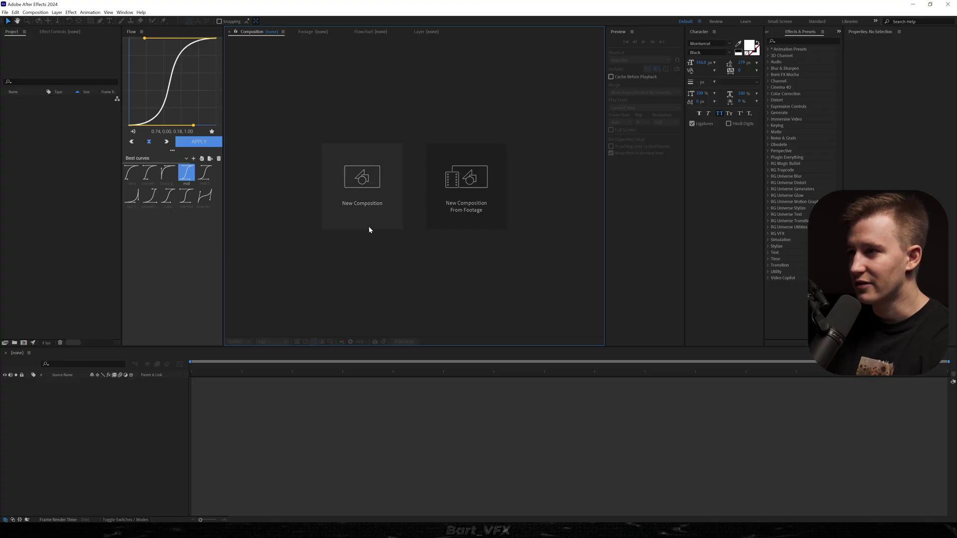
- Start a new composition at 12 frames per second, sized 1920 by 1080 px
{"action": "left_click", "coordinate": [367, 217]}
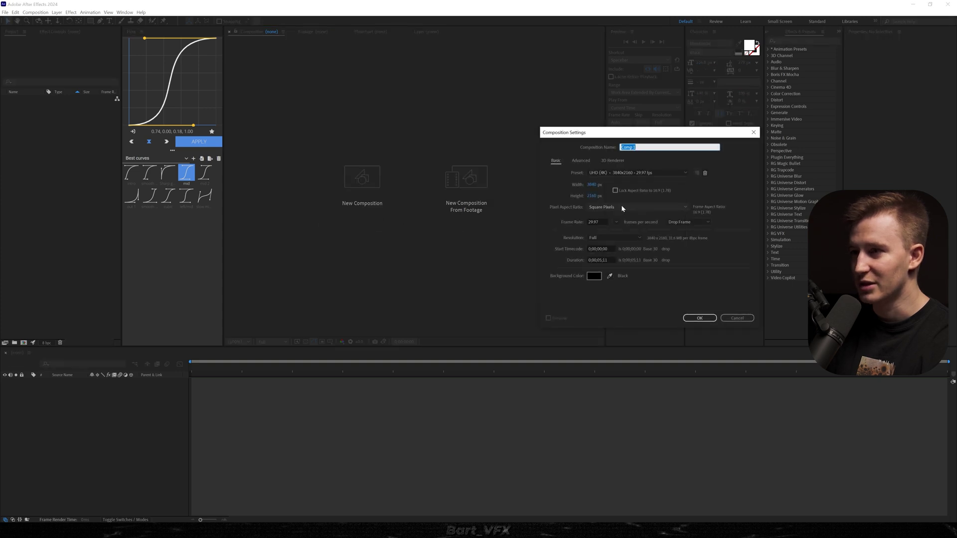
{"action": "left_click", "coordinate": [617, 222]}
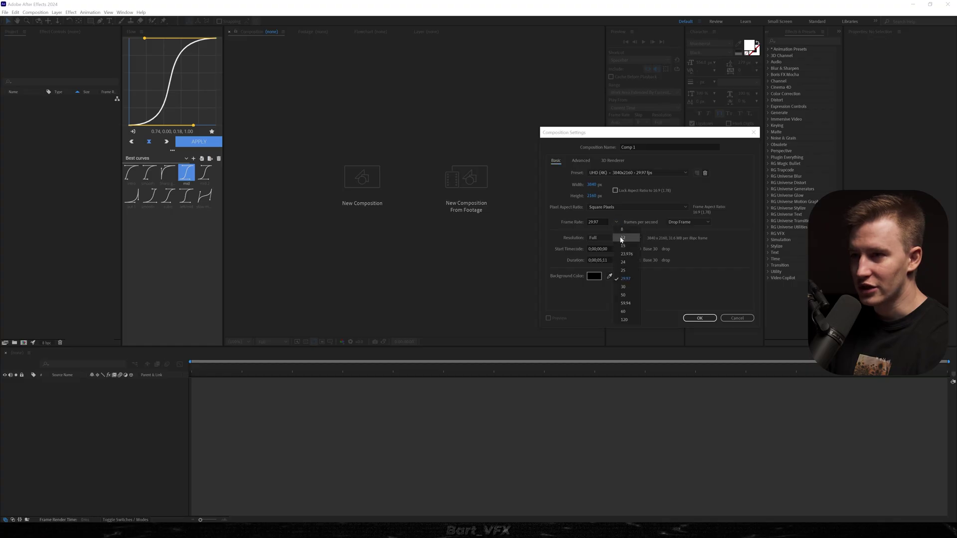
{"action": "left_click", "coordinate": [620, 236]}
{"action": "left_click", "coordinate": [591, 184]}
{"action": "type", "text": "1920"}
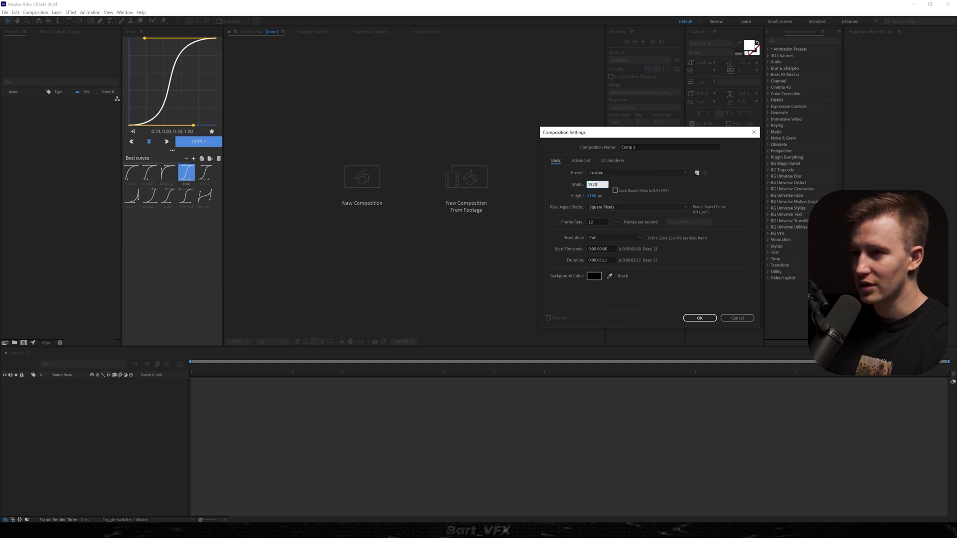
{"action": "key", "text": "Tab"}
{"action": "type", "text": "1080"}
- Name the composition Main Comp, set its duration to 0:00:08:11 and create it
{"action": "left_click", "coordinate": [645, 145]}
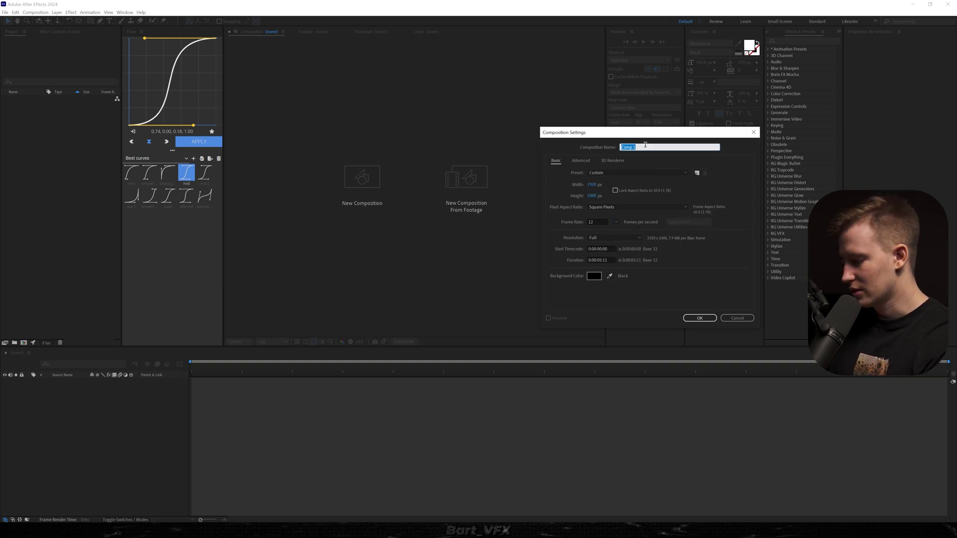
{"action": "type", "text": "Main Comp"}
{"action": "left_click", "coordinate": [602, 260]}
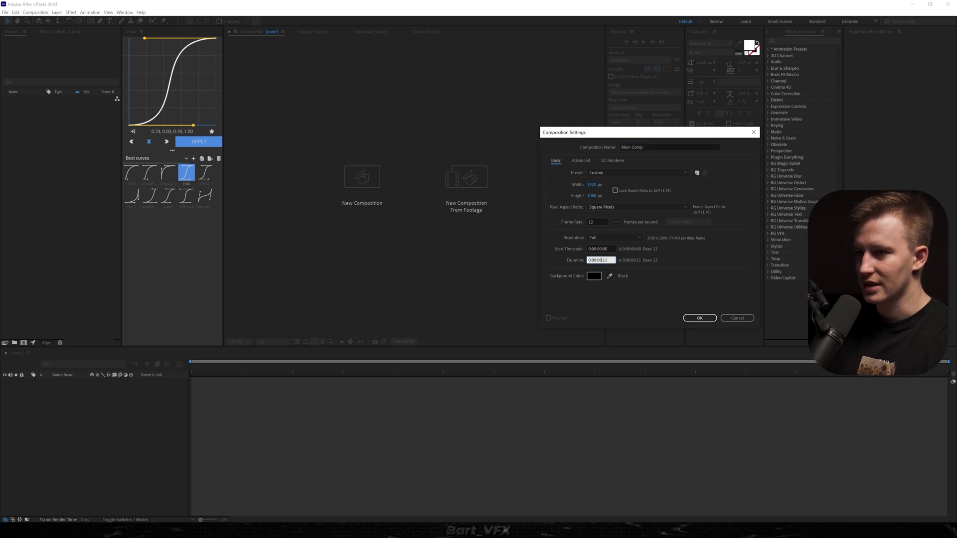
{"action": "key", "text": "Return"}
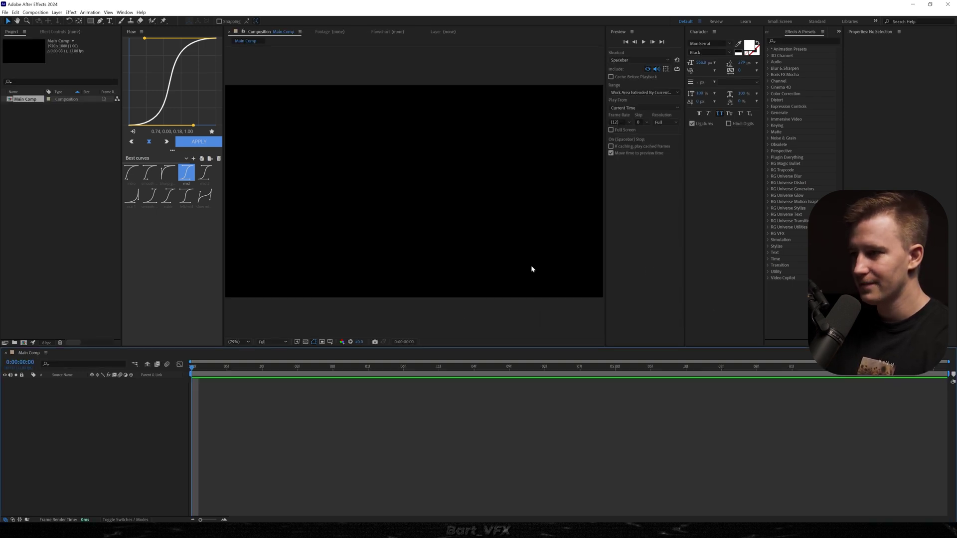
- Add a full-frame white solid named White BG to the composition
{"action": "right_click", "coordinate": [77, 412]}
{"action": "mouse_move", "coordinate": [149, 415]}
{"action": "left_click", "coordinate": [205, 433]}
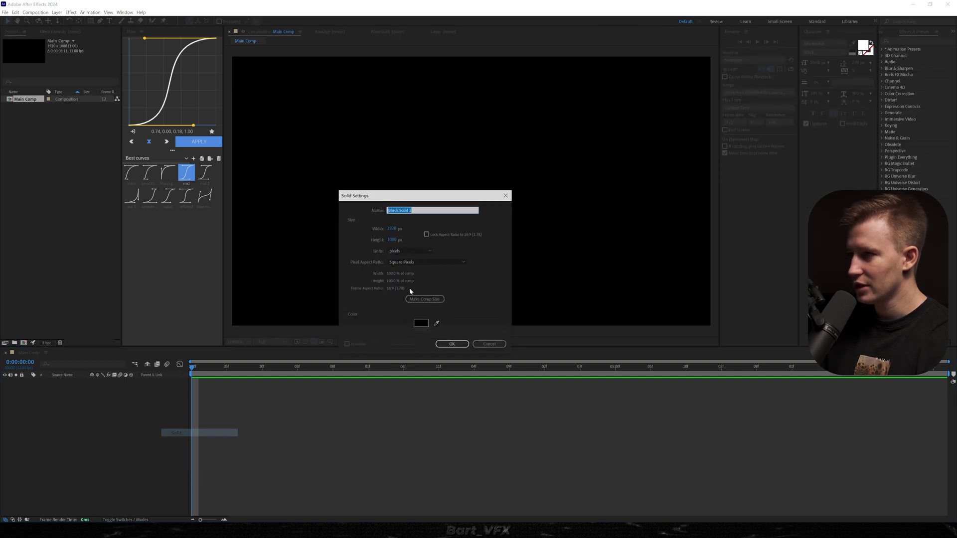
{"action": "left_click", "coordinate": [421, 323]}
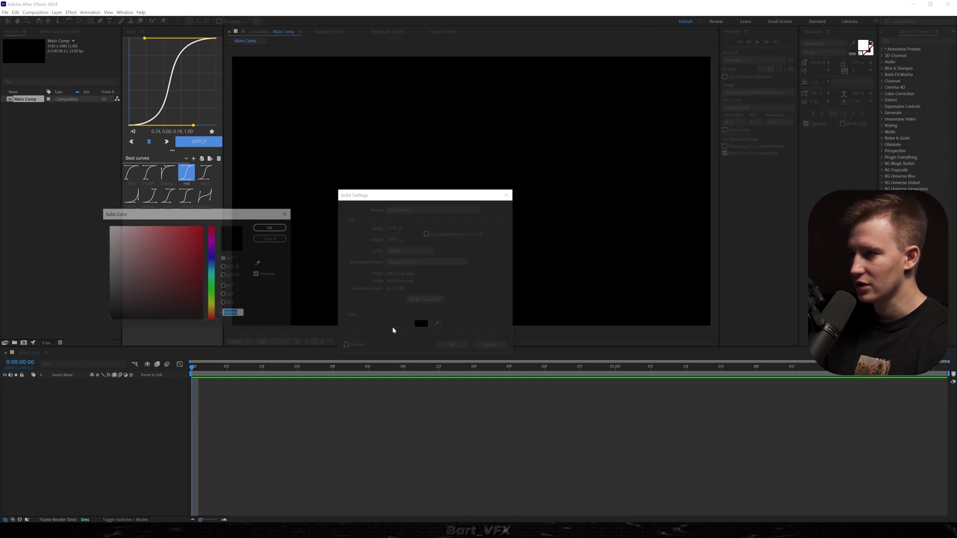
{"action": "left_click", "coordinate": [271, 227]}
{"action": "type", "text": "White BG"}
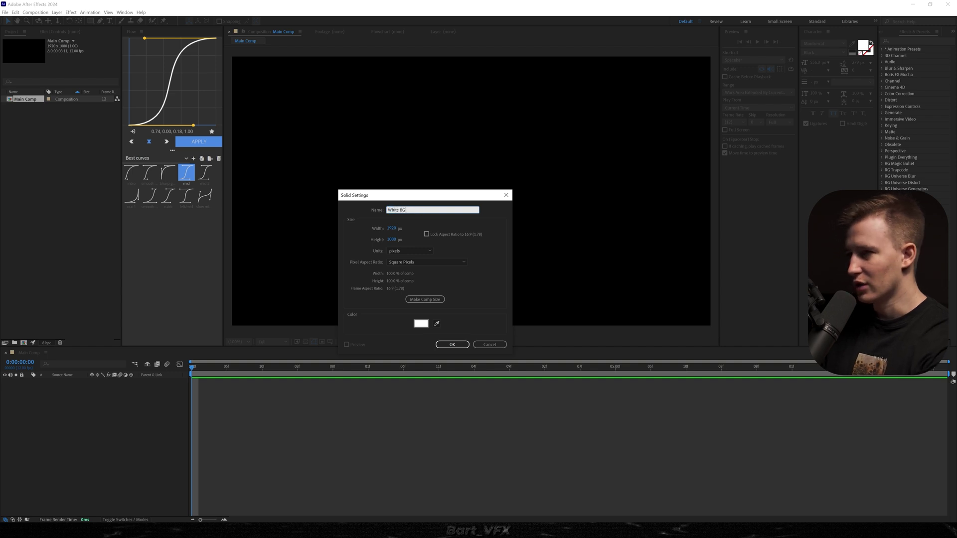
{"action": "key", "text": "Return"}
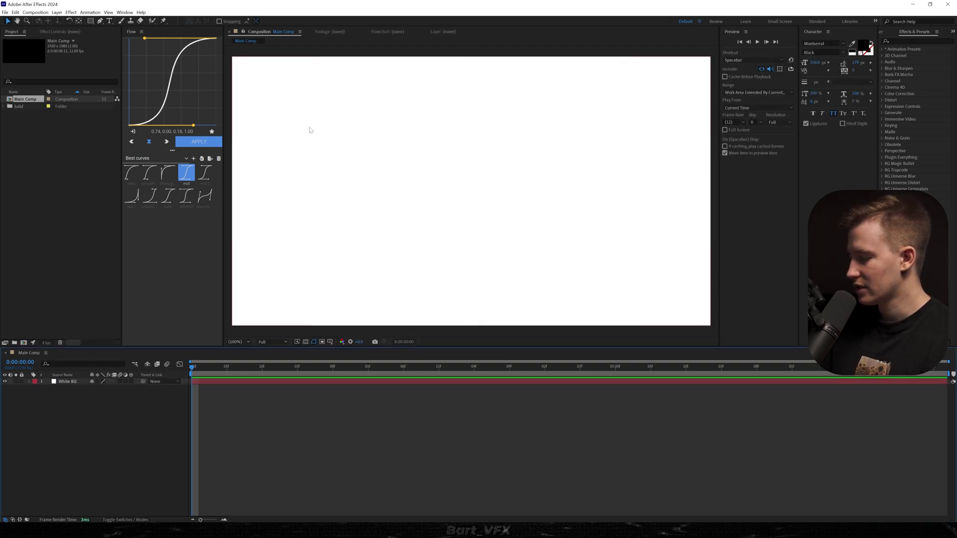
- Add a text layer reading "animation" with a black outline and no fill
{"action": "left_click", "coordinate": [299, 111]}
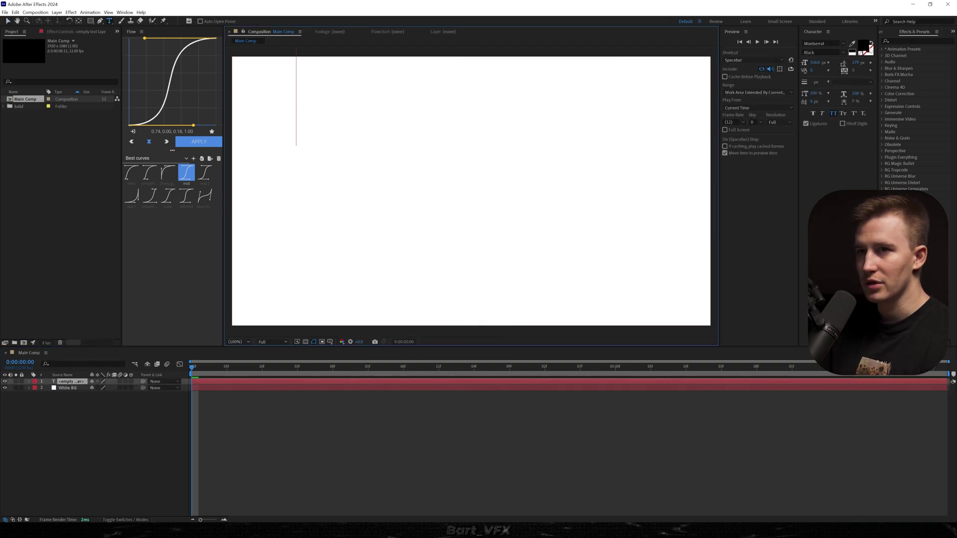
{"action": "left_click", "coordinate": [871, 44]}
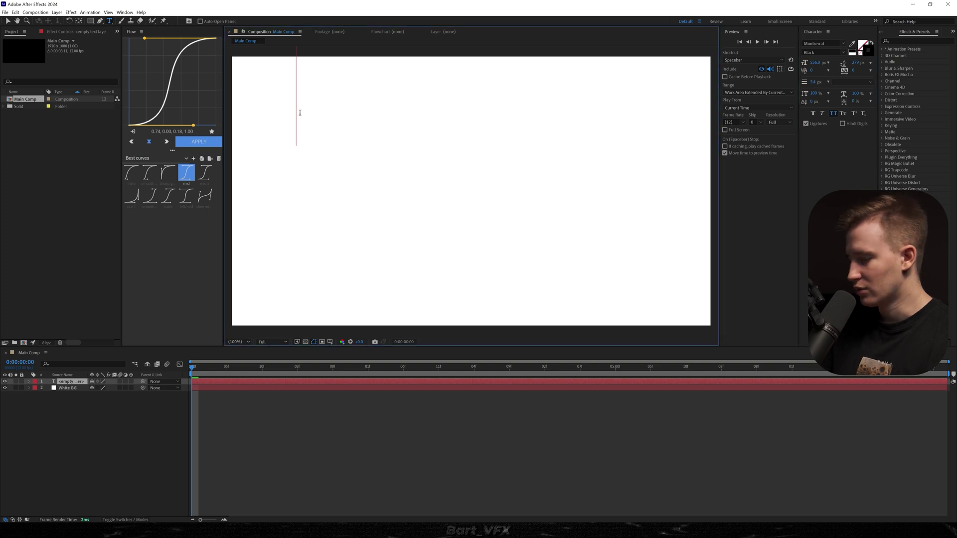
{"action": "type", "text": "animation"}
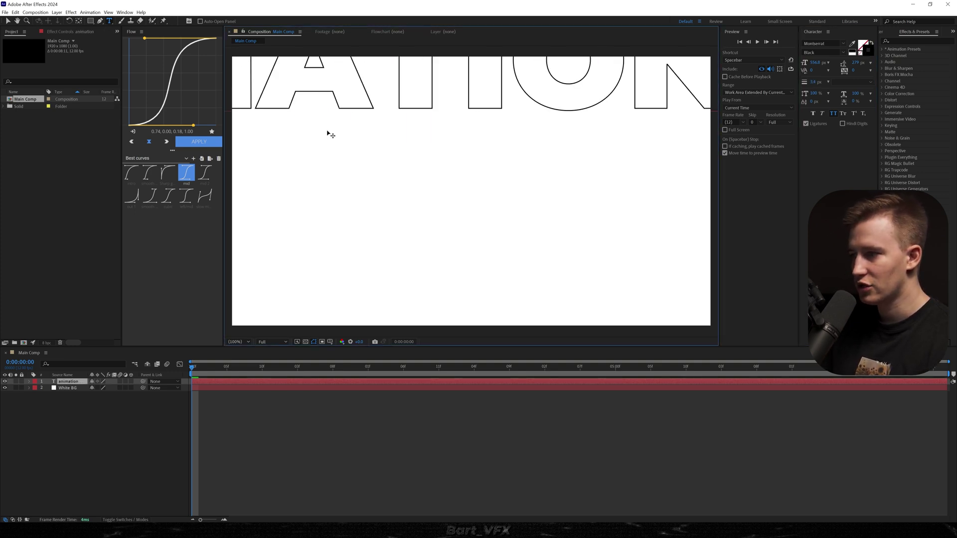
- Shrink the "animation" text to fit the frame width and position it horizontally centred near the top of the frame
{"action": "left_click", "coordinate": [482, 191]}
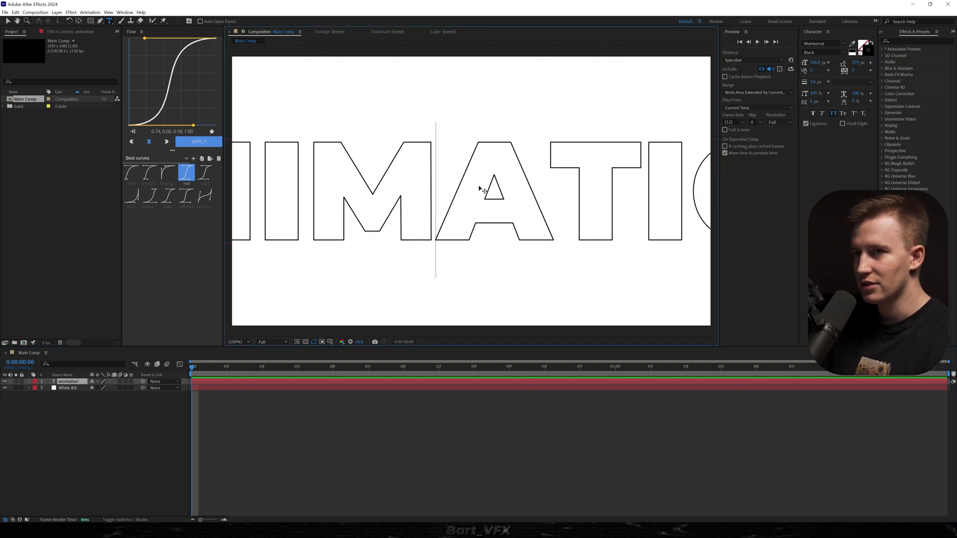
{"action": "key", "text": "ctrl+a"}
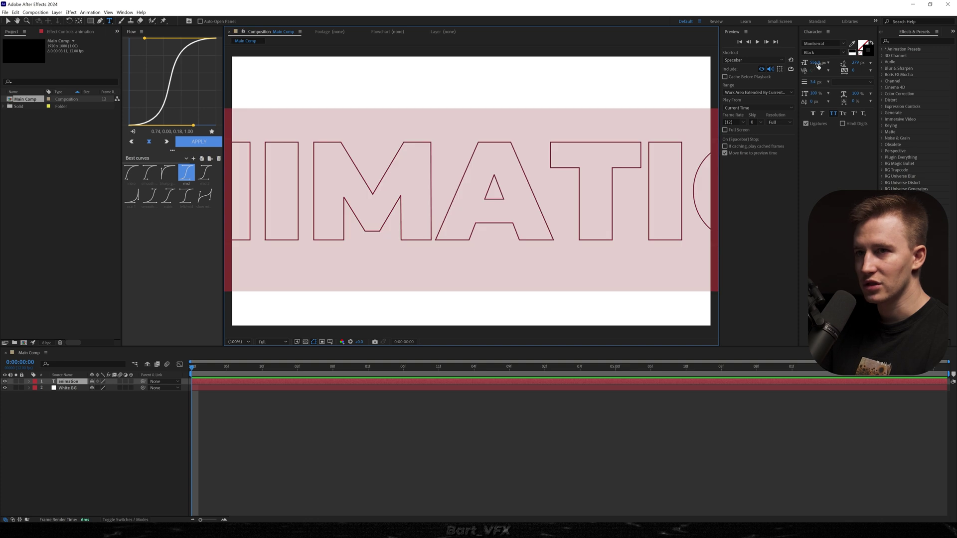
{"action": "left_click_drag", "start_coordinate": [818, 65], "coordinate": [733, 66]}
{"action": "key", "text": "Escape"}
{"action": "key", "text": "ctrl+alt+Home"}
{"action": "key", "text": "ctrl+Home"}
{"action": "key", "text": "v"}
{"action": "left_click_drag", "start_coordinate": [538, 186], "coordinate": [538, 110]}
- Thin the outline of the "animation" text to about 2 px
{"action": "double_click", "coordinate": [538, 111]}
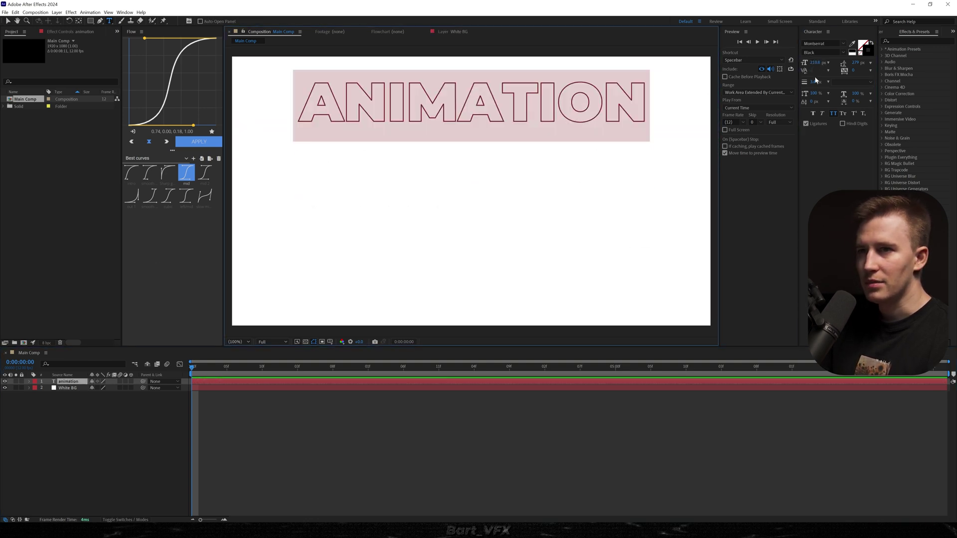
{"action": "left_click_drag", "start_coordinate": [815, 79], "coordinate": [806, 84]}
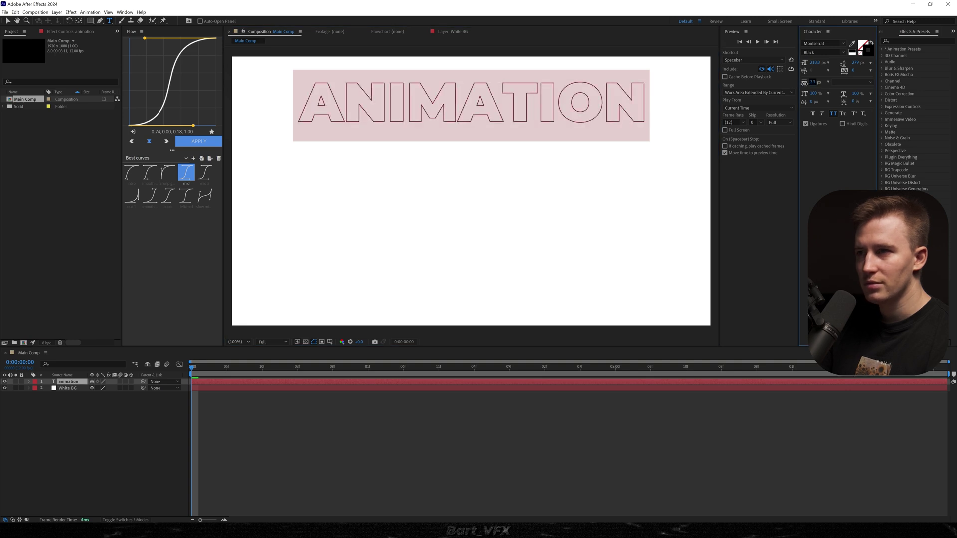
{"action": "key", "text": "v"}
- Slide the text partly off the frame's left edge and place a duplicate at the lower right, partly off the right edge
{"action": "mouse_move", "coordinate": [428, 107]}
{"action": "left_mouse_down"}
{"action": "mouse_move", "coordinate": [258, 106]}
{"action": "mouse_move", "coordinate": [648, 122]}
{"action": "mouse_move", "coordinate": [181, 110]}
{"action": "left_mouse_up"}
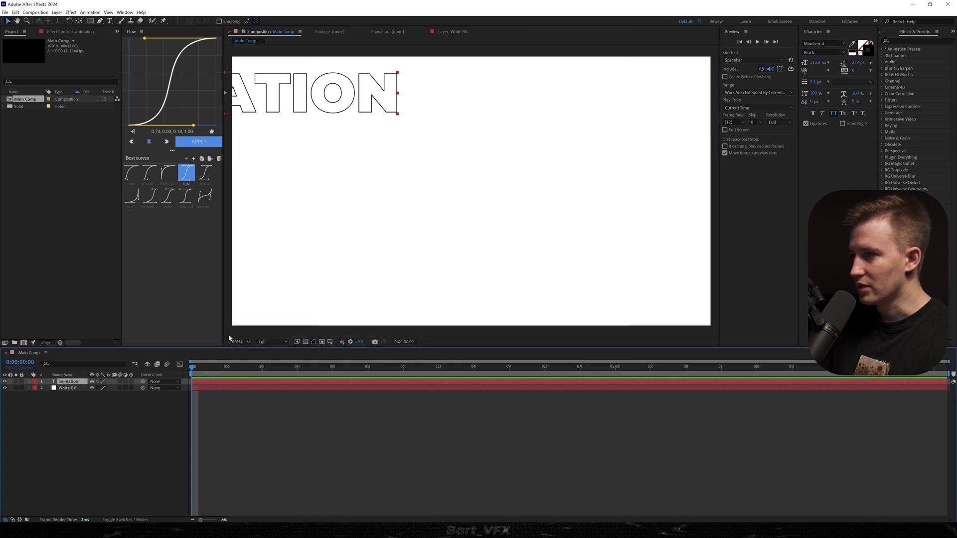
{"action": "key", "text": "ctrl+d"}
{"action": "left_click_drag", "start_coordinate": [333, 99], "coordinate": [776, 297]}
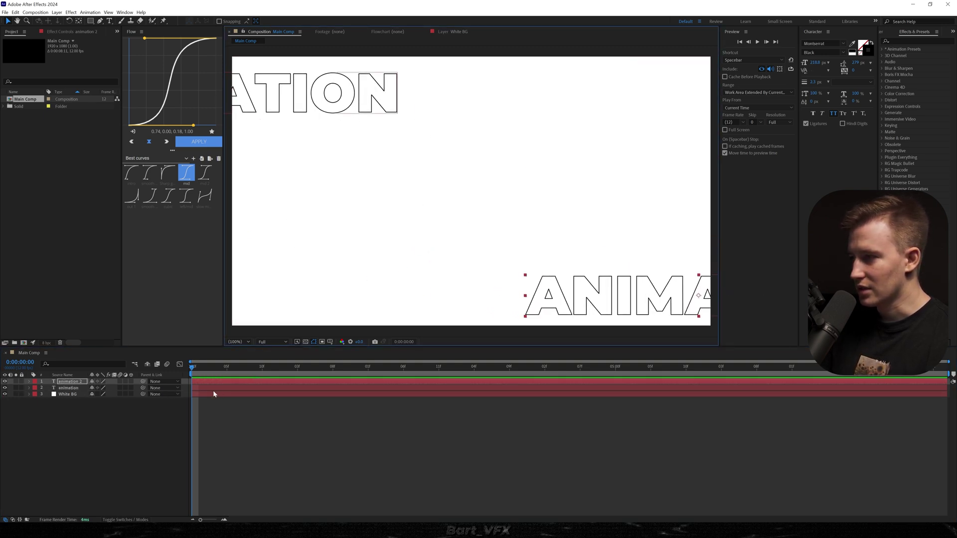
- Keyframe both text layers' positions from 0:00:00:00 to 0:00:02:03 so they slide horizontally in opposite directions to the frame's centre
{"action": "left_click", "coordinate": [213, 389], "text": "shift"}
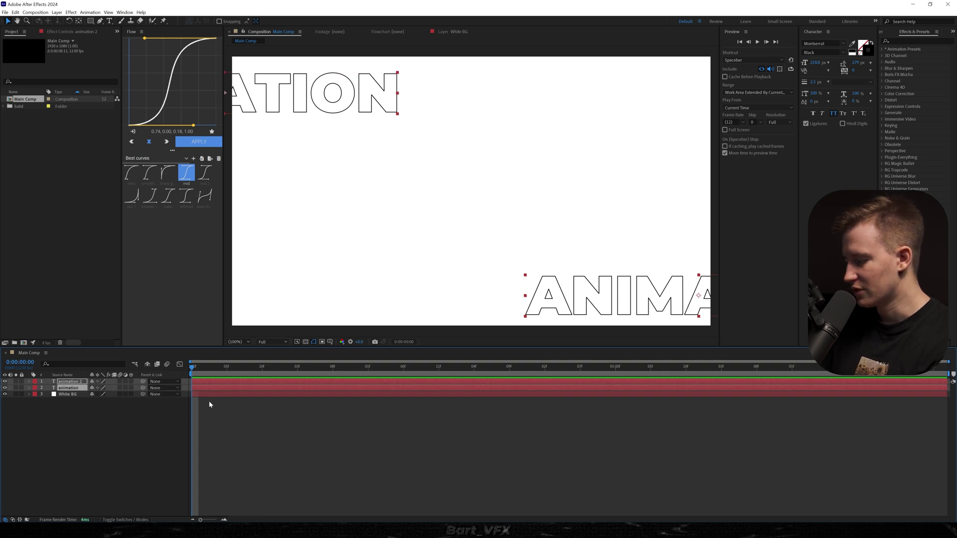
{"action": "key", "text": "alt+shift+p"}
{"action": "left_click_drag", "start_coordinate": [261, 369], "coordinate": [395, 378]}
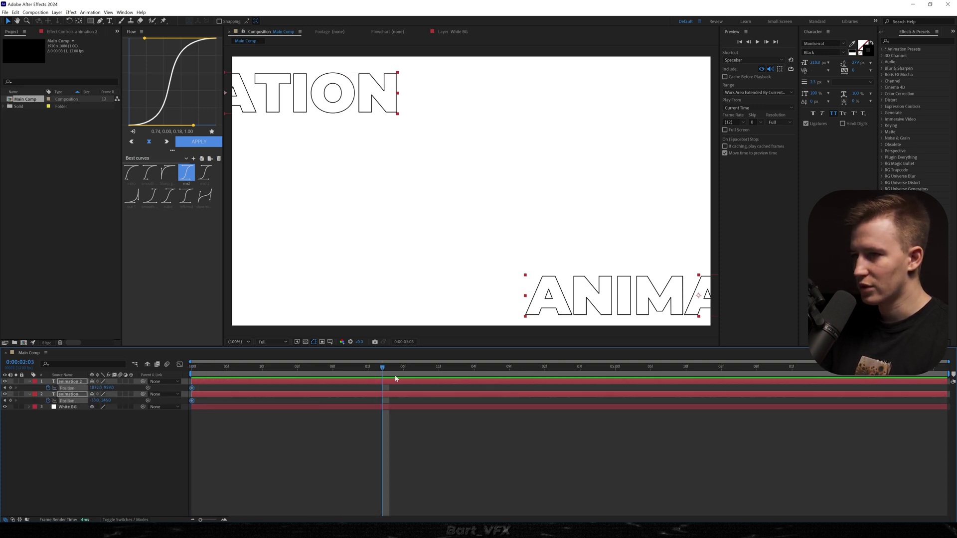
{"action": "left_click", "coordinate": [568, 448]}
{"action": "left_click_drag", "start_coordinate": [615, 306], "coordinate": [379, 306]}
{"action": "left_click_drag", "start_coordinate": [349, 99], "coordinate": [584, 111]}
- Apply the 0.20, 0.00, 0.00, 1.00 easing curve to both layers' position keyframes and preview the motion
{"action": "left_click_drag", "start_coordinate": [393, 387], "coordinate": [182, 405]}
{"action": "left_click", "coordinate": [132, 172]}
{"action": "left_click", "coordinate": [199, 141]}
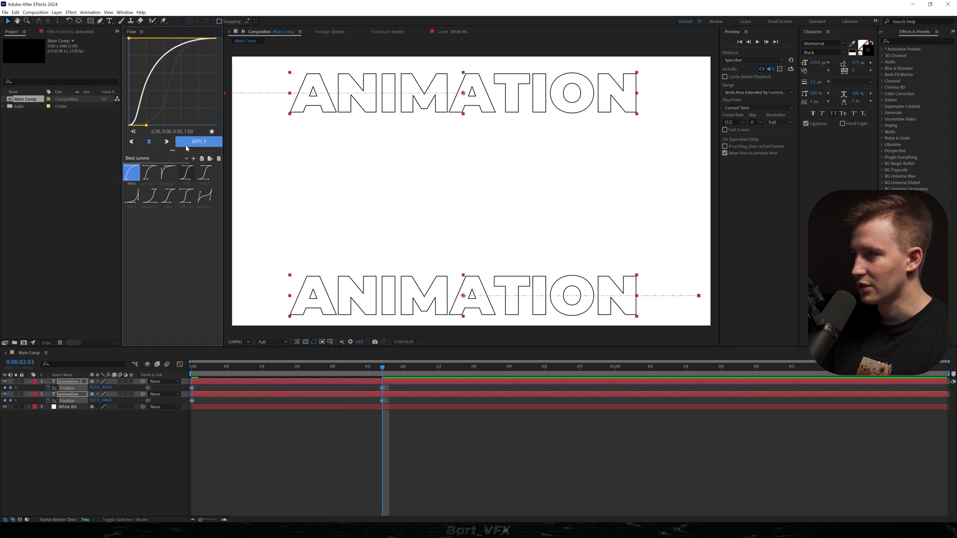
{"action": "key", "text": "space"}
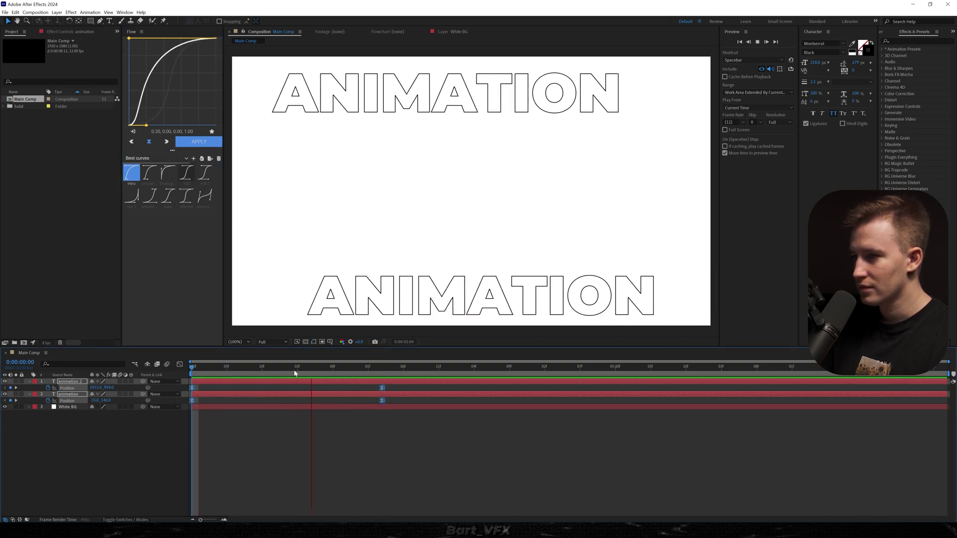
{"action": "key", "text": "space"}
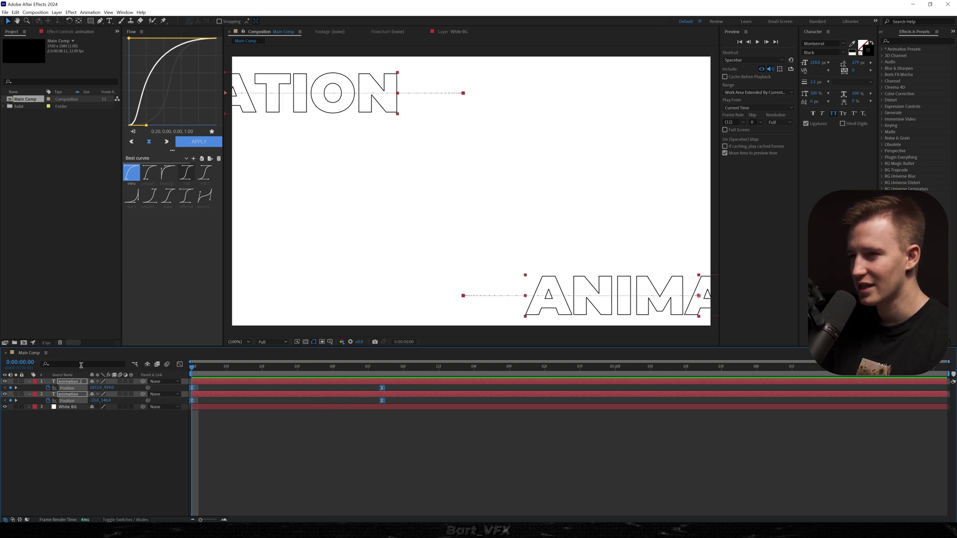
{"action": "left_click", "coordinate": [287, 470]}
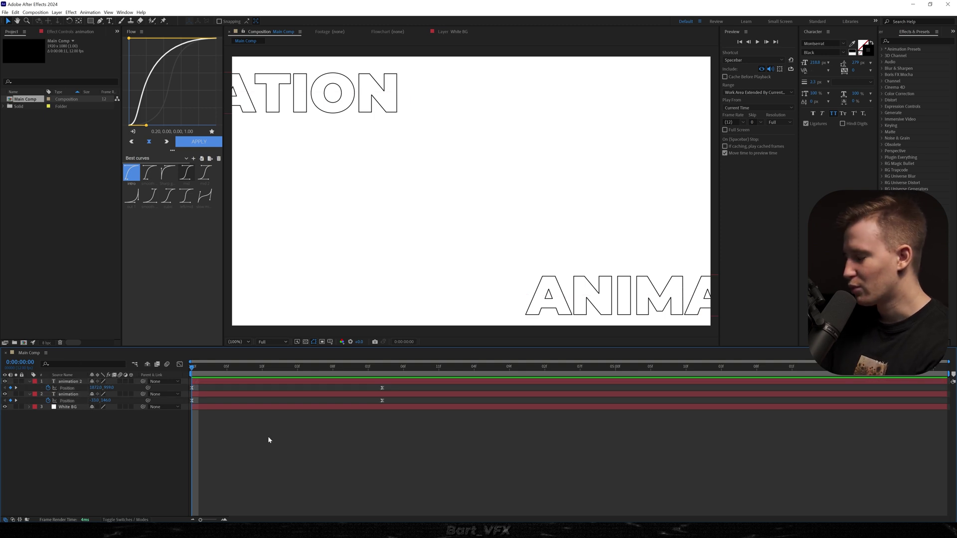
- Check the motion blur shutter and sample values in Main Comp's advanced composition settings
{"action": "left_click", "coordinate": [43, 13]}
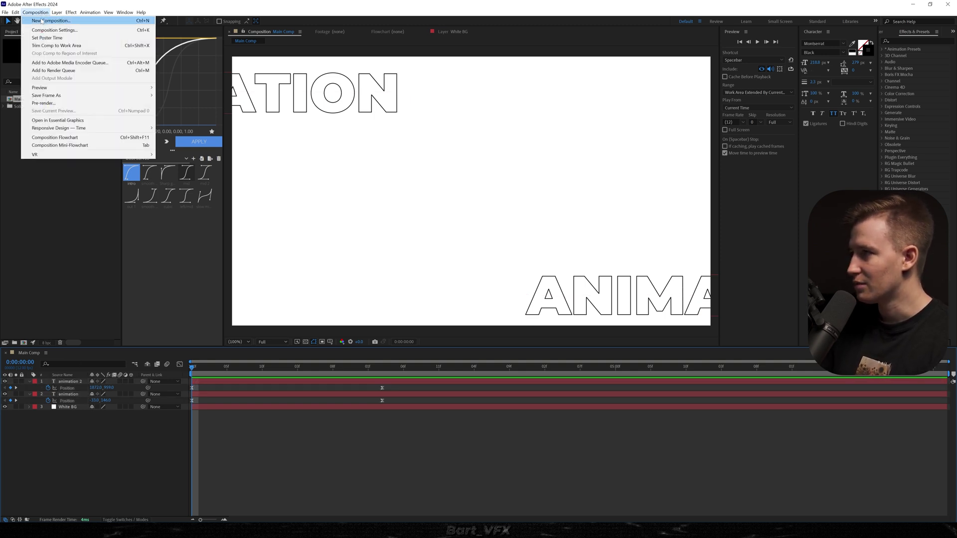
{"action": "left_click", "coordinate": [39, 30]}
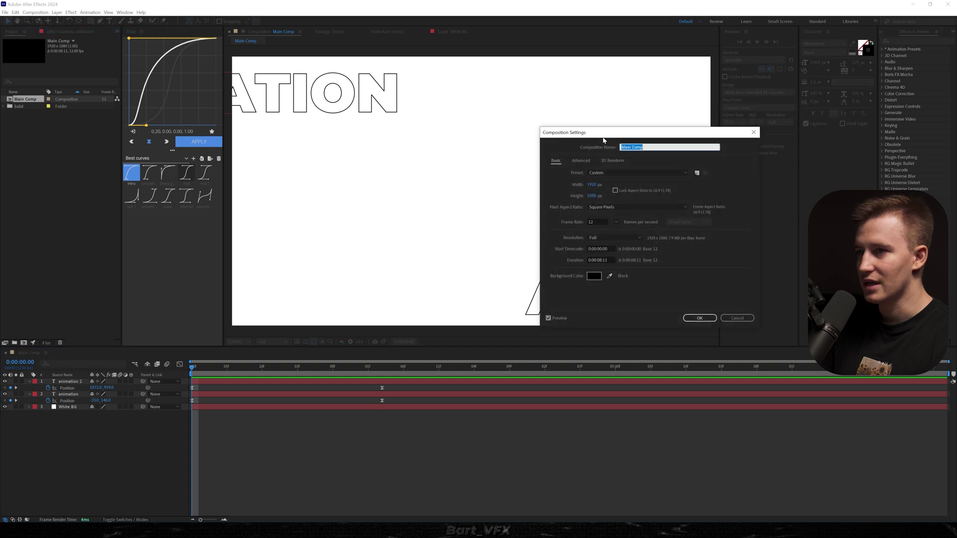
{"action": "left_click", "coordinate": [581, 160]}
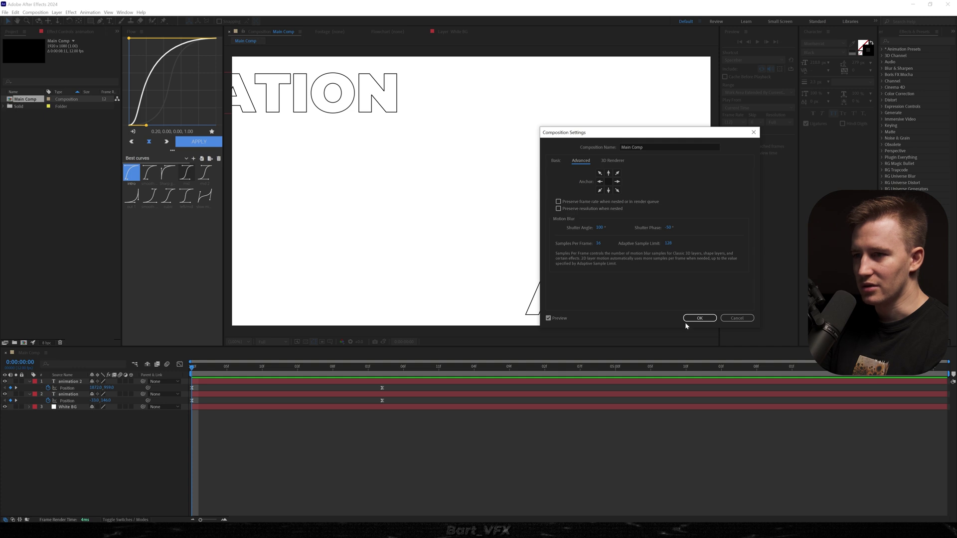
{"action": "left_click", "coordinate": [699, 318]}
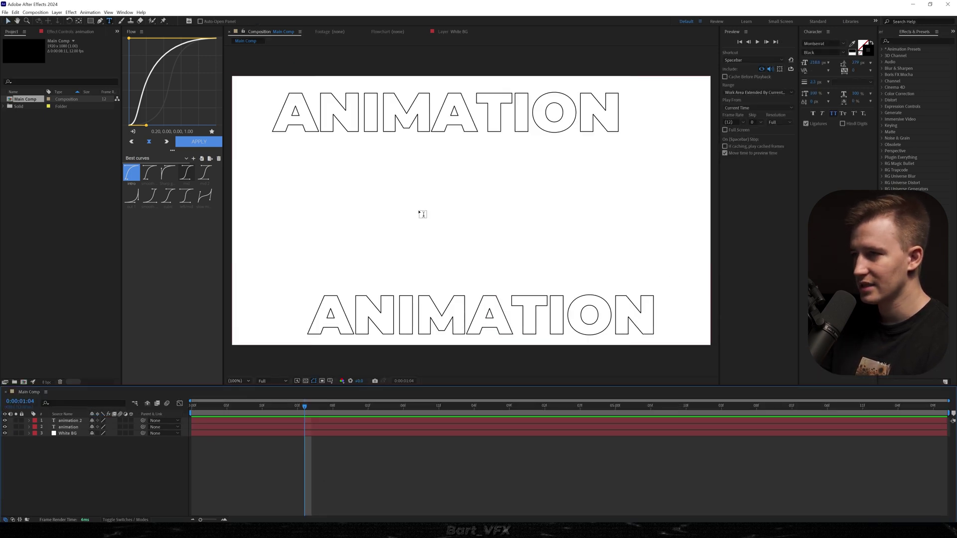
- Add a "3D" text layer with black fill and no outline, centred in the frame between the two animation texts
{"action": "left_click", "coordinate": [419, 211]}
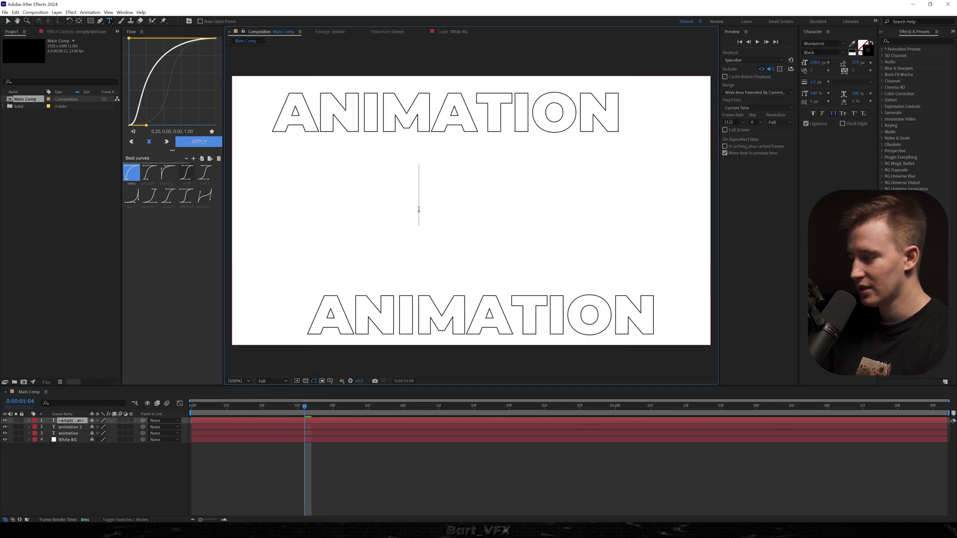
{"action": "type", "text": "3D"}
{"action": "key", "text": "ctrl+a"}
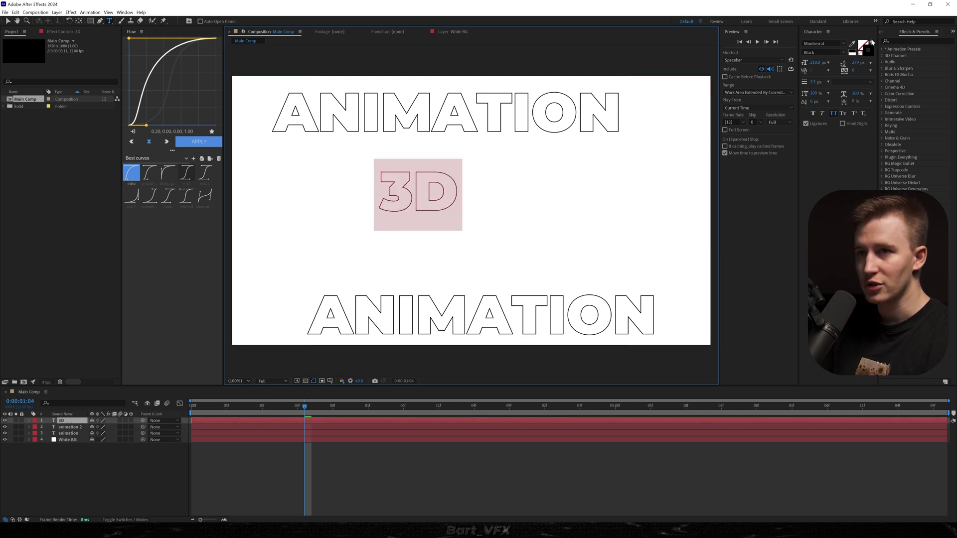
{"action": "left_click", "coordinate": [871, 42]}
{"action": "left_click", "coordinate": [326, 422]}
{"action": "key", "text": "ctrl+alt+Home"}
{"action": "key", "text": "ctrl+Home"}
{"action": "left_click", "coordinate": [71, 476]}
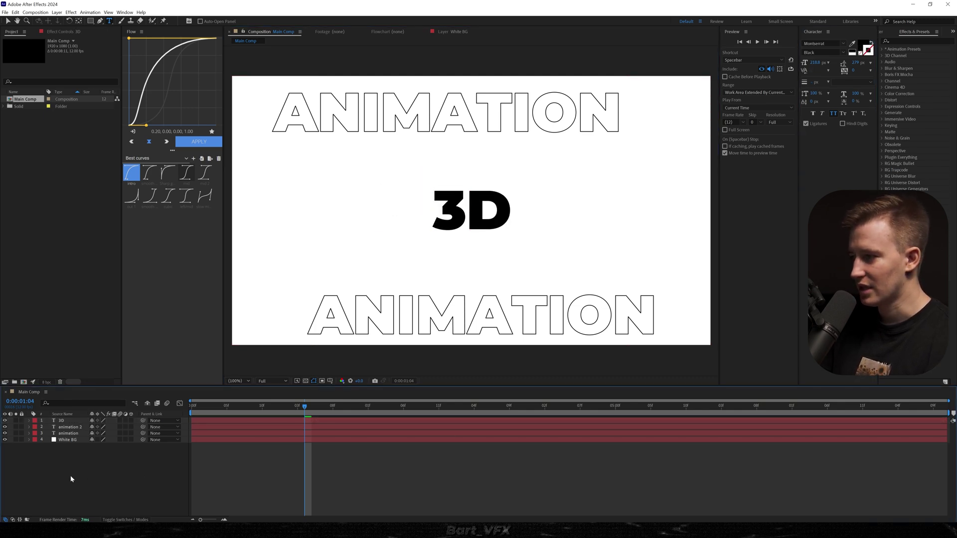
- Create a two-node camera layer using the 50mm preset
{"action": "right_click", "coordinate": [69, 479]}
{"action": "mouse_move", "coordinate": [100, 393]}
{"action": "left_click", "coordinate": [180, 423]}
{"action": "left_click", "coordinate": [297, 285]}
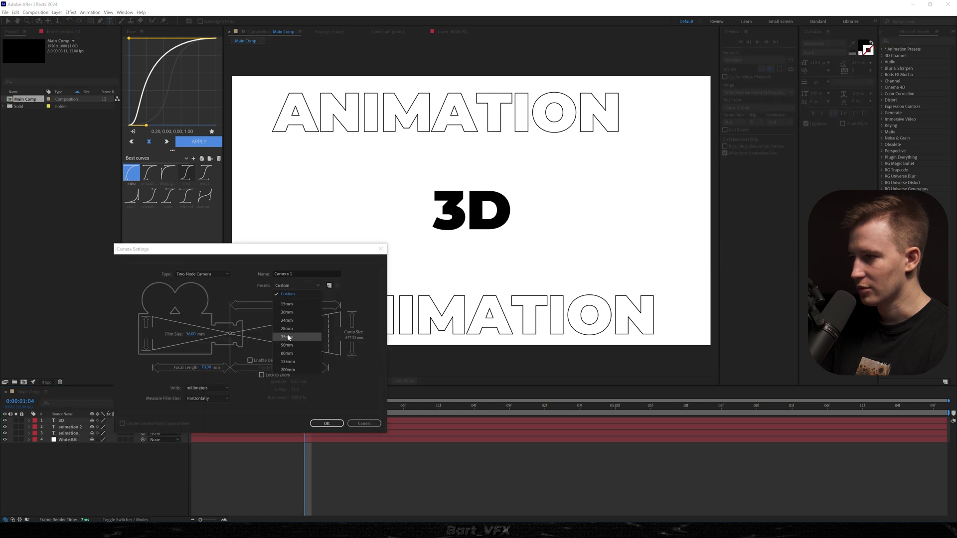
{"action": "left_click", "coordinate": [283, 346]}
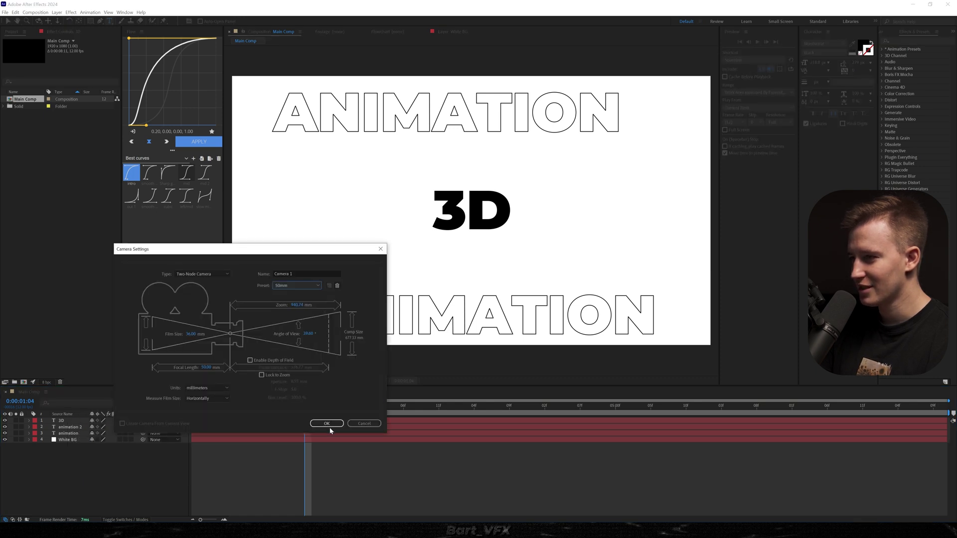
{"action": "left_click", "coordinate": [328, 424]}
{"action": "left_click", "coordinate": [532, 299]}
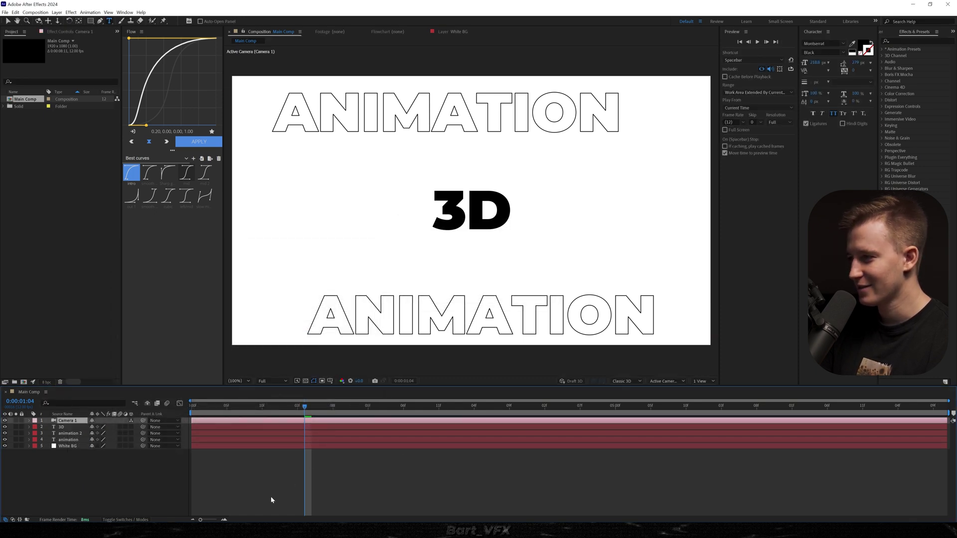
- Create a null object named "cam control 1", give it a teal label, make it 3D and parent Camera 1 to it
{"action": "right_click", "coordinate": [75, 466]}
{"action": "mouse_move", "coordinate": [99, 381]}
{"action": "left_click", "coordinate": [185, 422]}
{"action": "left_click_drag", "start_coordinate": [143, 427], "coordinate": [65, 461]}
{"action": "left_click", "coordinate": [69, 427], "text": "shift"}
{"action": "left_click", "coordinate": [35, 452]}
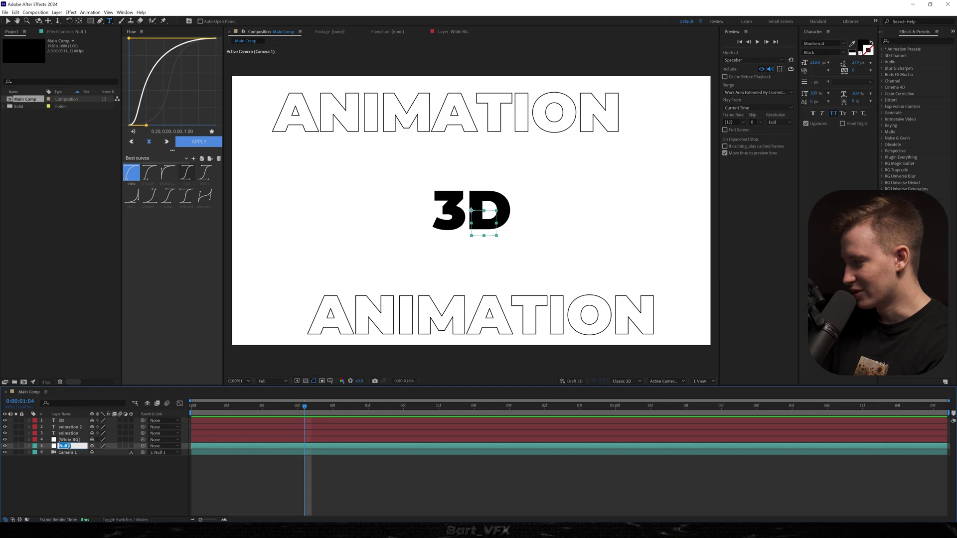
{"action": "type", "text": "1"}
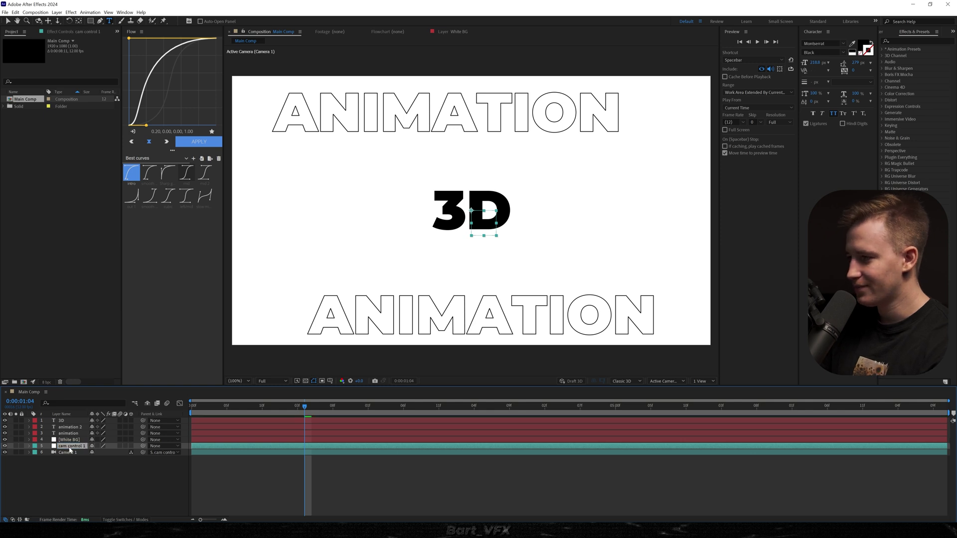
{"action": "key", "text": "Return"}
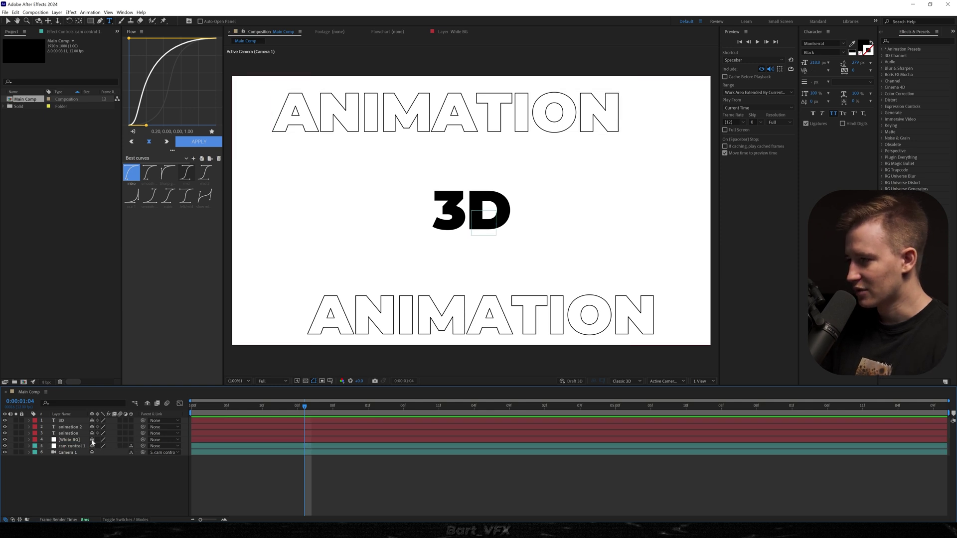
- Make the three text layers 3D and move the White BG layer to the end of the layer stack
{"action": "left_click_drag", "start_coordinate": [72, 440], "coordinate": [80, 466]}
{"action": "key", "text": "Home"}
- Split the composition viewer into two views, showing Custom View 1 with the transparency grid beside the active camera
{"action": "left_click", "coordinate": [702, 381]}
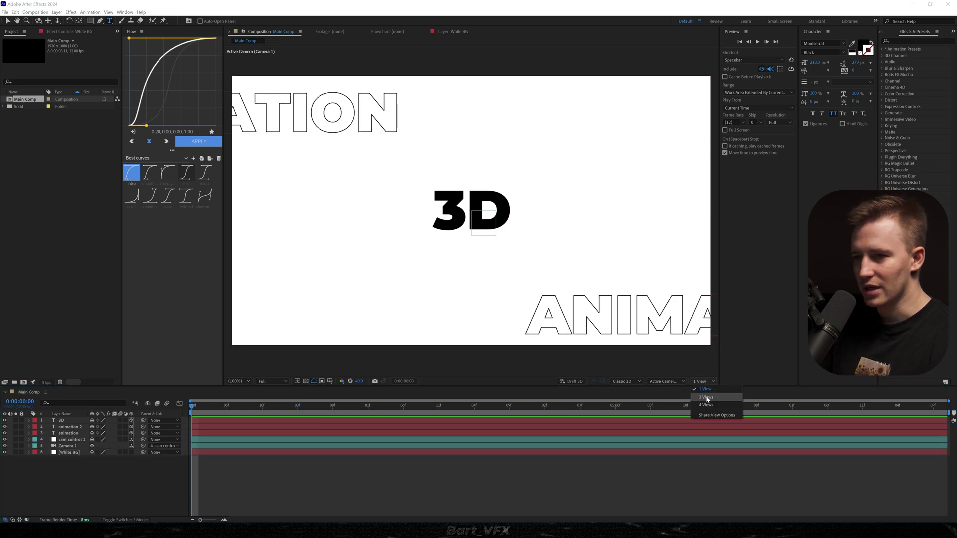
{"action": "left_click", "coordinate": [710, 396]}
{"action": "left_click", "coordinate": [662, 381]}
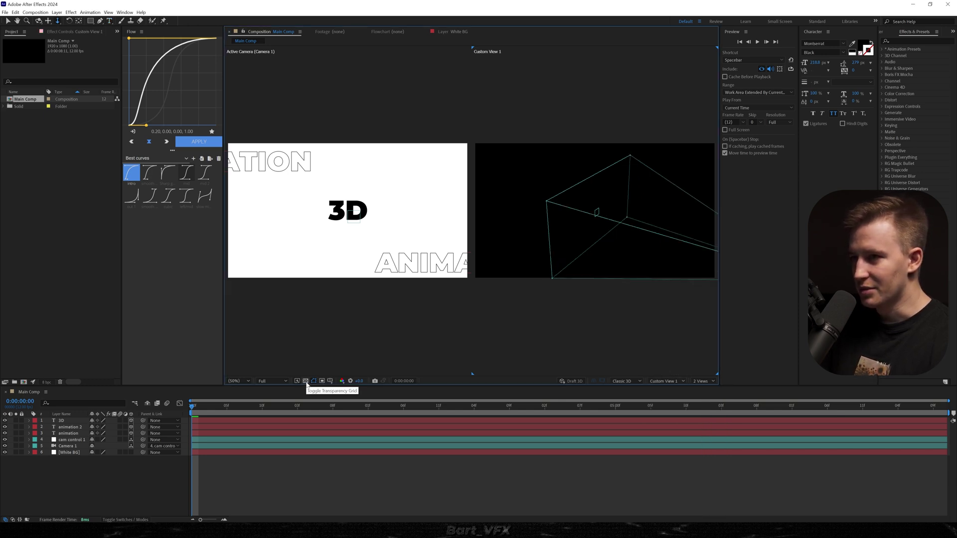
{"action": "left_click", "coordinate": [313, 380]}
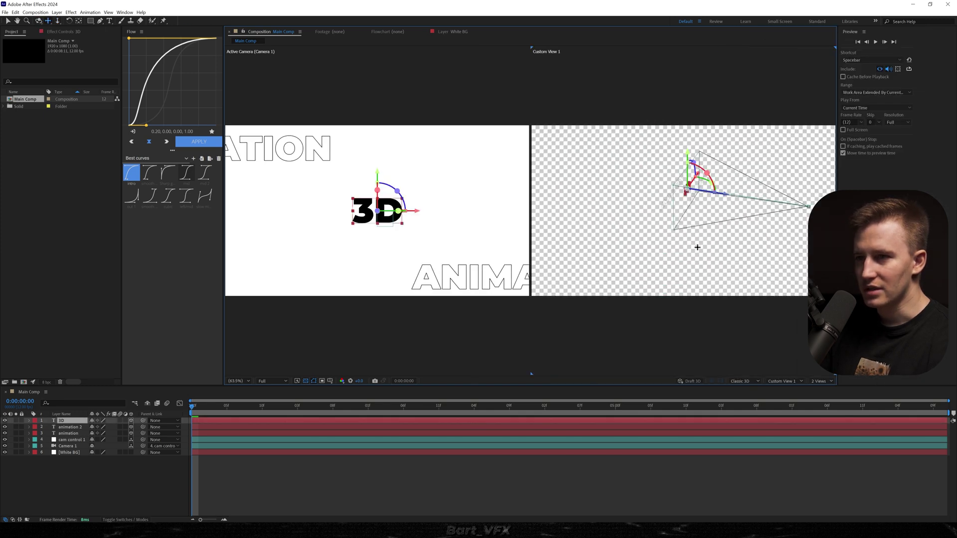
- Move the "3D" text layer forward along its Z axis, well in front of the two ANIMATION texts
{"action": "left_click_drag", "start_coordinate": [697, 247], "coordinate": [627, 211]}
{"action": "key", "text": "v"}
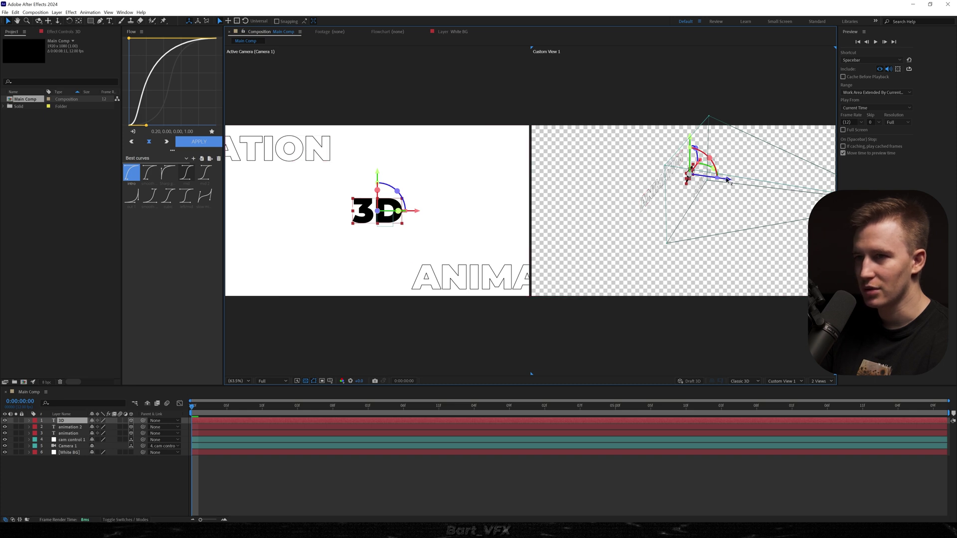
{"action": "left_click_drag", "start_coordinate": [726, 181], "coordinate": [792, 186]}
- Pull Camera 1 back from the texts by setting its Z position to about -6200
{"action": "left_click", "coordinate": [74, 447]}
{"action": "key", "text": "p"}
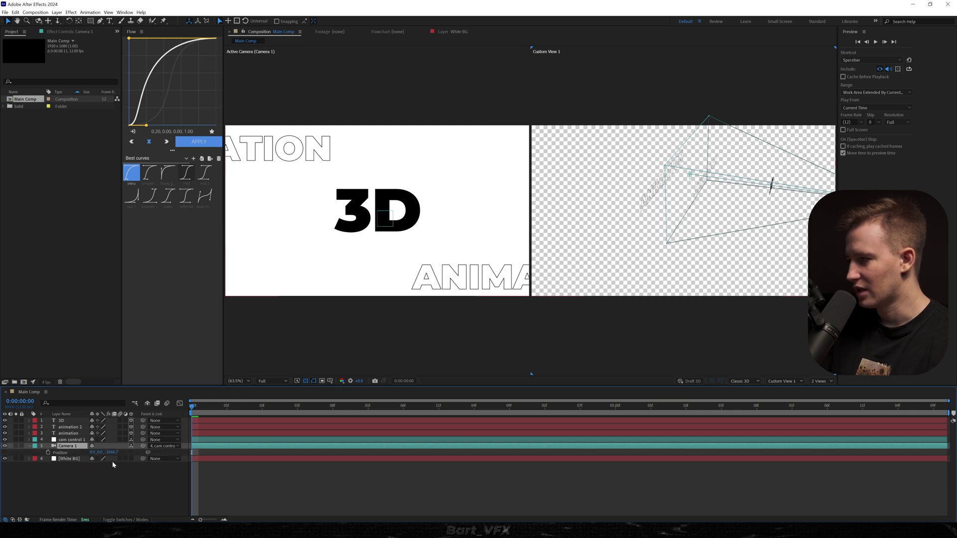
{"action": "left_click_drag", "start_coordinate": [115, 453], "coordinate": [46, 460]}
- Keyframe the cam control 1 null's position at the start and push its Z to about 3430 at 0:00:02:06
{"action": "left_click", "coordinate": [71, 440]}
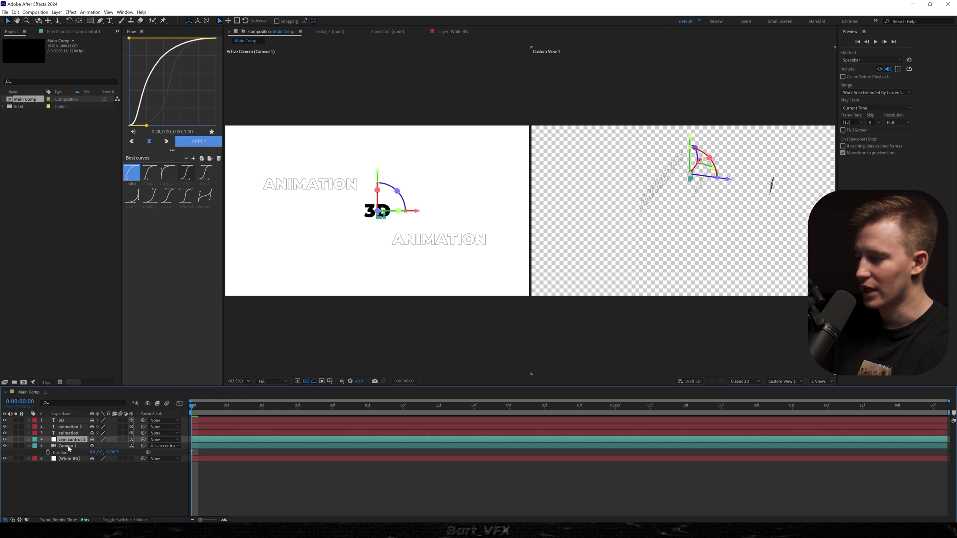
{"action": "key", "text": "alt+shift+p"}
{"action": "left_click_drag", "start_coordinate": [224, 401], "coordinate": [391, 401]}
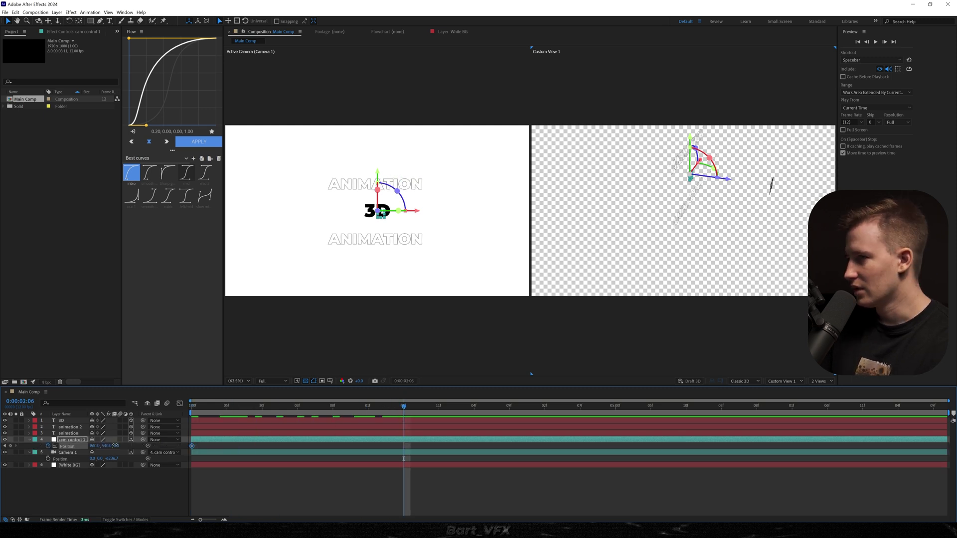
{"action": "left_click_drag", "start_coordinate": [115, 446], "coordinate": [198, 428]}
{"action": "left_click_drag", "start_coordinate": [427, 444], "coordinate": [157, 456]}
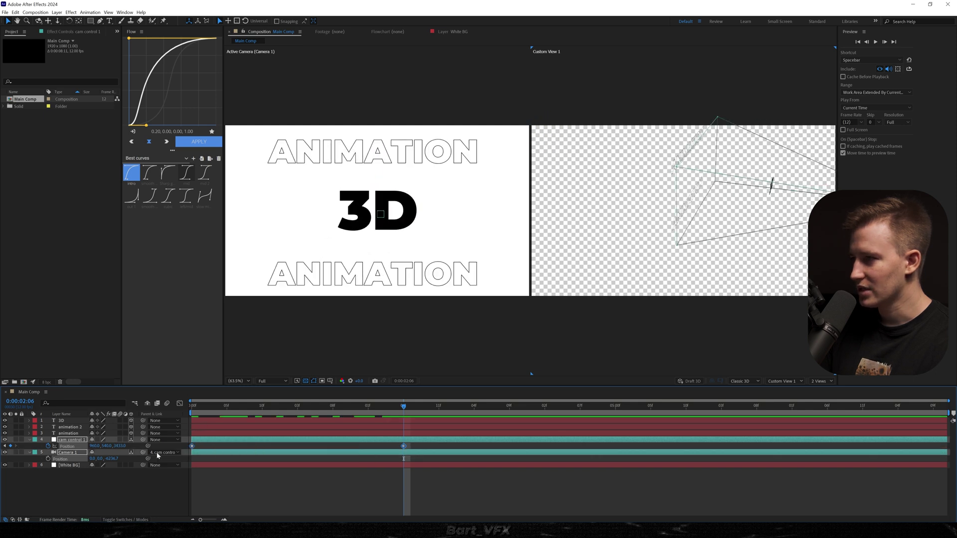
- Ease the null's position keyframes, lengthen the slow-down into the last keyframe in the speed graph, and preview the move
{"action": "key", "text": "F9"}
{"action": "key", "text": "shift+F3"}
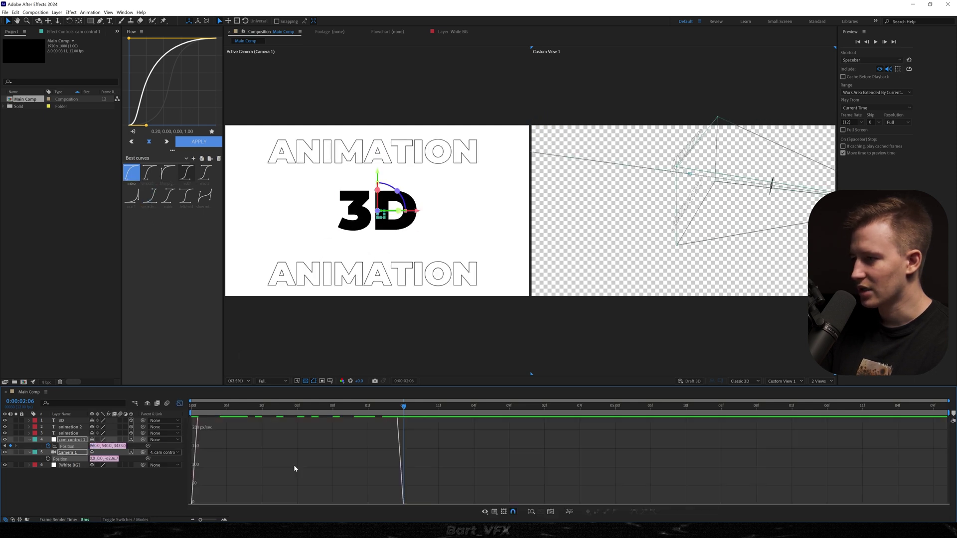
{"action": "left_click", "coordinate": [551, 513]}
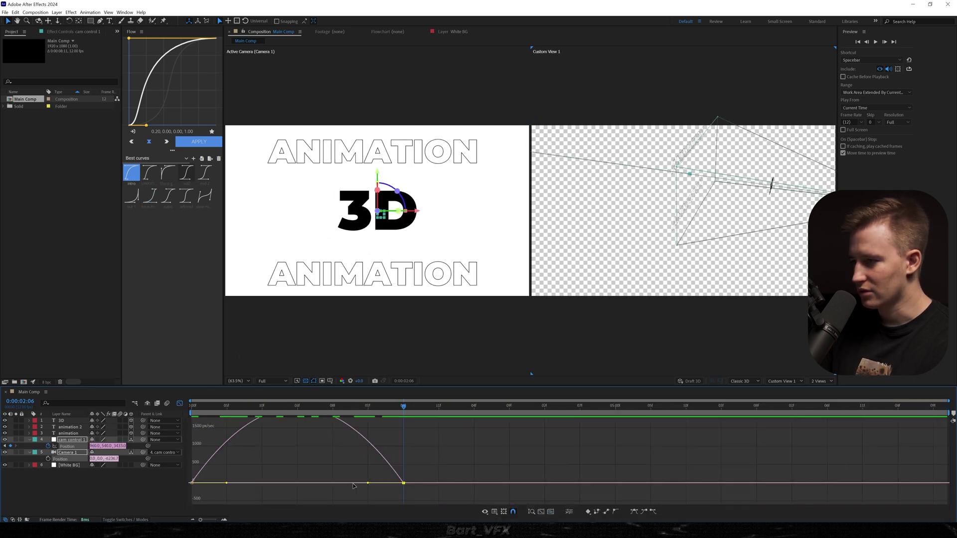
{"action": "left_click_drag", "start_coordinate": [367, 483], "coordinate": [297, 483]}
{"action": "key", "text": "space"}
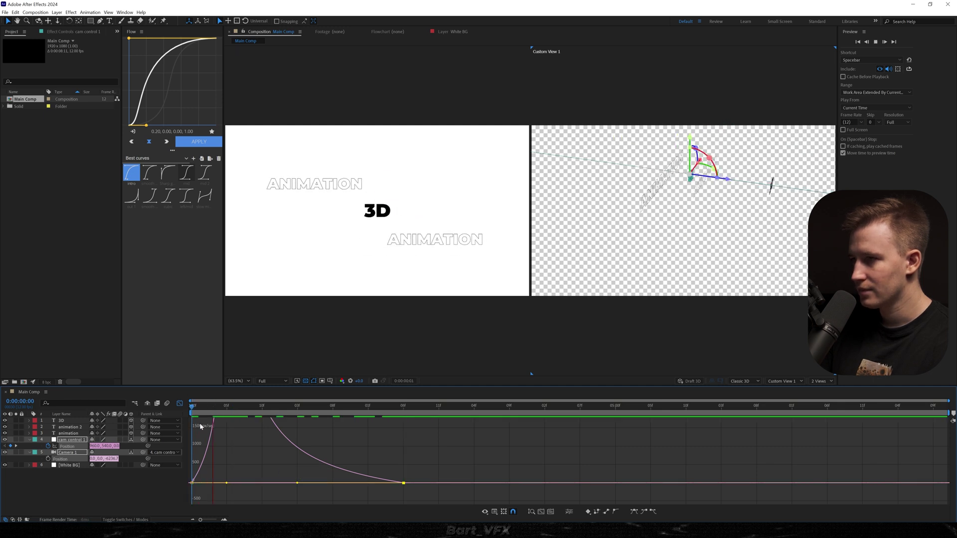
- Move the null's last position keyframe to 0:00:01:07 to shorten the camera push-in, and preview it
{"action": "key", "text": "shift+F3"}
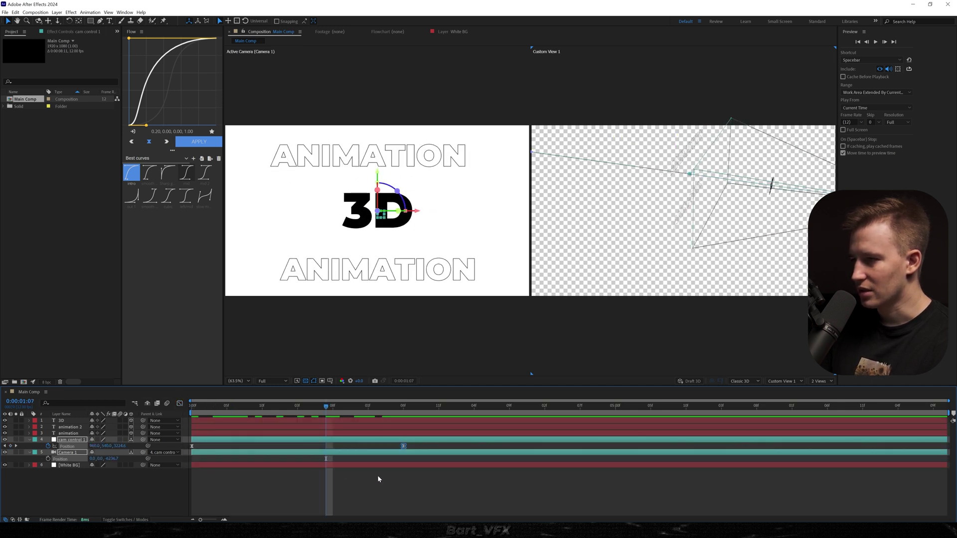
{"action": "left_click_drag", "start_coordinate": [403, 446], "coordinate": [326, 446]}
{"action": "key", "text": "space"}
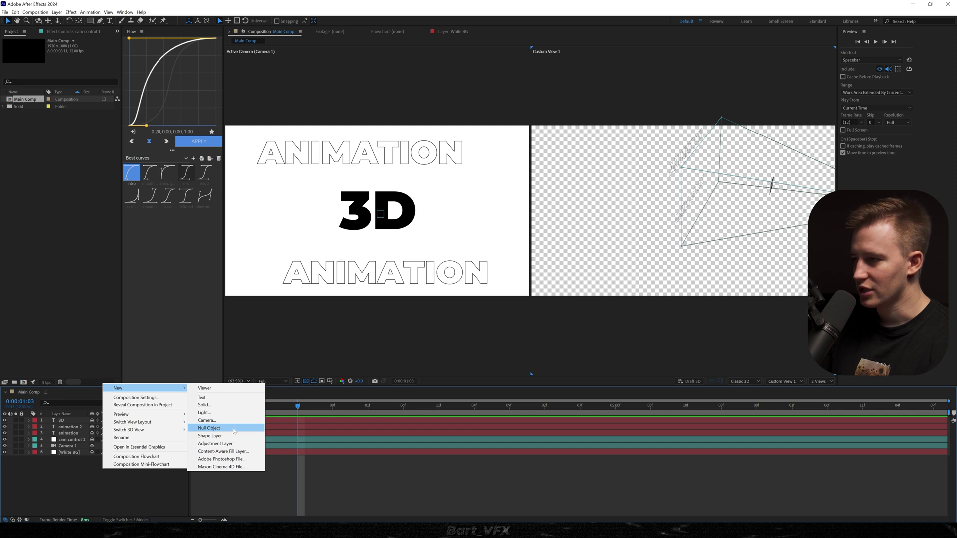
- Create a black full-frame solid named "Black Transition"
{"action": "left_click", "coordinate": [229, 404]}
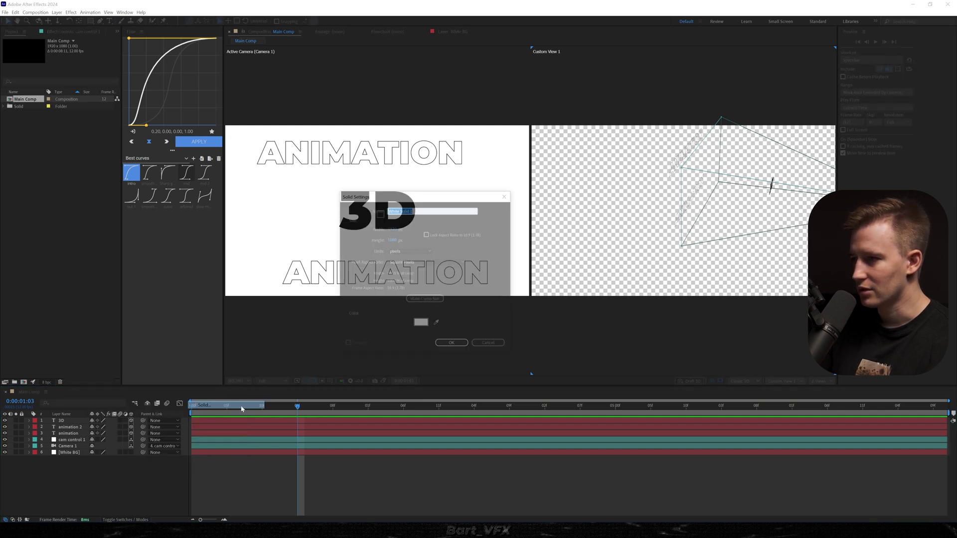
{"action": "left_click", "coordinate": [421, 324]}
{"action": "left_click", "coordinate": [269, 227]}
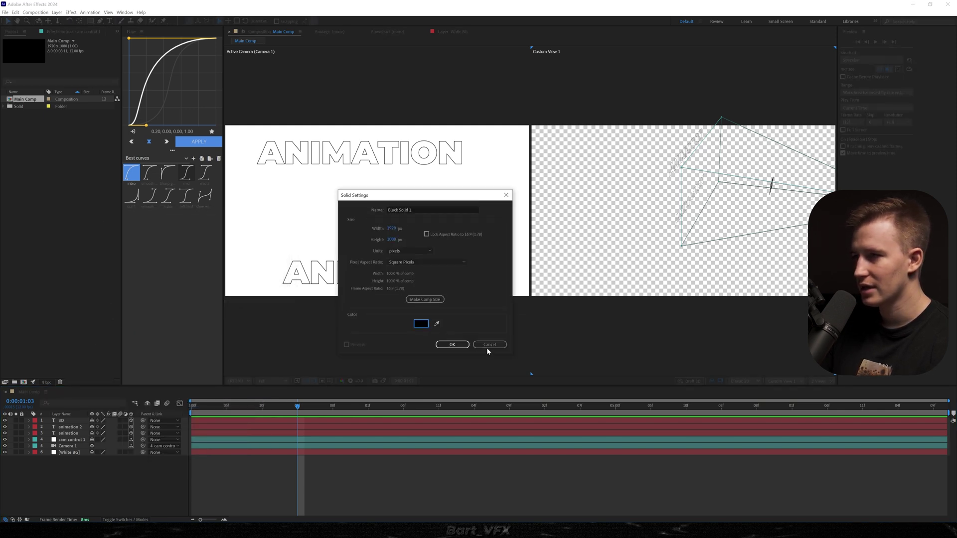
{"action": "type", "text": "Ba"}
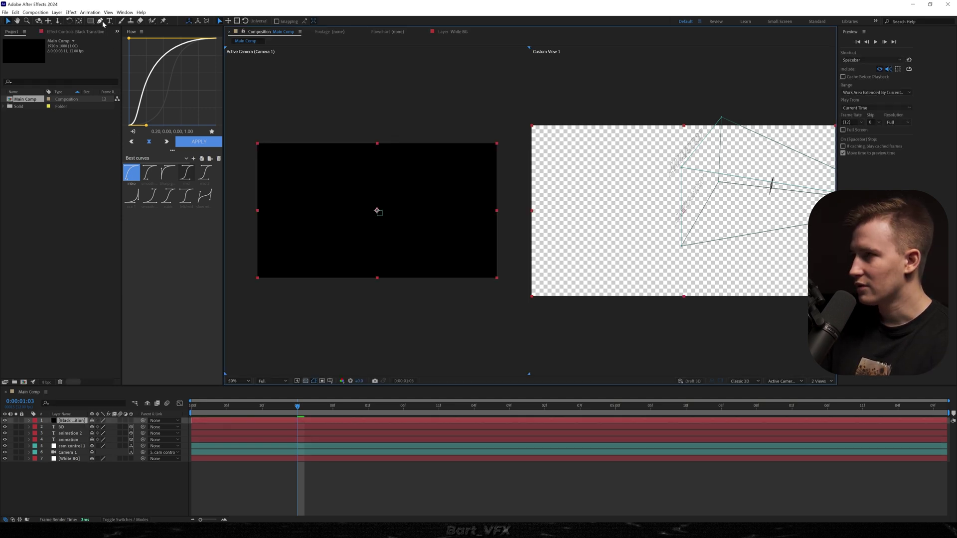
- Draw a closed pen mask on Black Transition around its upper half, with a wavy lower edge just above mid-frame
{"action": "left_click", "coordinate": [100, 22]}
{"action": "left_click", "coordinate": [243, 127]}
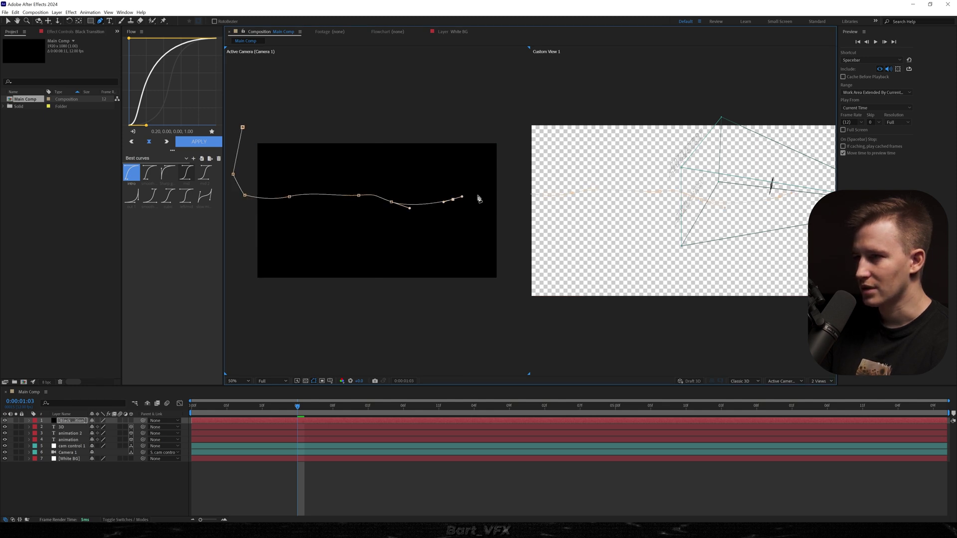
{"action": "left_click", "coordinate": [510, 120]}
{"action": "left_click", "coordinate": [418, 93]}
{"action": "left_click", "coordinate": [298, 106]}
{"action": "left_click", "coordinate": [242, 127]}
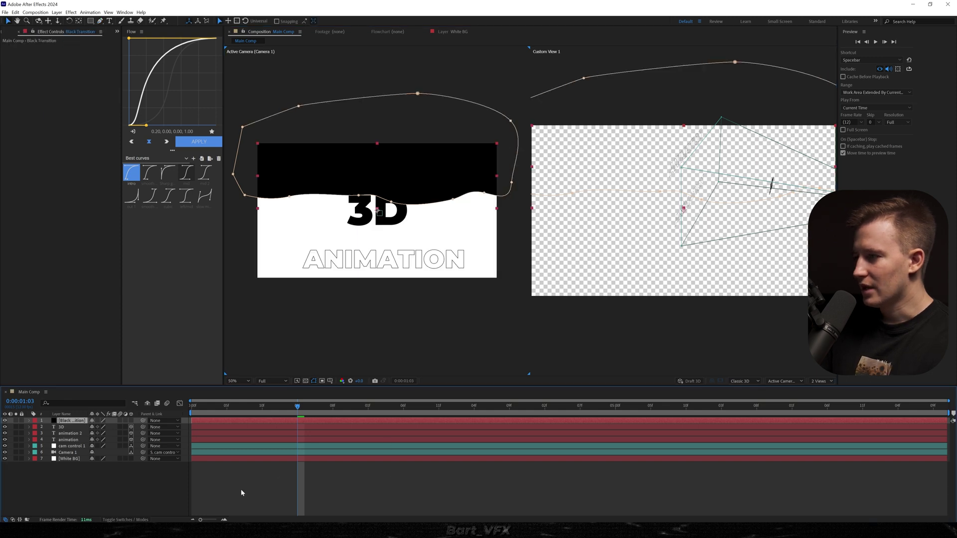
- Apply the Turbulent Displace effect to the Black Transition layer
{"action": "key", "text": "ctrl+space"}
{"action": "type", "text": "tu"}
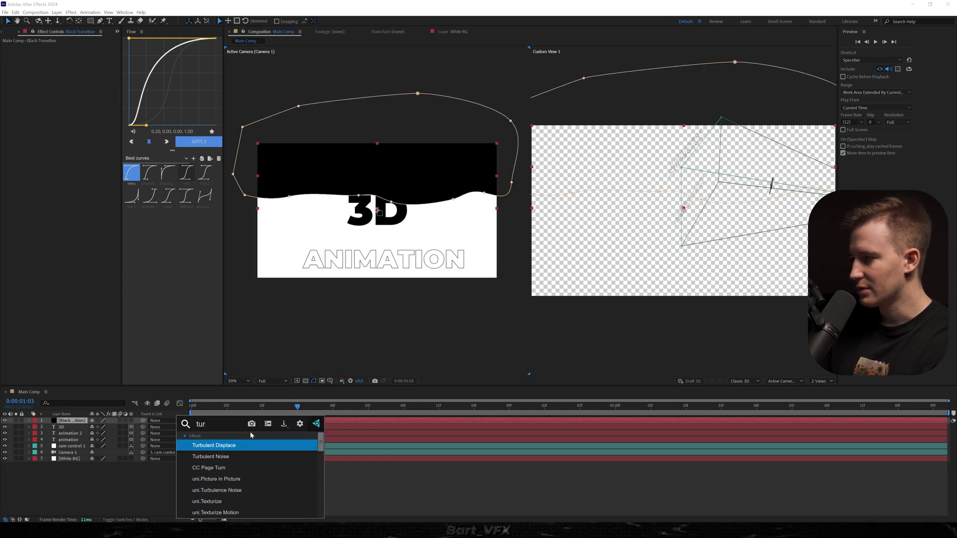
{"action": "type", "text": "r"}
{"action": "key", "text": "Return"}
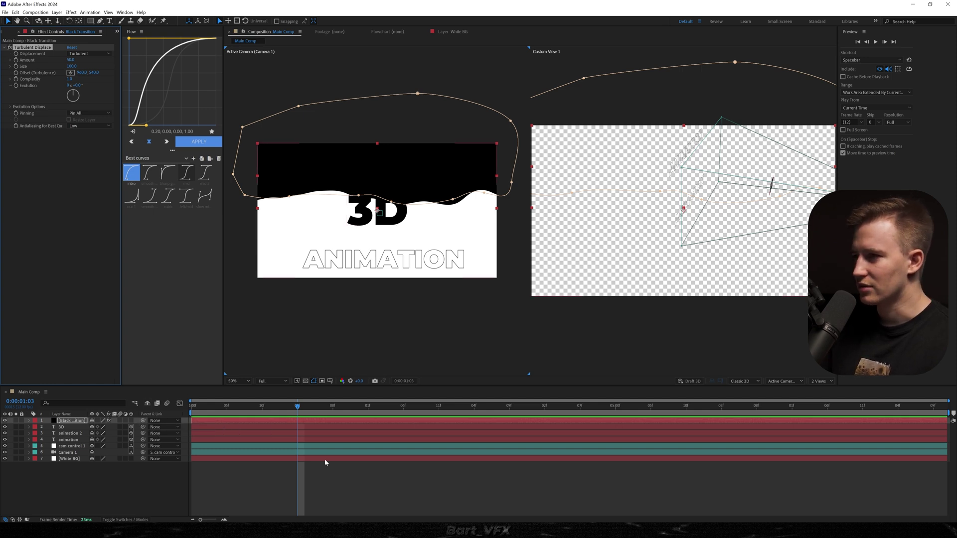
{"action": "left_click", "coordinate": [336, 492]}
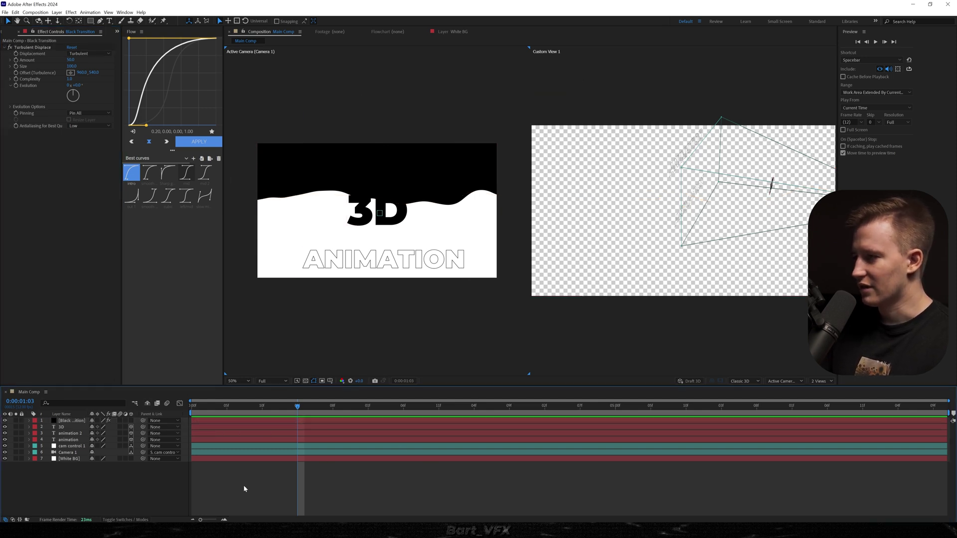
- Return the viewer to a single view and raise Turbulent Displace's Complexity to above 9 for a ragged edge
{"action": "left_click", "coordinate": [821, 381]}
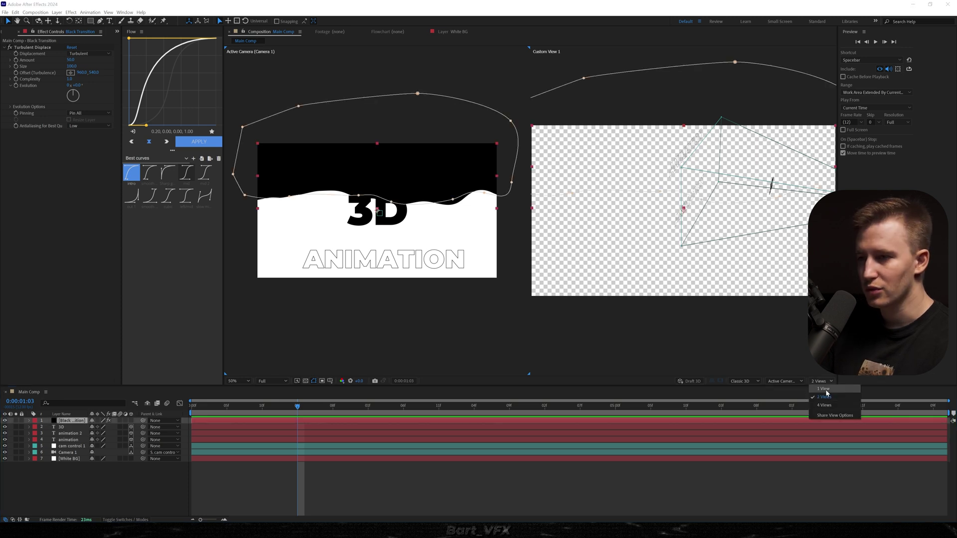
{"action": "left_click", "coordinate": [826, 390]}
{"action": "left_click_drag", "start_coordinate": [837, 244], "coordinate": [765, 243]}
{"action": "left_click", "coordinate": [78, 146]}
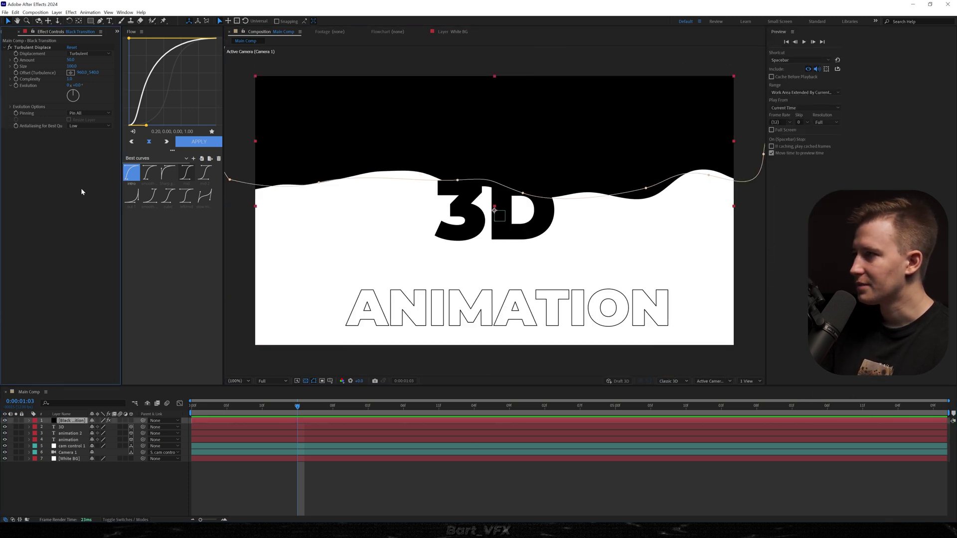
{"action": "left_click_drag", "start_coordinate": [70, 79], "coordinate": [390, 148]}
{"action": "left_click", "coordinate": [742, 200]}
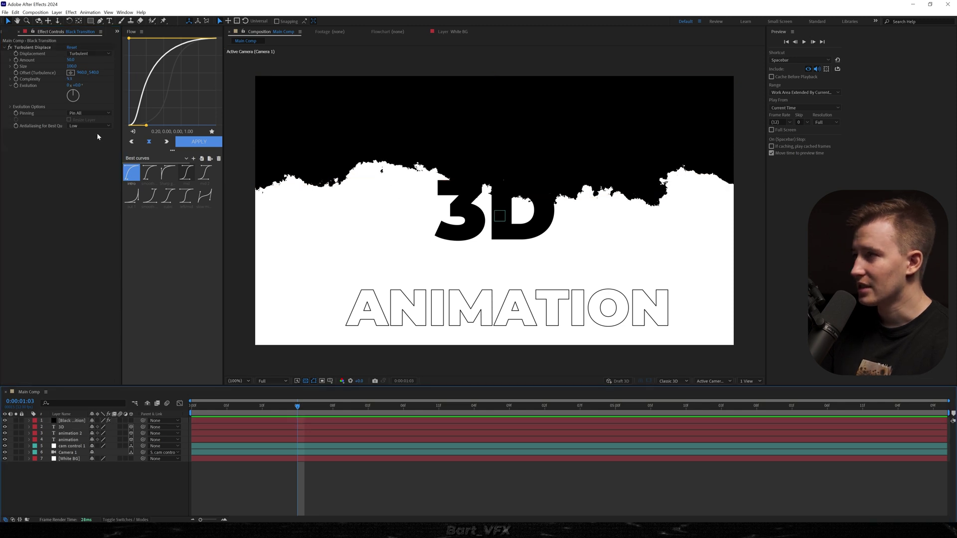
- Keyframe Black Transition's mask expansion at 0:00:01:03 with a value of about -319 pixels
{"action": "left_click", "coordinate": [72, 421]}
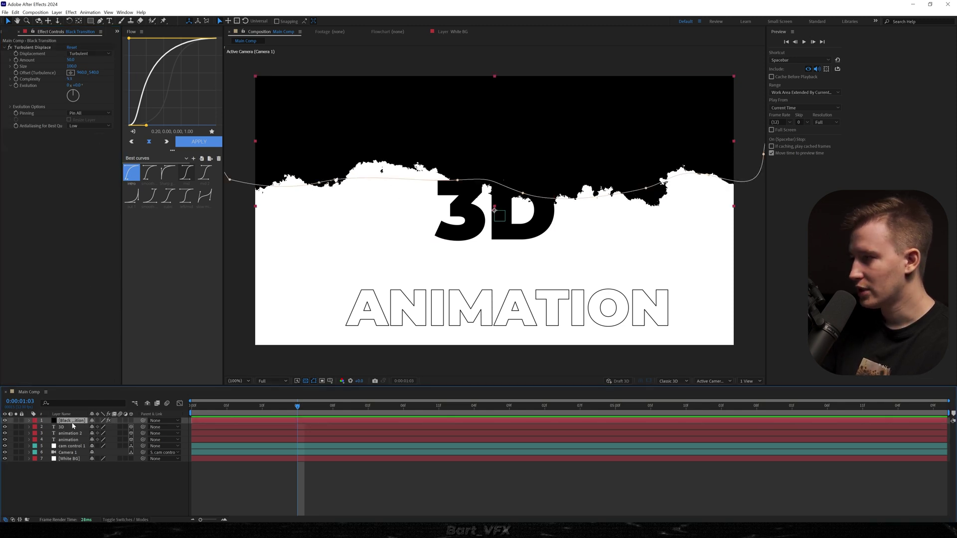
{"action": "key", "text": "m"}
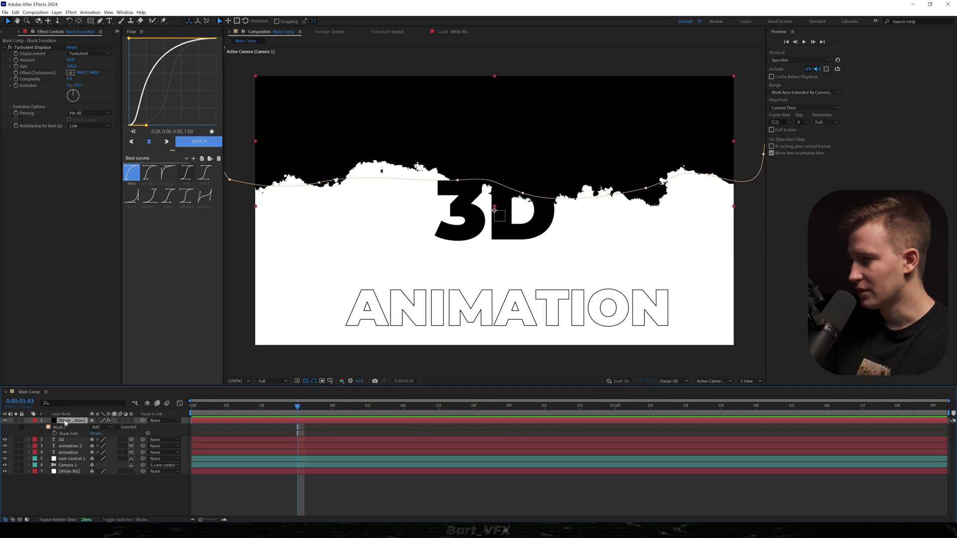
{"action": "key", "text": "m"}
{"action": "key", "text": "m"}
{"action": "left_click", "coordinate": [85, 504]}
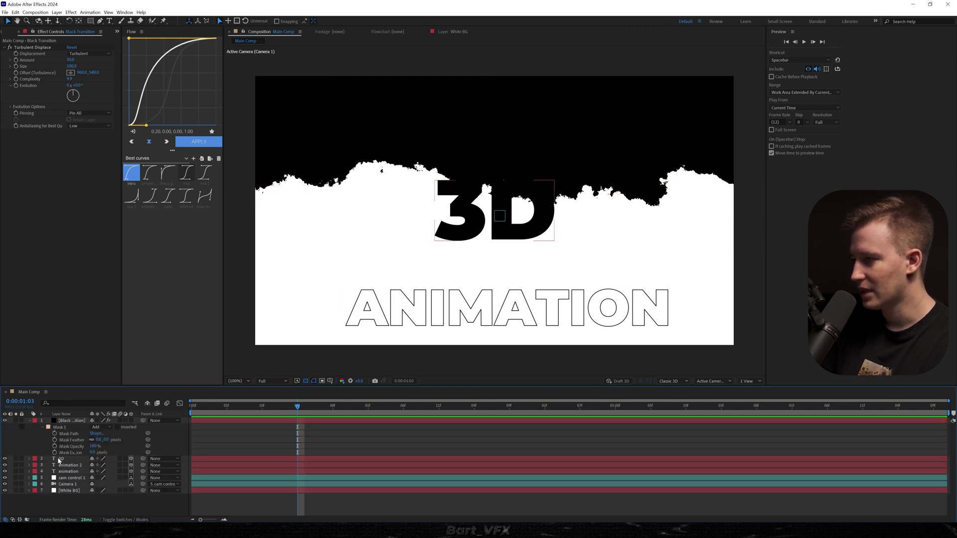
{"action": "left_click", "coordinate": [54, 452]}
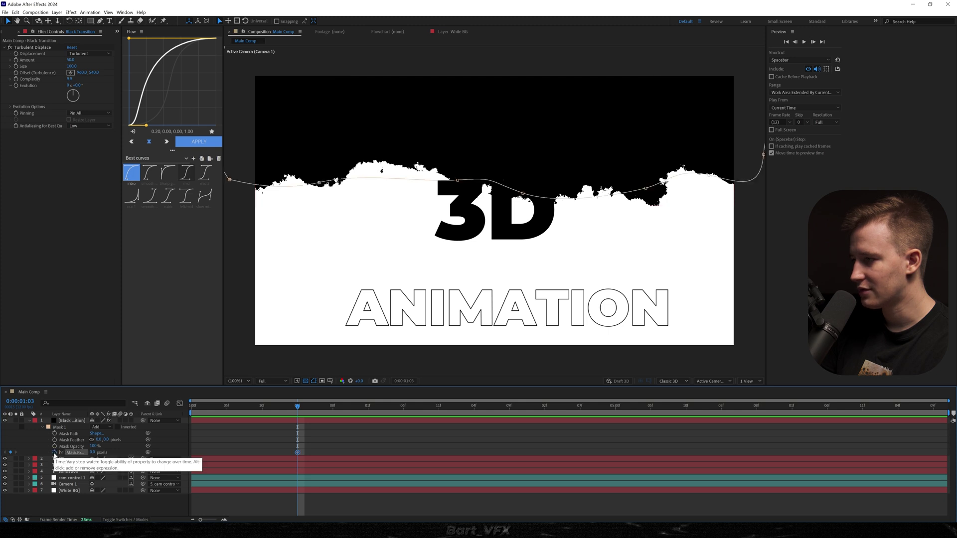
{"action": "left_click_drag", "start_coordinate": [93, 452], "coordinate": [0, 453]}
- Scale Black Transition to about 156% and raise its mask expansion at 0:00:02:02 so the black fills the frame
{"action": "key", "text": "shift+s"}
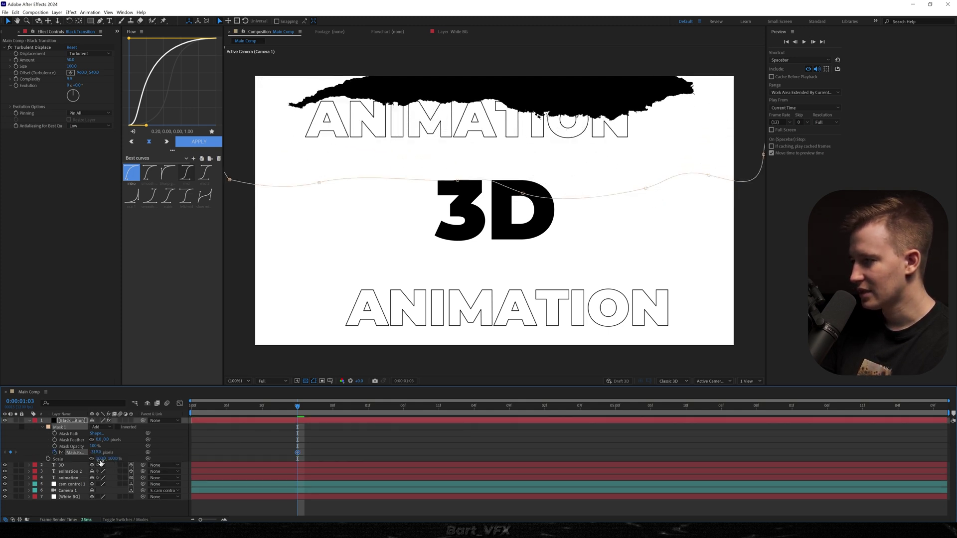
{"action": "left_click_drag", "start_coordinate": [100, 458], "coordinate": [255, 455]}
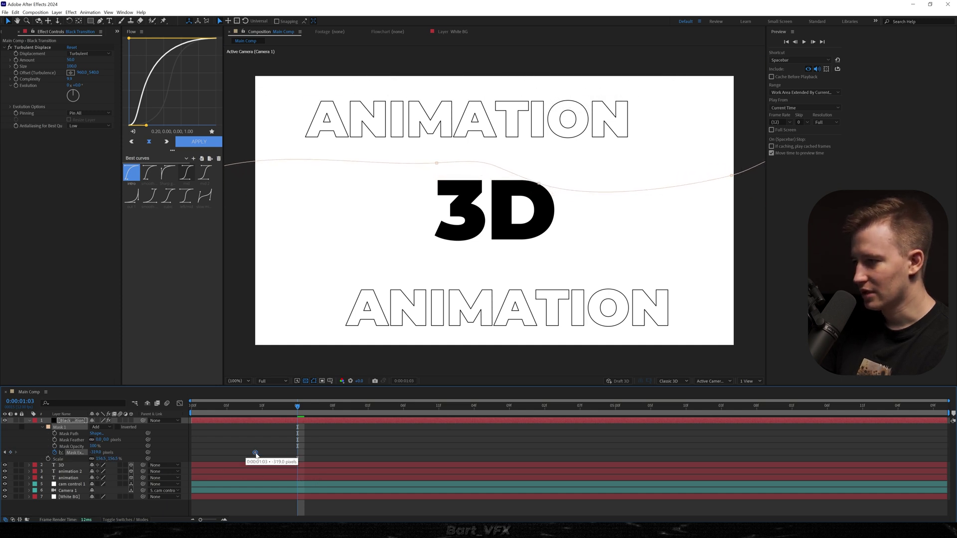
{"action": "key", "text": "space"}
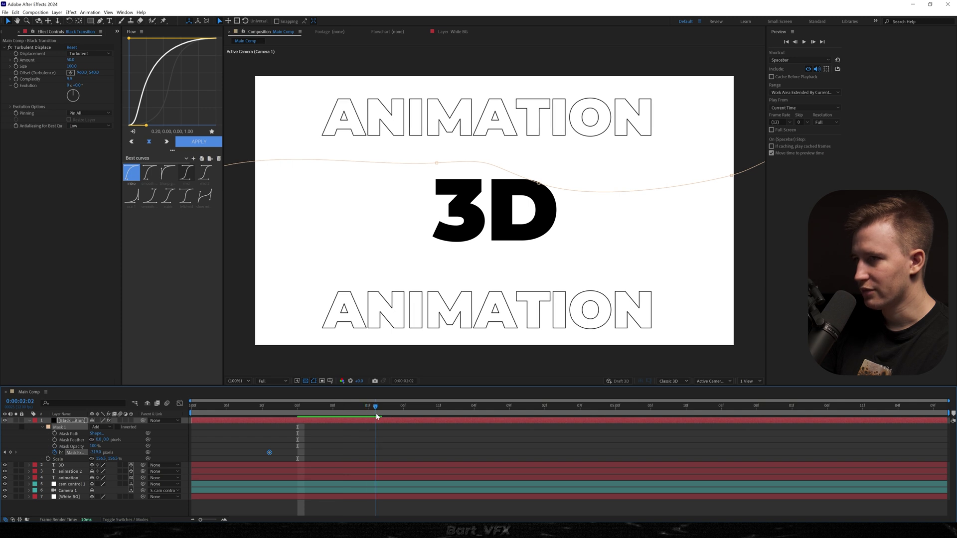
{"action": "left_click_drag", "start_coordinate": [95, 453], "coordinate": [399, 445]}
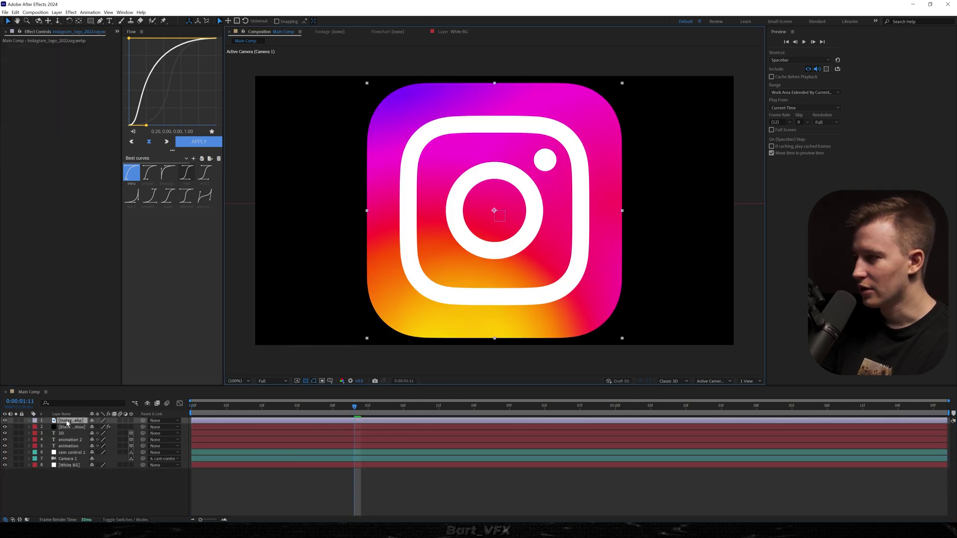
- Scale the Instagram logo layer down to about 27.5%
{"action": "left_click", "coordinate": [67, 423]}
{"action": "key", "text": "s"}
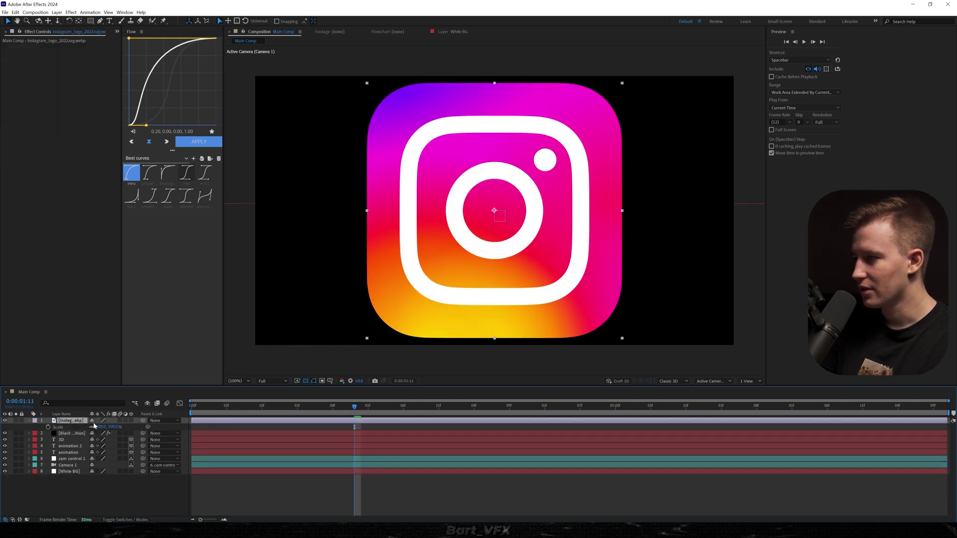
{"action": "left_click_drag", "start_coordinate": [93, 427], "coordinate": [64, 427]}
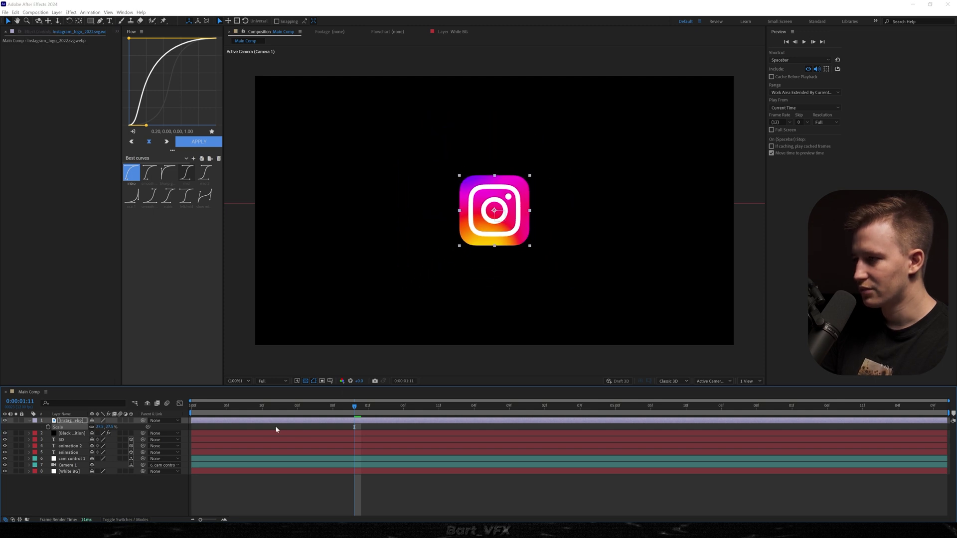
- Pre-compose the Instagram logo as "IG Logo" with all attributes moved into the new composition, and make the layer 3D
{"action": "key", "text": "ctrl+shift+c"}
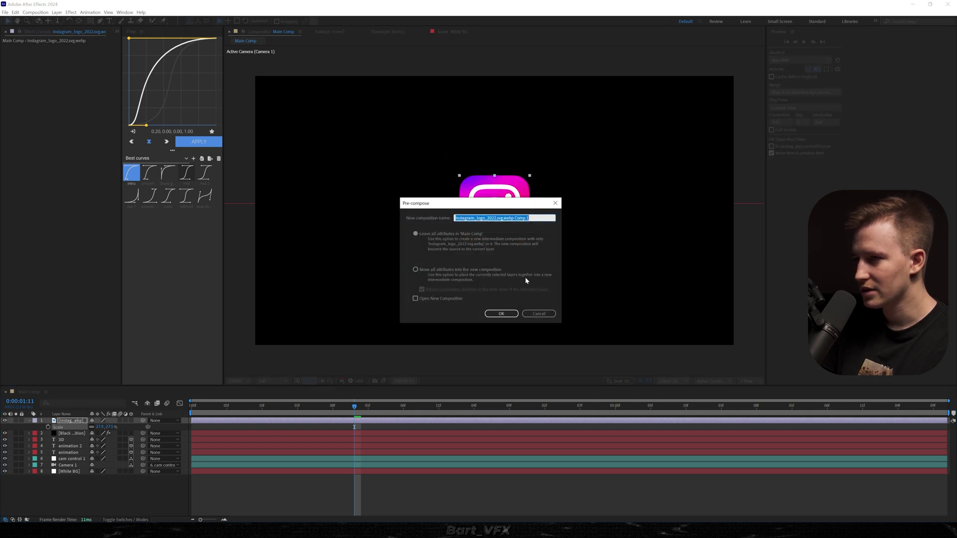
{"action": "left_click", "coordinate": [416, 270]}
{"action": "left_click", "coordinate": [513, 222]}
{"action": "type", "text": "I"}
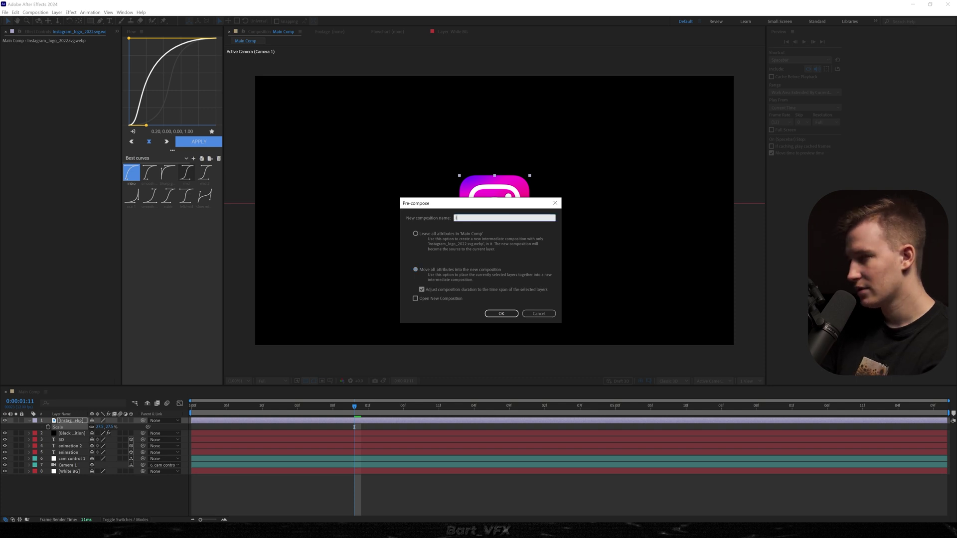
{"action": "type", "text": "nG Logo"}
{"action": "key", "text": "Return"}
{"action": "left_click", "coordinate": [131, 421]}
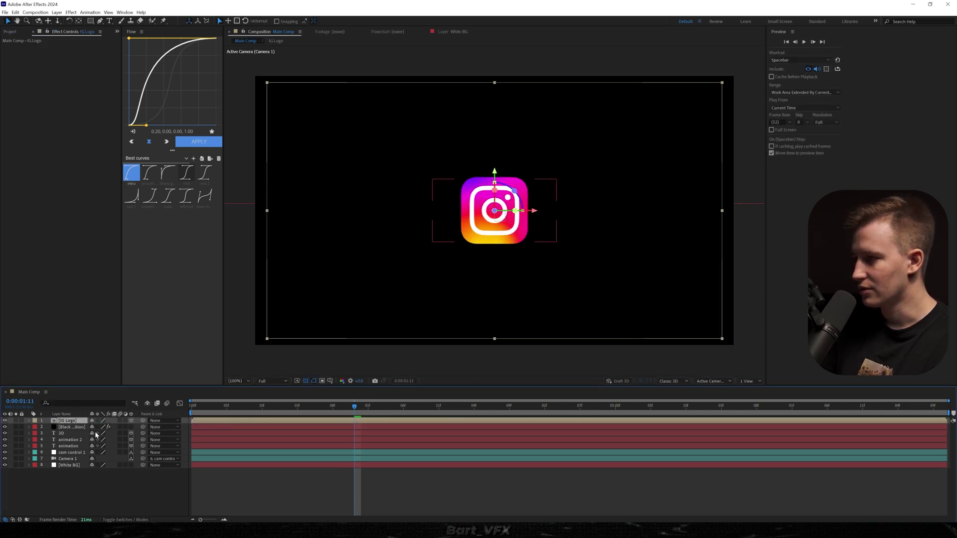
- Move the IG Logo layer up out of the opening frame, to a Y position of about -765
{"action": "key", "text": "space"}
{"action": "left_click_drag", "start_coordinate": [492, 175], "coordinate": [498, 4]}
{"action": "left_click", "coordinate": [281, 483]}
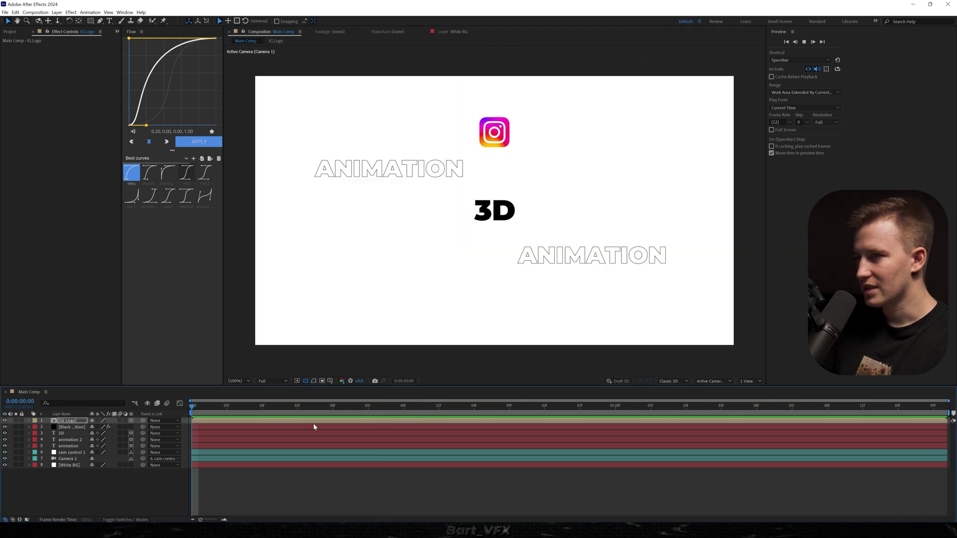
{"action": "key", "text": "space"}
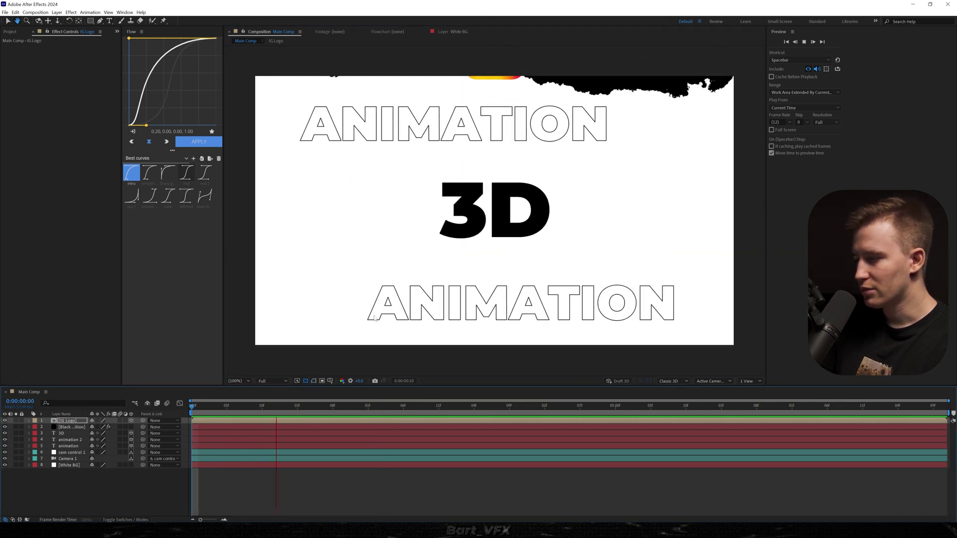
{"action": "key", "text": "space"}
{"action": "key", "text": "p"}
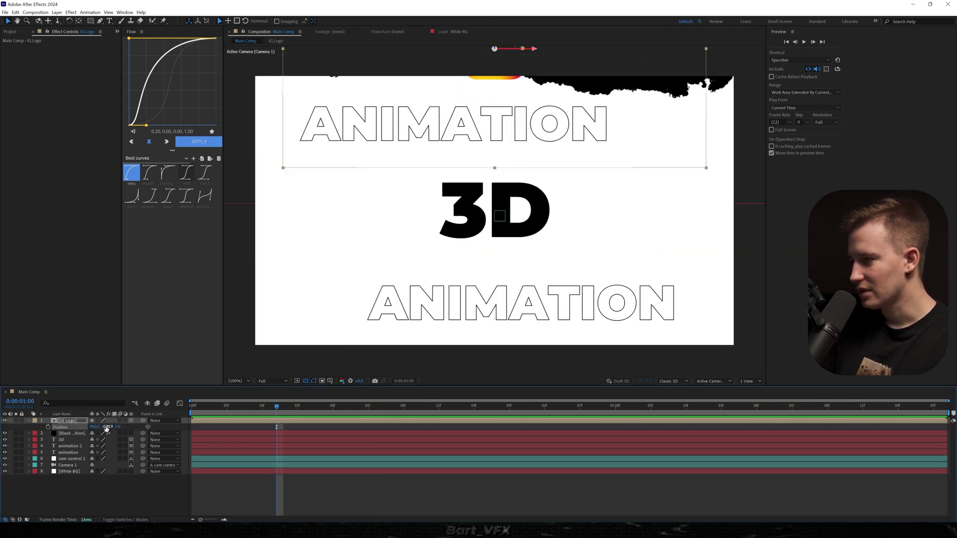
{"action": "left_click_drag", "start_coordinate": [106, 428], "coordinate": [85, 428]}
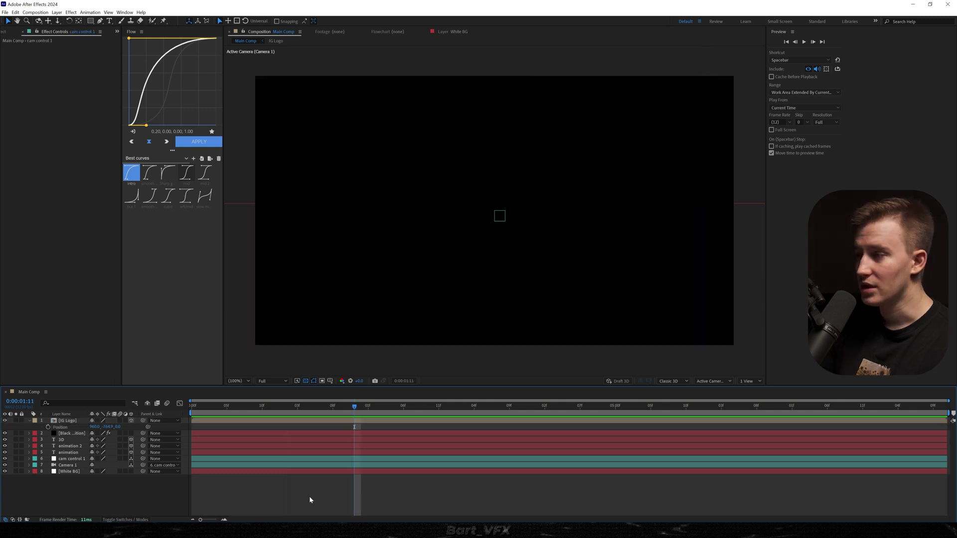
- Duplicate cam control 1, remove the copy's second position keyframe, and parent cam control 1 to the copy
{"action": "left_click", "coordinate": [70, 458]}
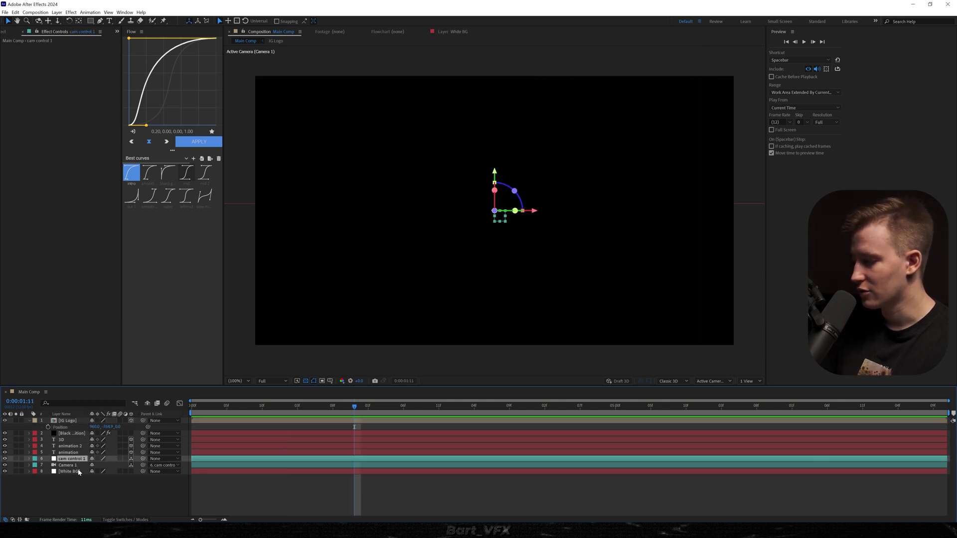
{"action": "key", "text": "ctrl+d"}
{"action": "key", "text": "p"}
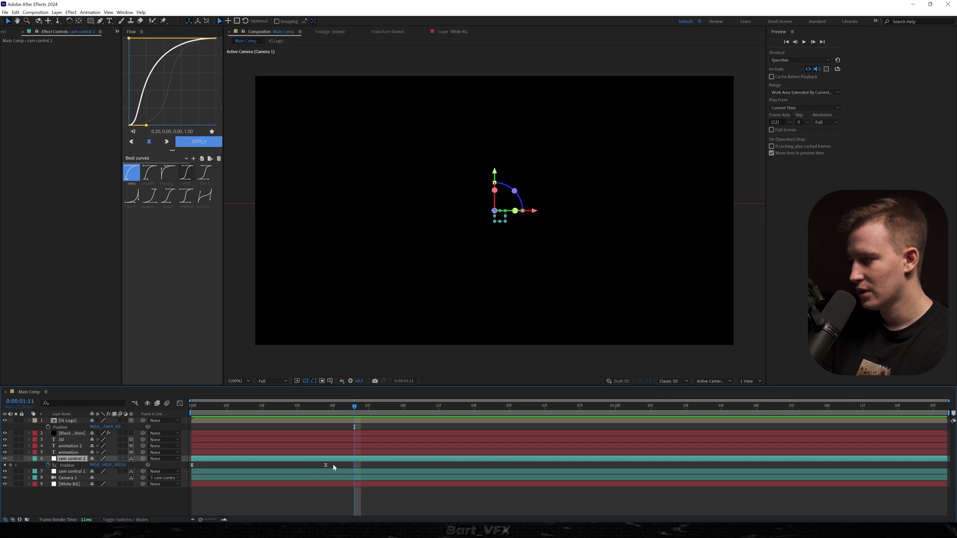
{"action": "left_click", "coordinate": [325, 464]}
{"action": "key", "text": "Delete"}
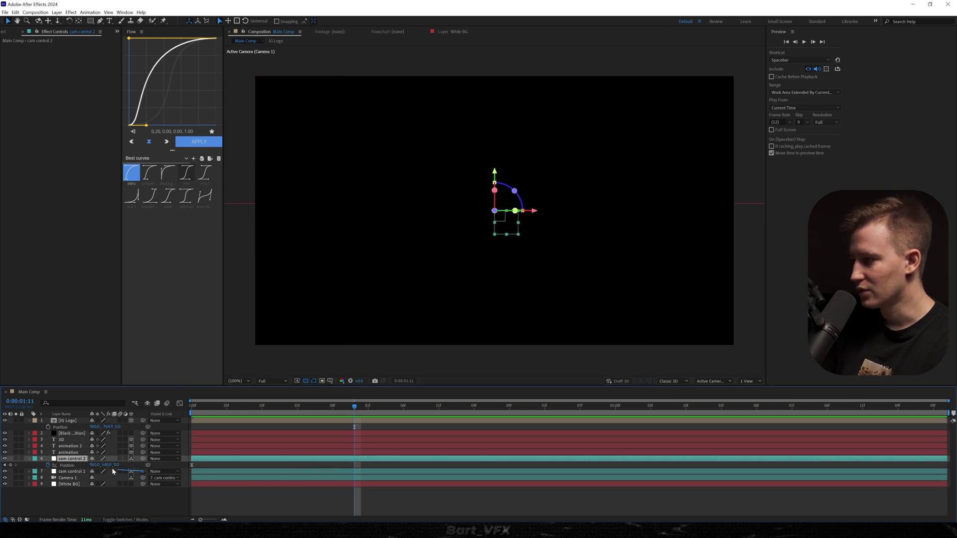
{"action": "left_click_drag", "start_coordinate": [113, 471], "coordinate": [76, 459]}
- Keyframe cam control 2's Y position at -780 at 0:00:01:11 and ease the move with Flow's 0.74, 0.00, 0.18, 1.00 curve
{"action": "left_click_drag", "start_coordinate": [105, 465], "coordinate": [59, 464]}
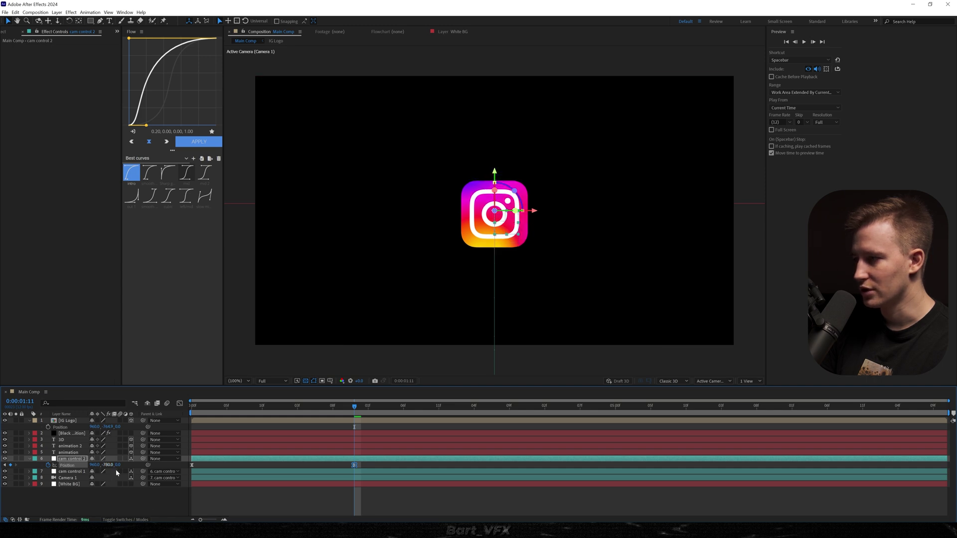
{"action": "key", "text": "Home"}
{"action": "left_click_drag", "start_coordinate": [256, 458], "coordinate": [277, 460]}
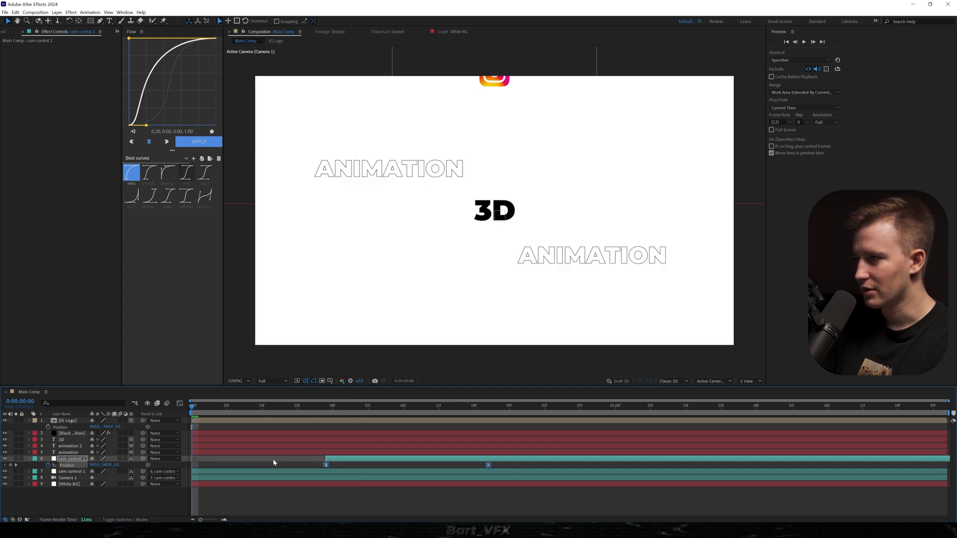
{"action": "left_click", "coordinate": [186, 173]}
{"action": "left_click", "coordinate": [192, 143]}
- Shift cam control 2 to start at 0:00:00:09 and place its last position keyframe at 0:00:01:11
{"action": "key", "text": "space"}
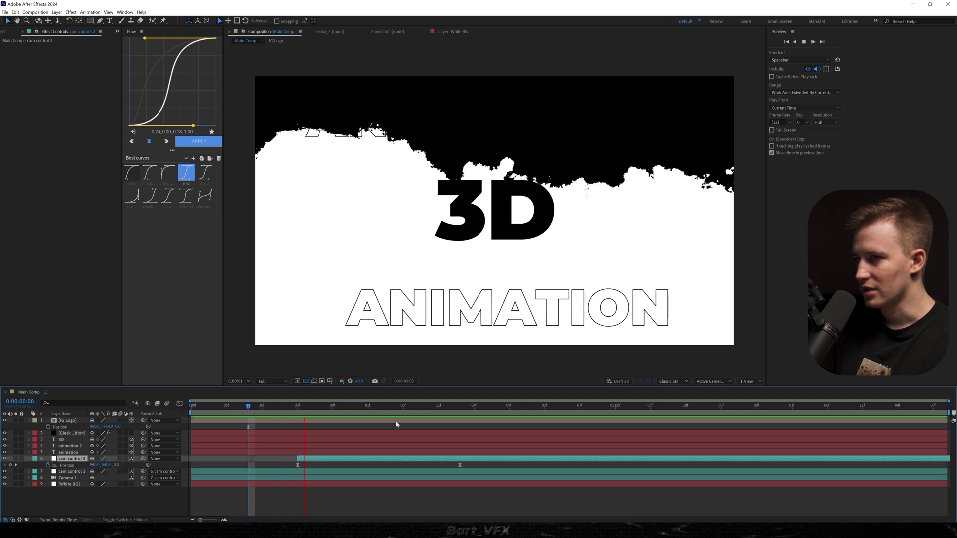
{"action": "key", "text": "space"}
{"action": "left_click_drag", "start_coordinate": [385, 458], "coordinate": [339, 460]}
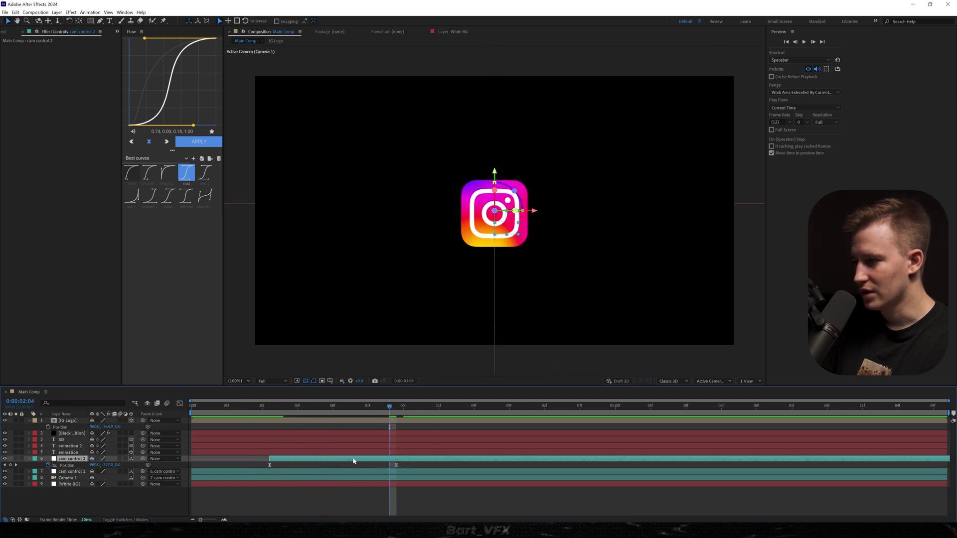
{"action": "key", "text": "Home"}
{"action": "key", "text": "space"}
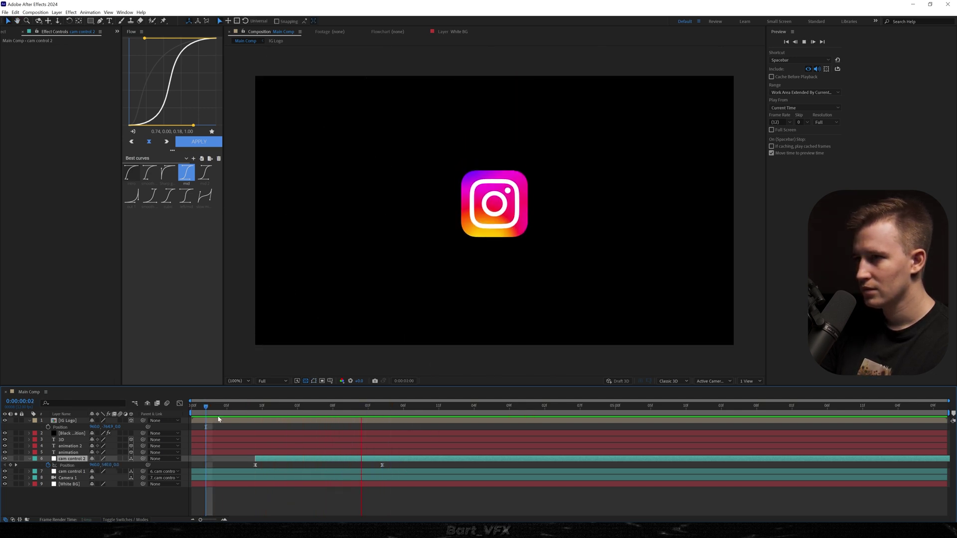
{"action": "key", "text": "space"}
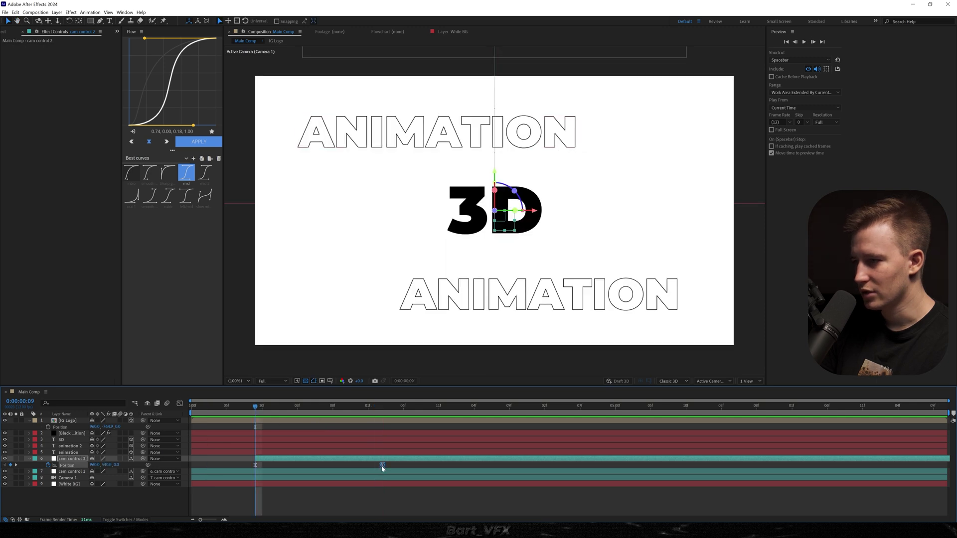
{"action": "left_click_drag", "start_coordinate": [381, 467], "coordinate": [354, 467]}
{"action": "left_click_drag", "start_coordinate": [244, 405], "coordinate": [348, 409]}
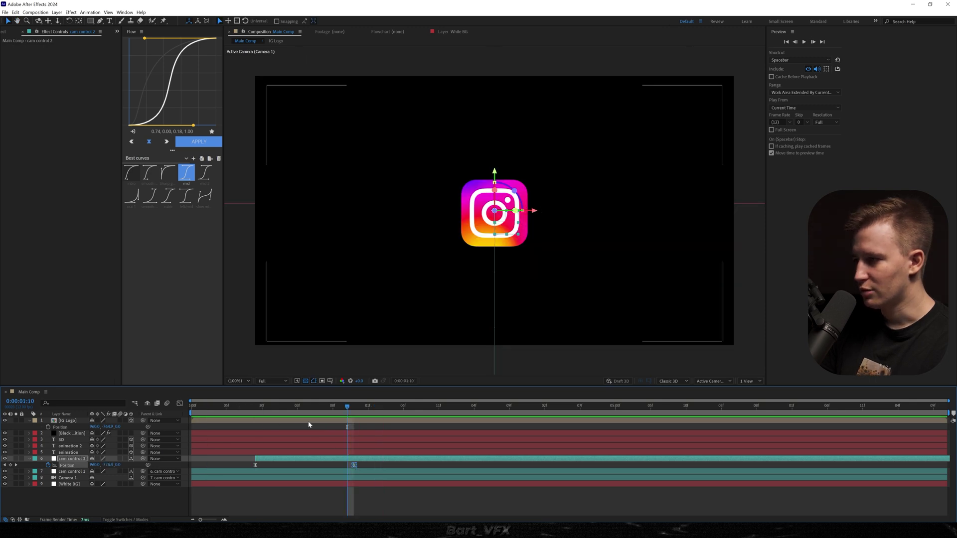
- Move Black Transition's last mask expansion keyframe earlier, to 0:00:01:05, and preview the animation
{"action": "left_click", "coordinate": [69, 434]}
{"action": "key", "text": "u"}
{"action": "left_click_drag", "start_coordinate": [353, 446], "coordinate": [312, 446]}
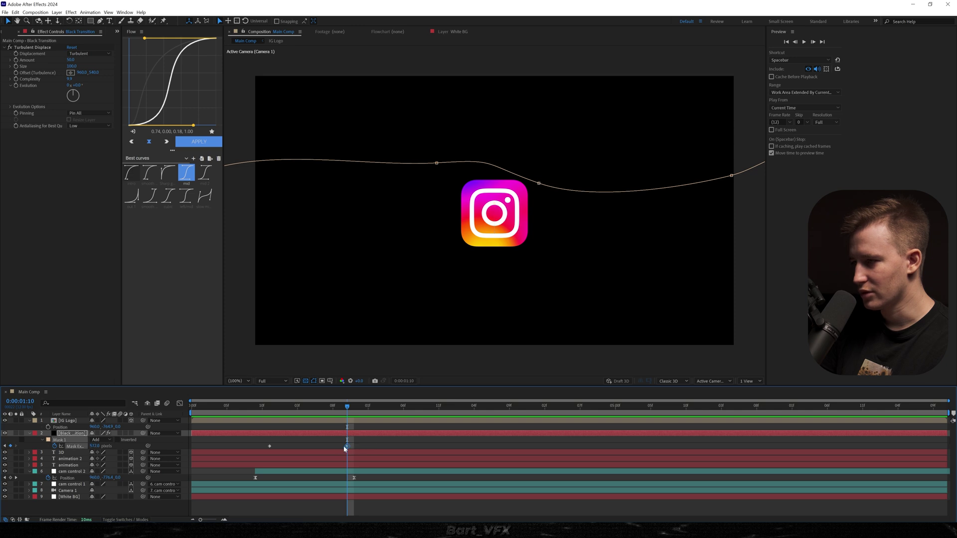
{"action": "key", "text": "Home"}
{"action": "key", "text": "space"}
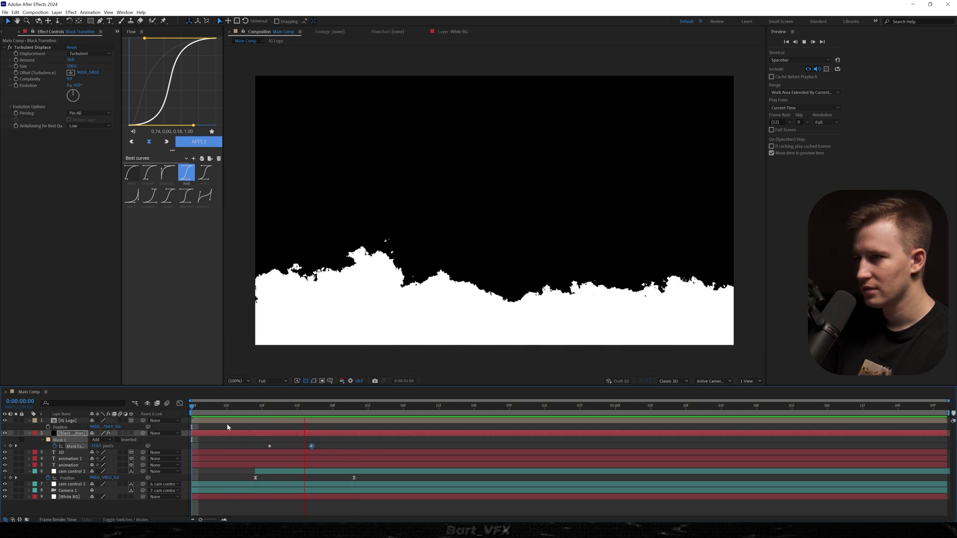
- Extend cam control 2's upward move by placing its last position keyframe at 0:00:02:08
{"action": "left_click", "coordinate": [354, 477]}
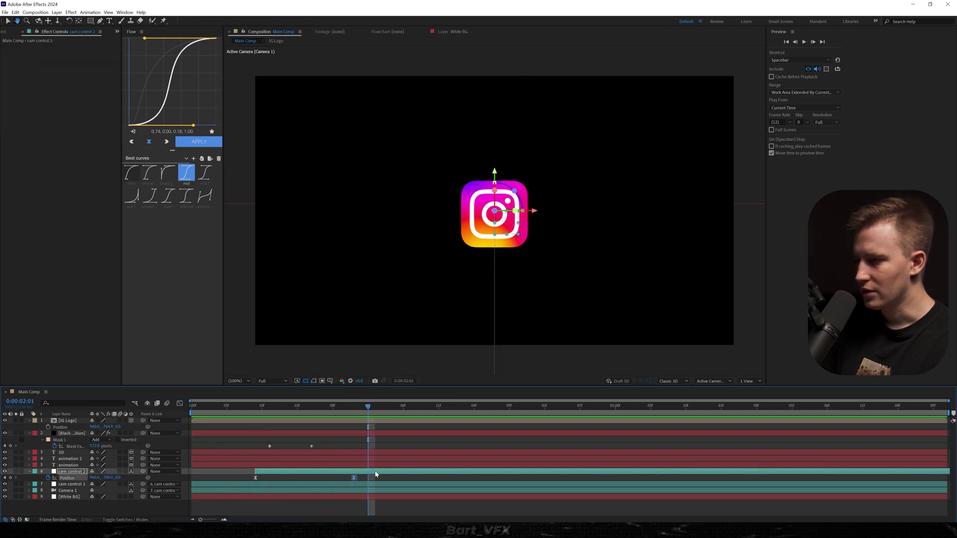
{"action": "left_click_drag", "start_coordinate": [337, 414], "coordinate": [368, 410]}
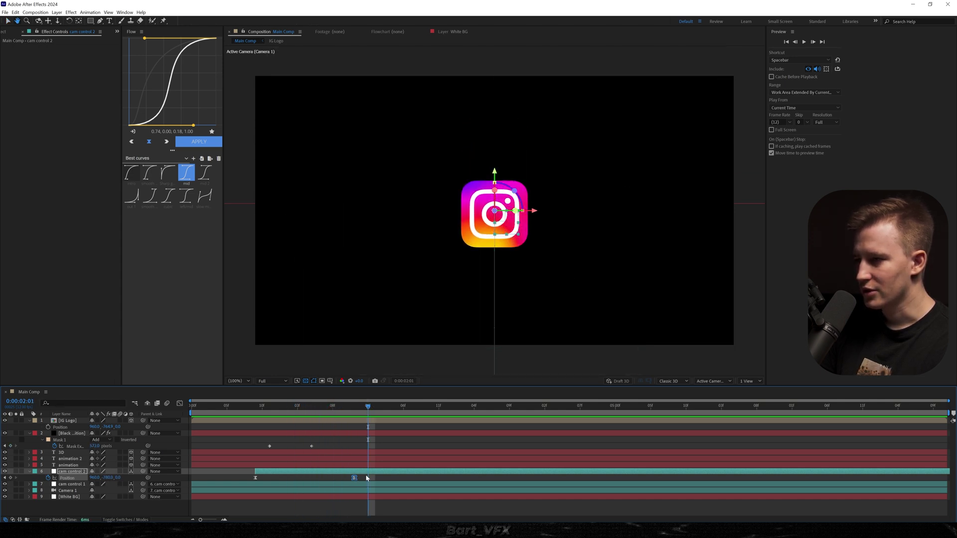
{"action": "left_click_drag", "start_coordinate": [354, 478], "coordinate": [418, 479]}
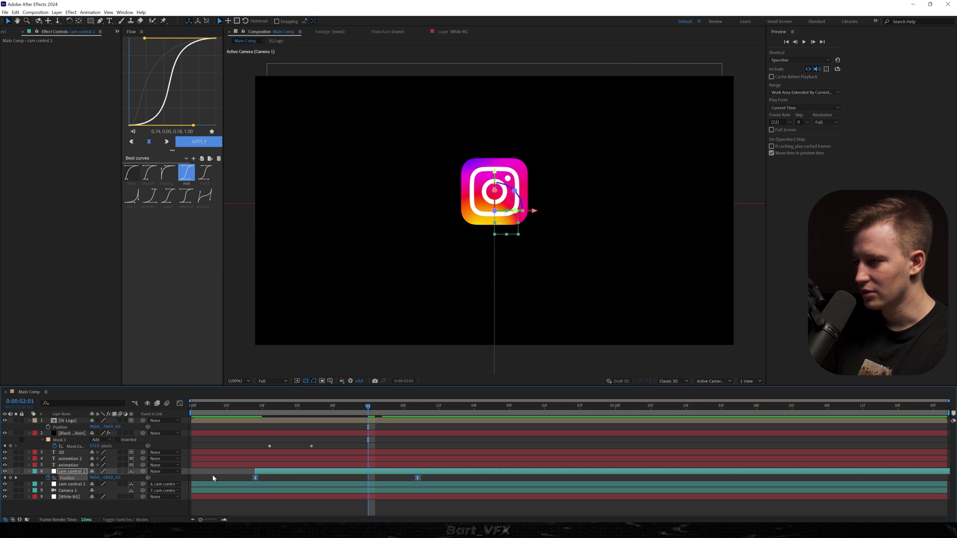
- Sharpen the speed curve of cam control 2's position by lengthening its easing handles, and preview the move
{"action": "key", "text": "shift+F3"}
{"action": "key", "text": "equal"}
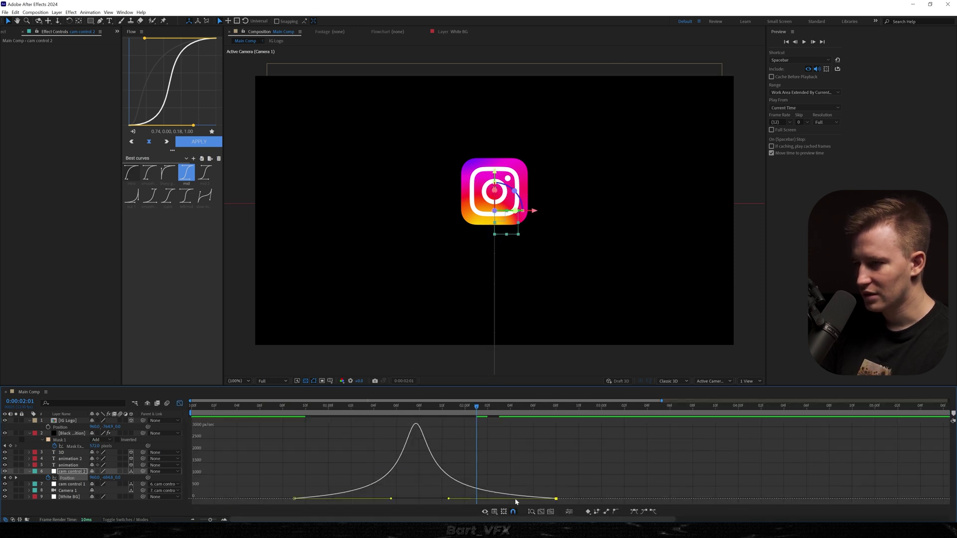
{"action": "left_click_drag", "start_coordinate": [449, 498], "coordinate": [425, 498]}
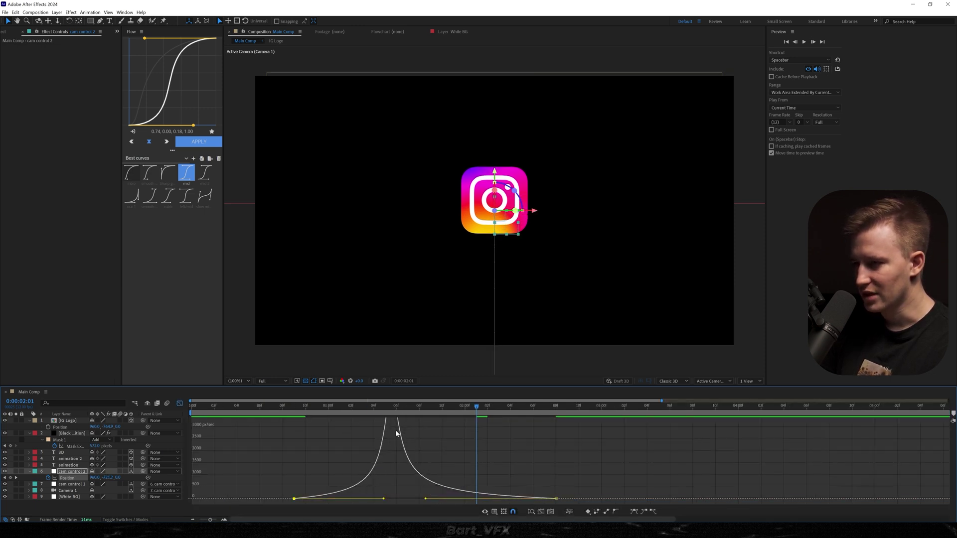
{"action": "key", "text": "shift+F3"}
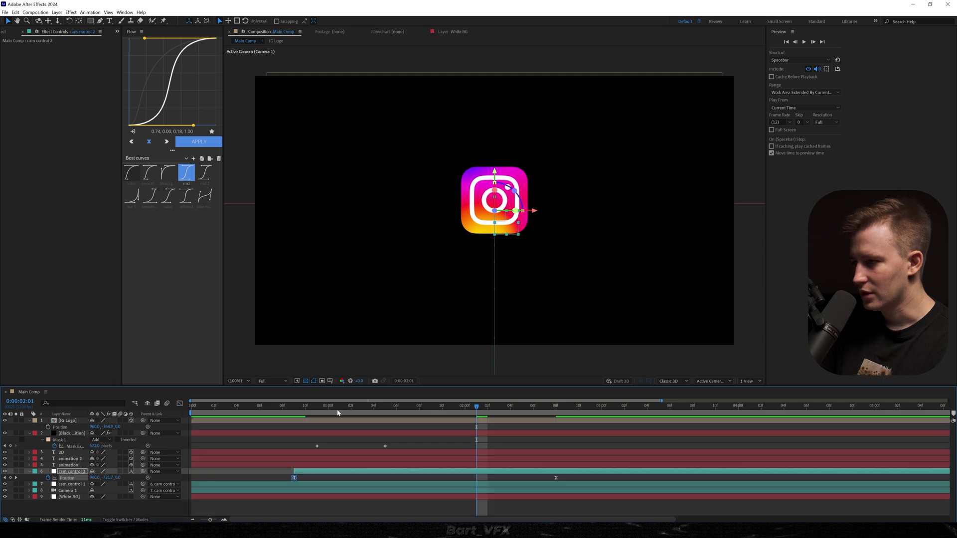
{"action": "key", "text": "Home"}
{"action": "key", "text": "space"}
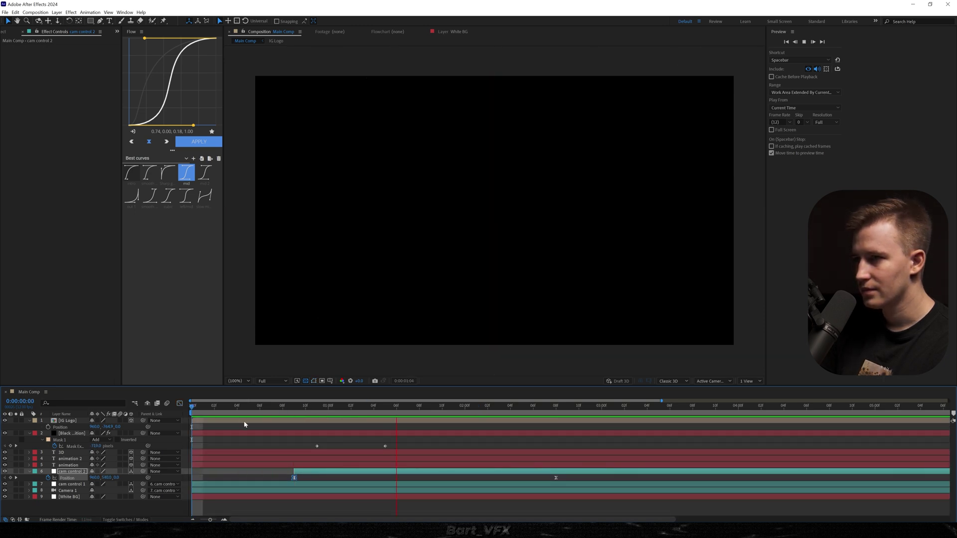
{"action": "key", "text": "space"}
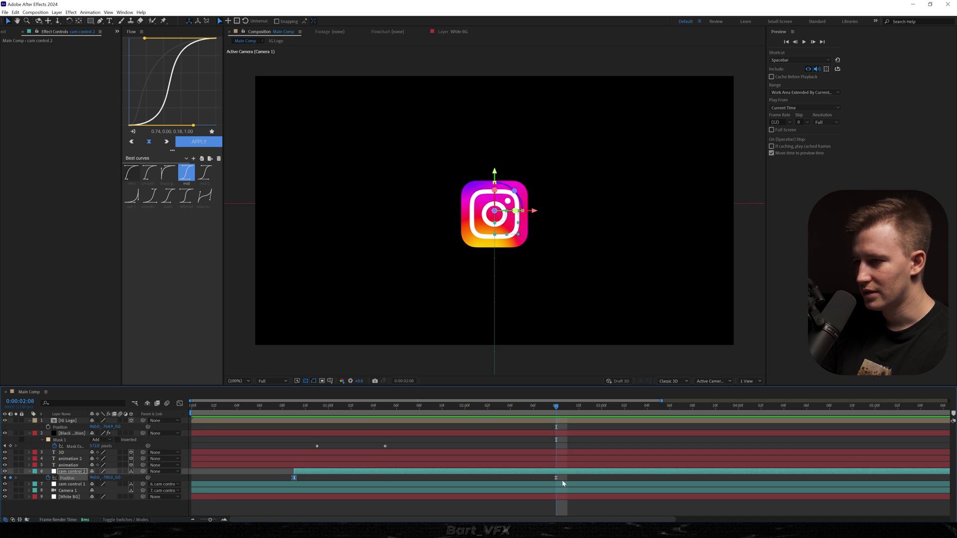
- Shorten cam control 2's move to end at 0:00:02:03, start the layer at 0:00:00:08, and preview the result
{"action": "left_click_drag", "start_coordinate": [515, 479], "coordinate": [482, 472]}
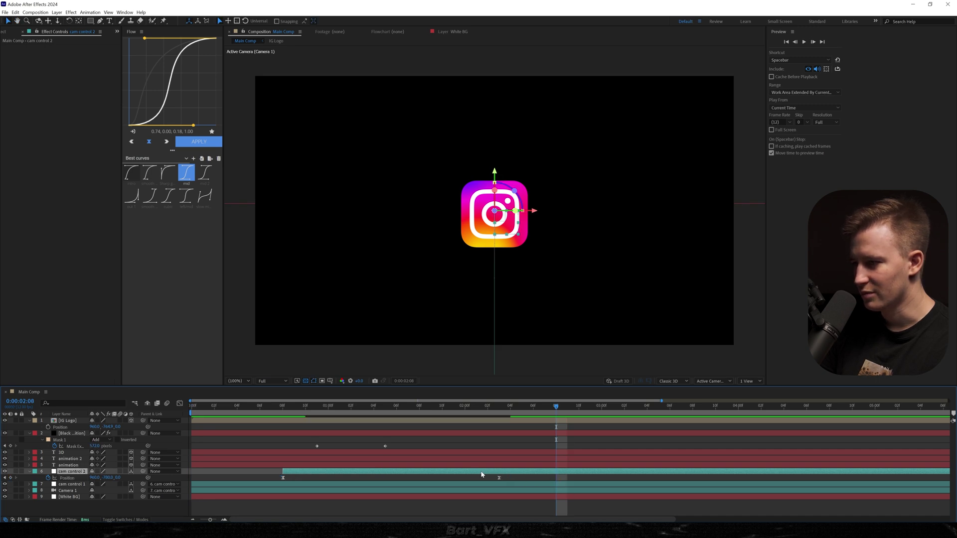
{"action": "left_click", "coordinate": [192, 406]}
{"action": "key", "text": "space"}
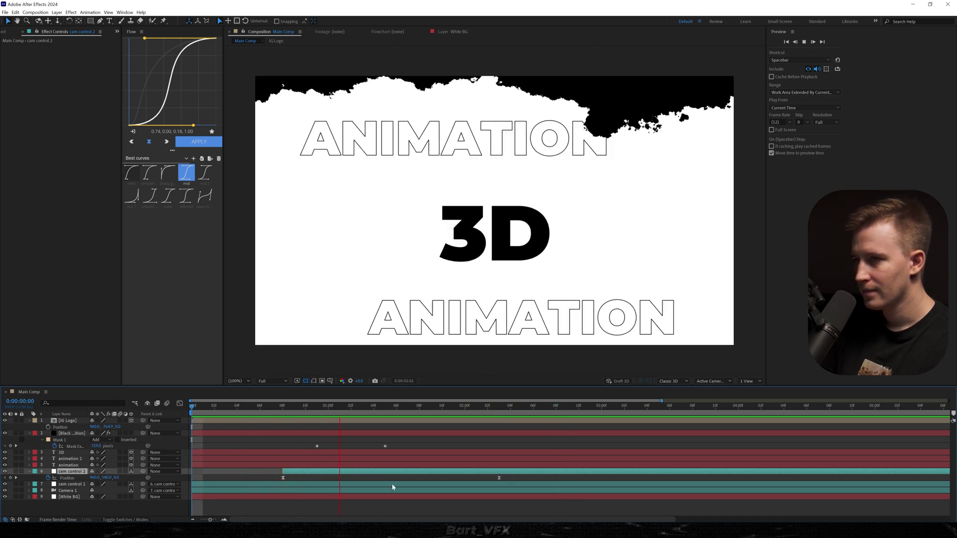
{"action": "key", "text": "space"}
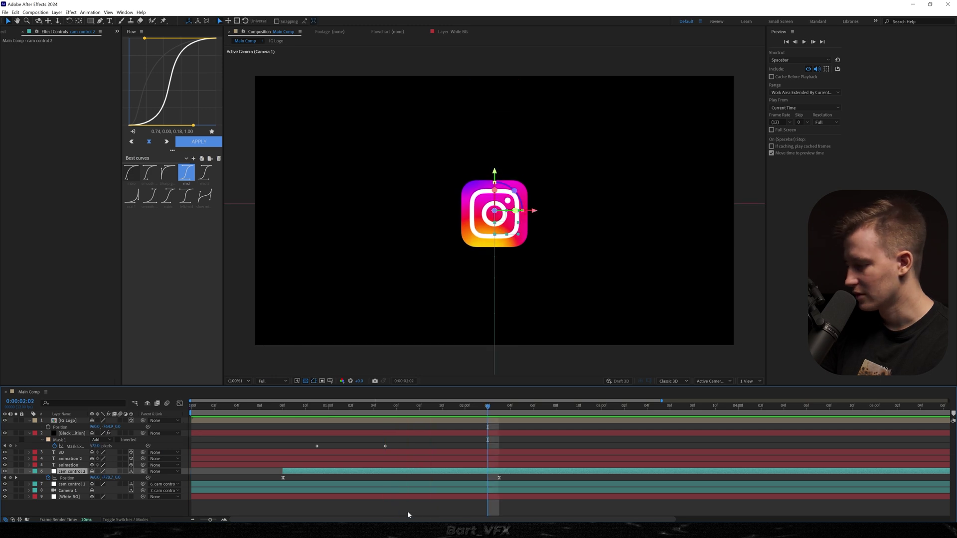
- Make the IG Logo layer start at 0:00:00:08 so it is absent from the opening frames
{"action": "key", "text": "space"}
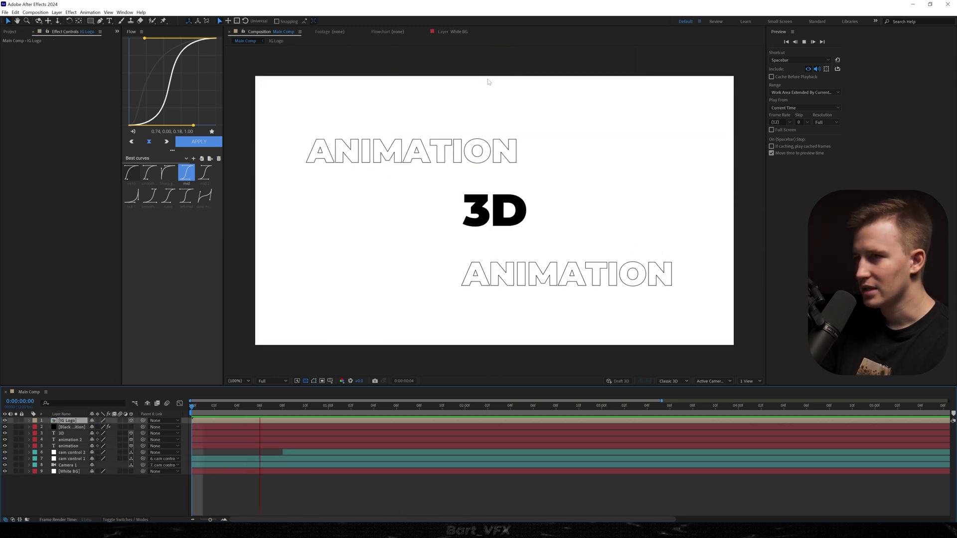
{"action": "key", "text": "space"}
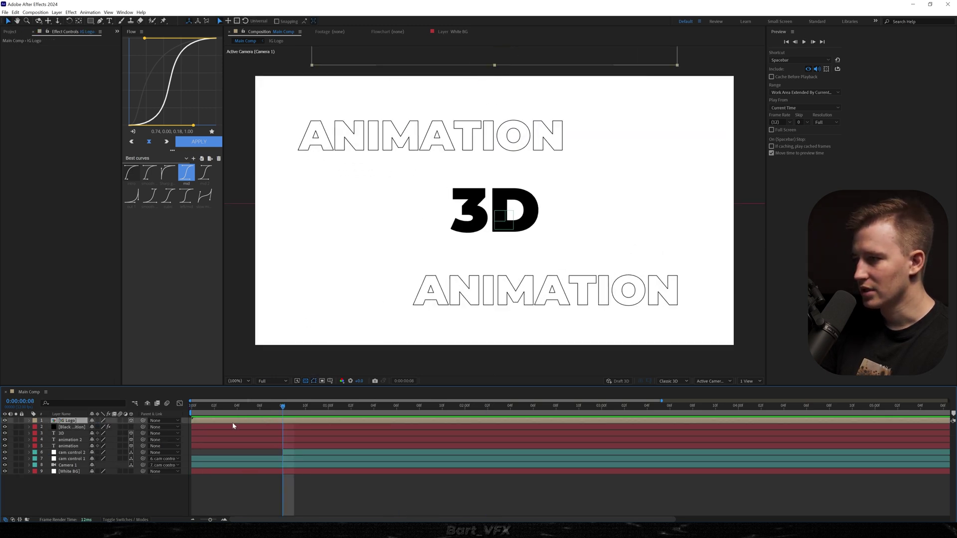
{"action": "left_click_drag", "start_coordinate": [234, 422], "coordinate": [325, 423]}
{"action": "left_click_drag", "start_coordinate": [283, 406], "coordinate": [167, 404]}
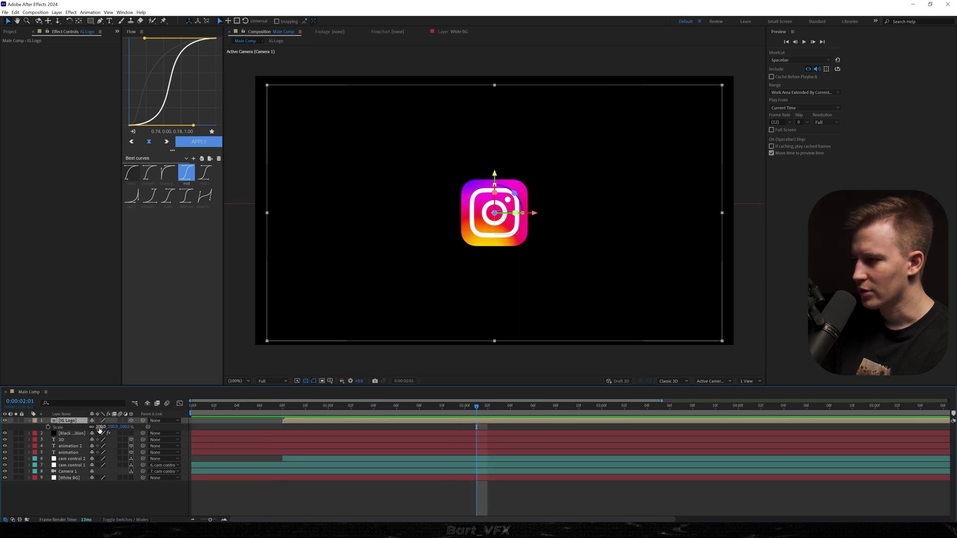
- Scale the IG Logo layer to 112% and add a text layer reading "instagram"
{"action": "left_click_drag", "start_coordinate": [100, 427], "coordinate": [105, 427]}
{"action": "key", "text": "ctrl+t"}
{"action": "left_click", "coordinate": [375, 206]}
{"action": "type", "text": "in"}
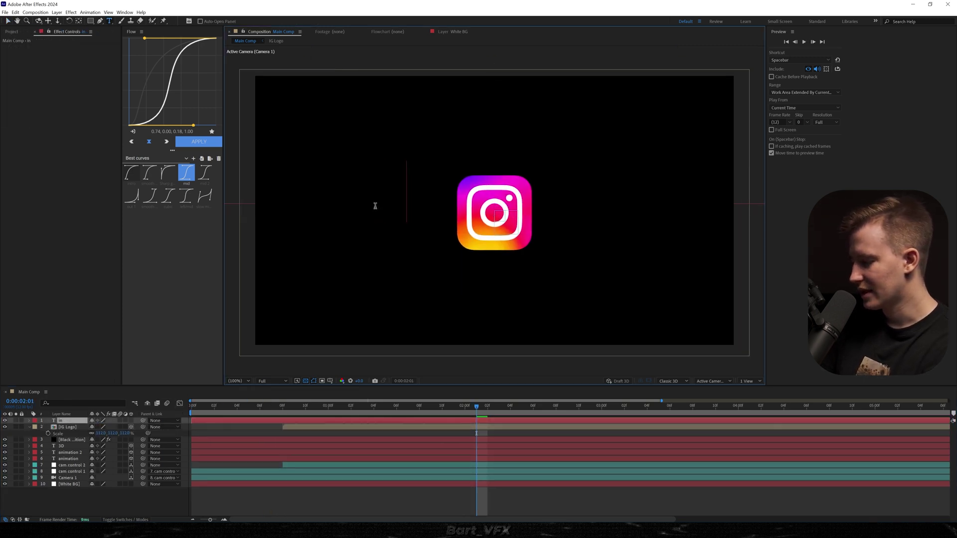
{"action": "type", "text": "stagram"}
- Show the character settings and change the instagram title's fill color to white
{"action": "key", "text": "ctrl+a"}
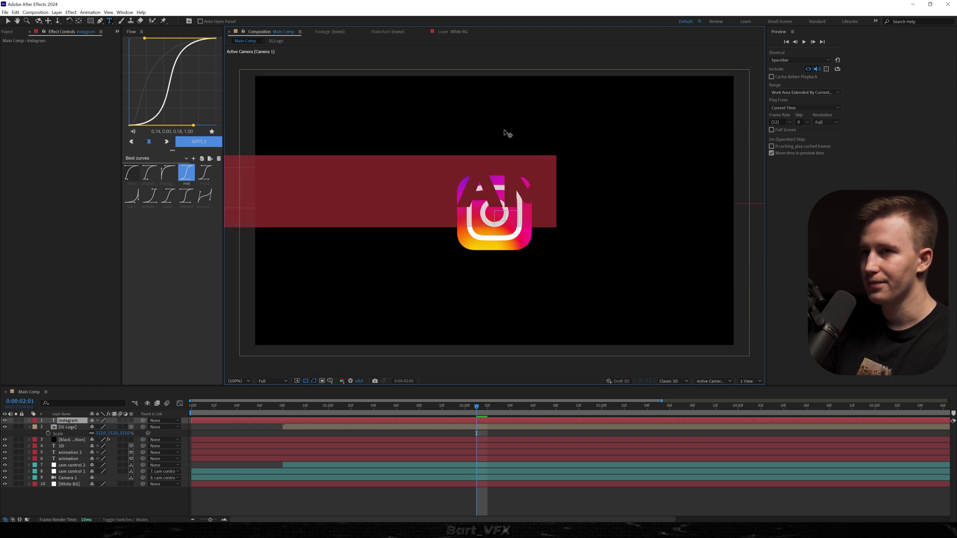
{"action": "left_click", "coordinate": [120, 12]}
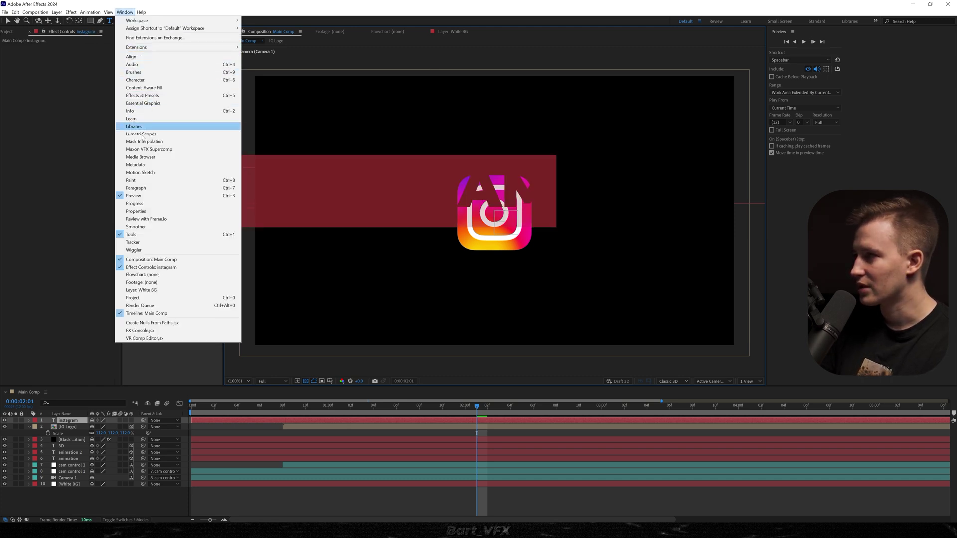
{"action": "left_click", "coordinate": [137, 80]}
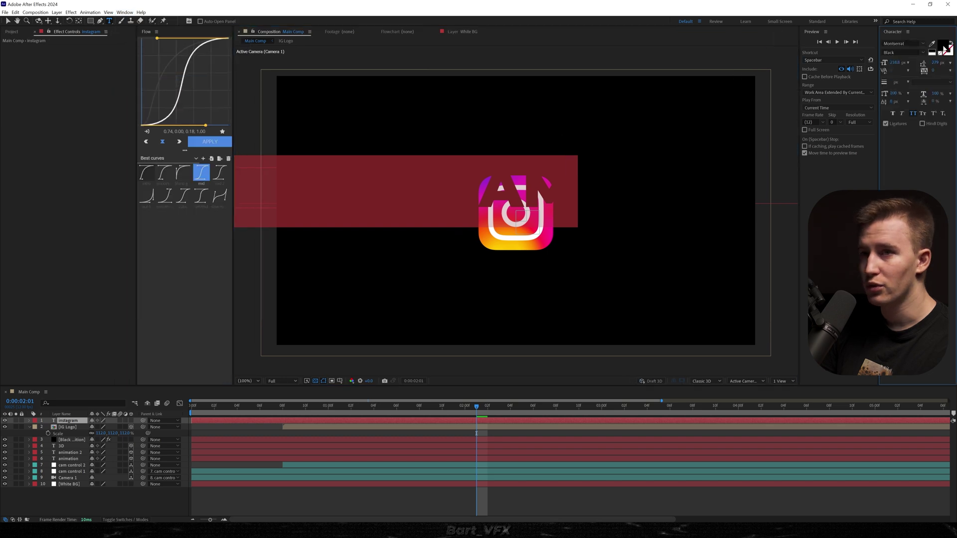
{"action": "left_click", "coordinate": [942, 46]}
{"action": "left_click_drag", "start_coordinate": [117, 262], "coordinate": [48, 142]}
{"action": "left_click", "coordinate": [272, 227]}
- Place the instagram title behind the IG Logo as a 3D layer, pushed back in depth and scaled up to compensate
{"action": "left_click_drag", "start_coordinate": [68, 421], "coordinate": [66, 430]}
{"action": "left_click", "coordinate": [130, 433]}
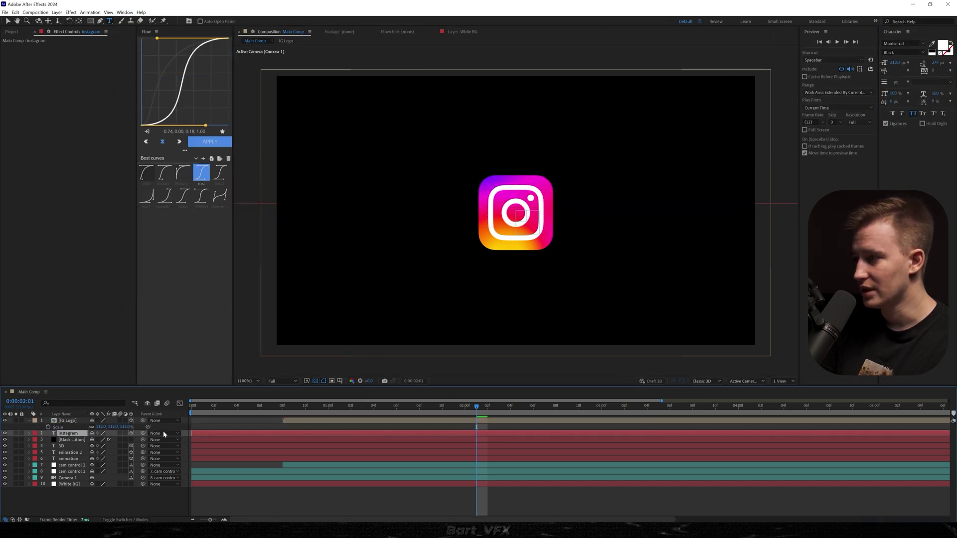
{"action": "key", "text": "p"}
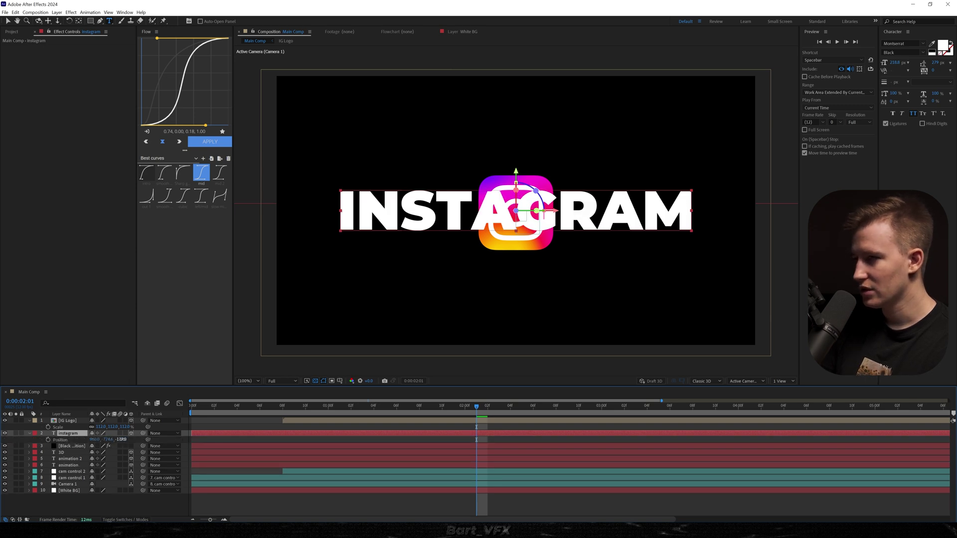
{"action": "left_click_drag", "start_coordinate": [122, 440], "coordinate": [335, 434]}
{"action": "key", "text": "s"}
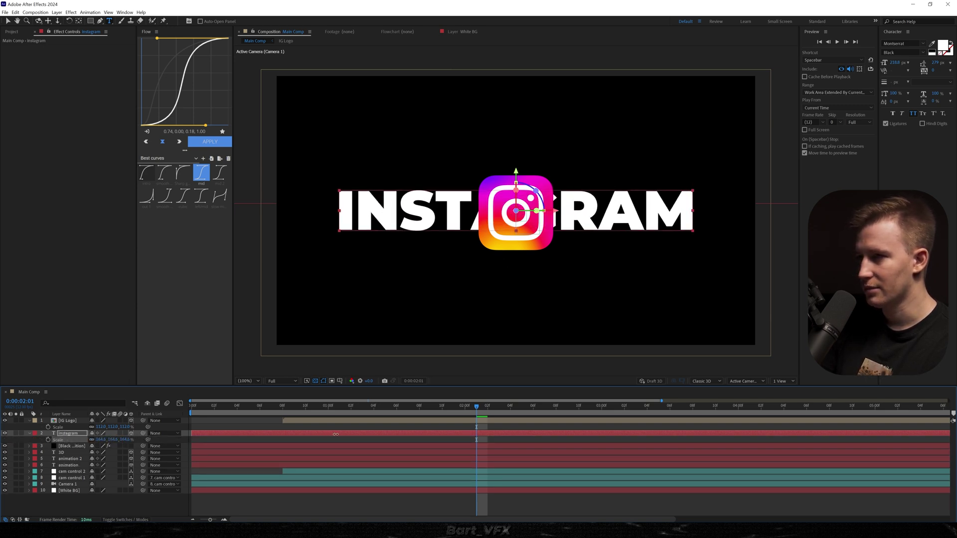
- Start the instagram layer at 0:00:00:08, matching the IG Logo layer, and preview the camera rise
{"action": "key", "text": "j"}
{"action": "left_click", "coordinate": [287, 421]}
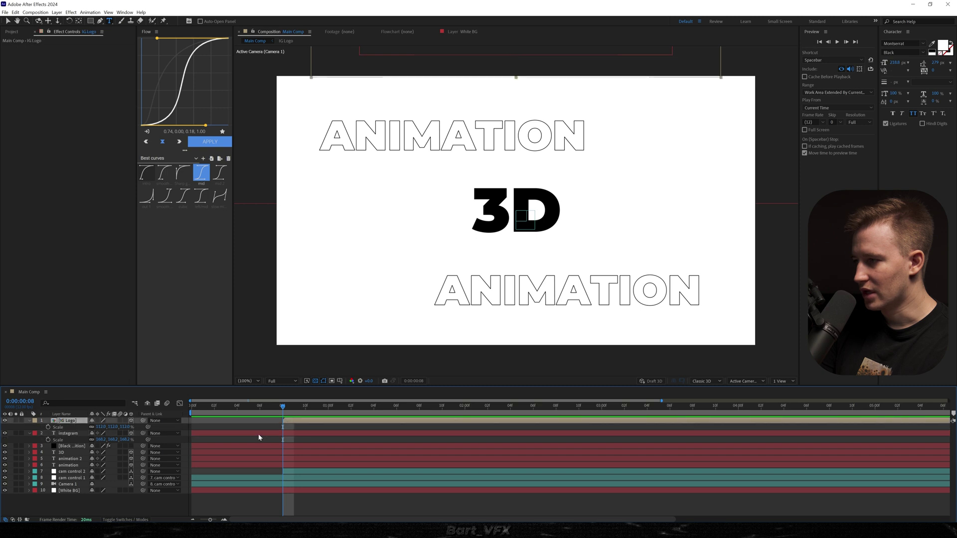
{"action": "left_click", "coordinate": [284, 434]}
{"action": "key", "text": "space"}
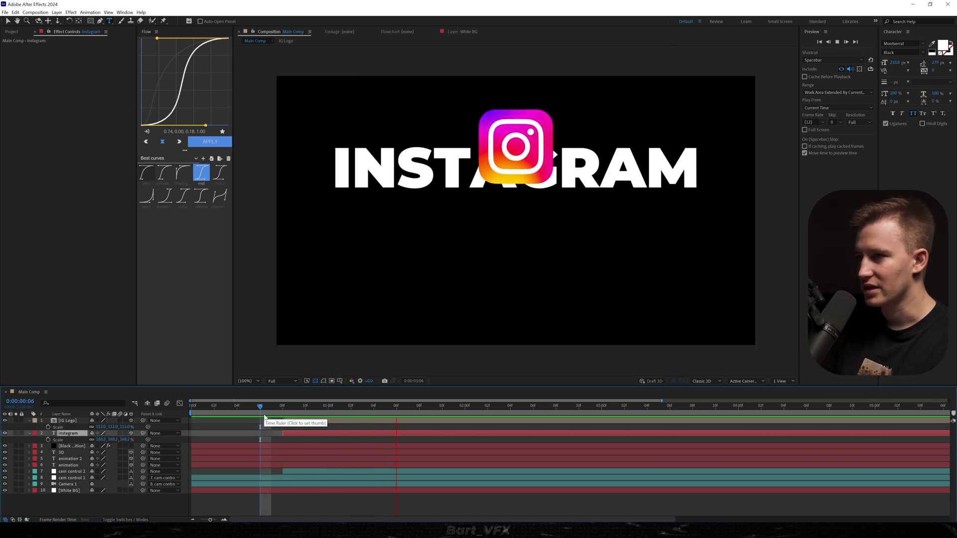
{"action": "key", "text": "space"}
{"action": "mouse_move", "coordinate": [356, 406]}
{"action": "left_mouse_down"}
{"action": "mouse_move", "coordinate": [323, 405]}
{"action": "mouse_move", "coordinate": [352, 406]}
{"action": "left_mouse_up"}
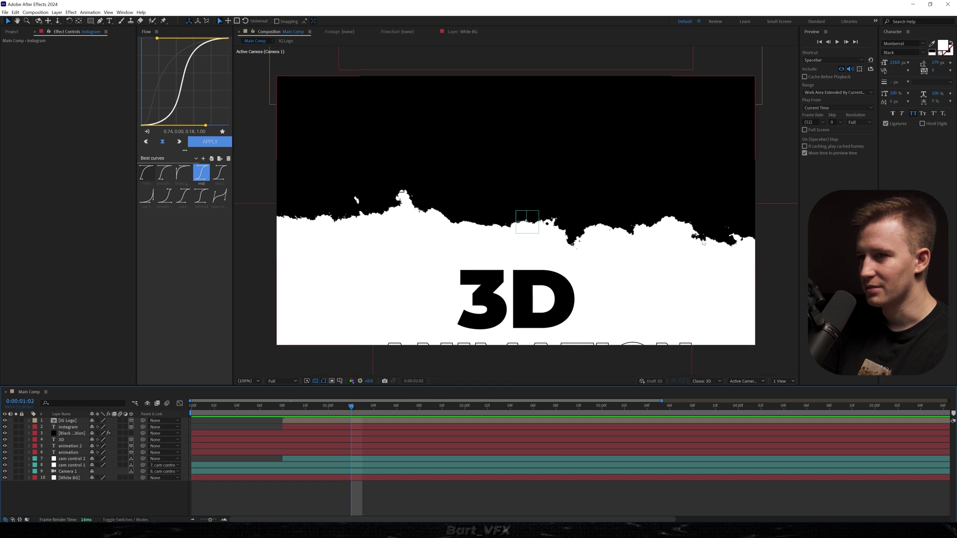
{"action": "key", "text": "space"}
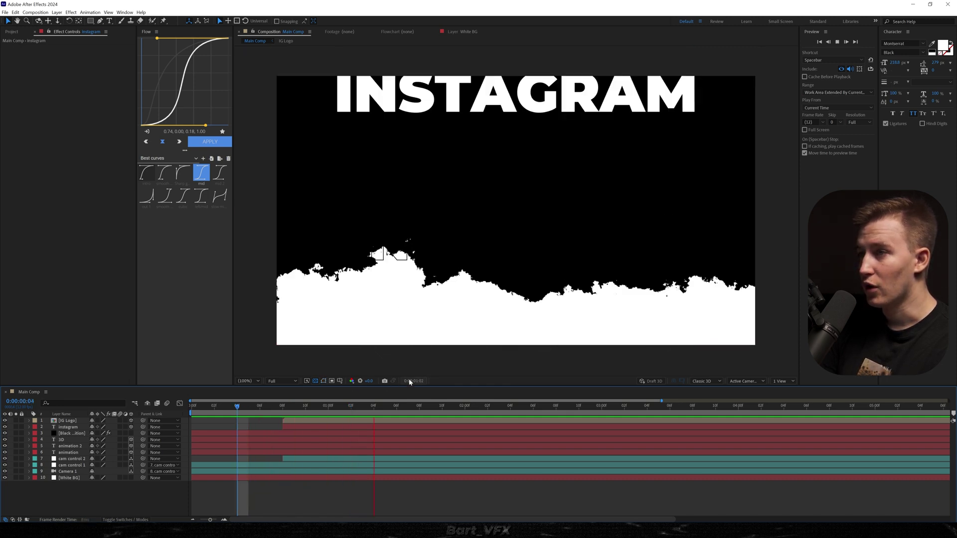
{"action": "left_click", "coordinate": [70, 471]}
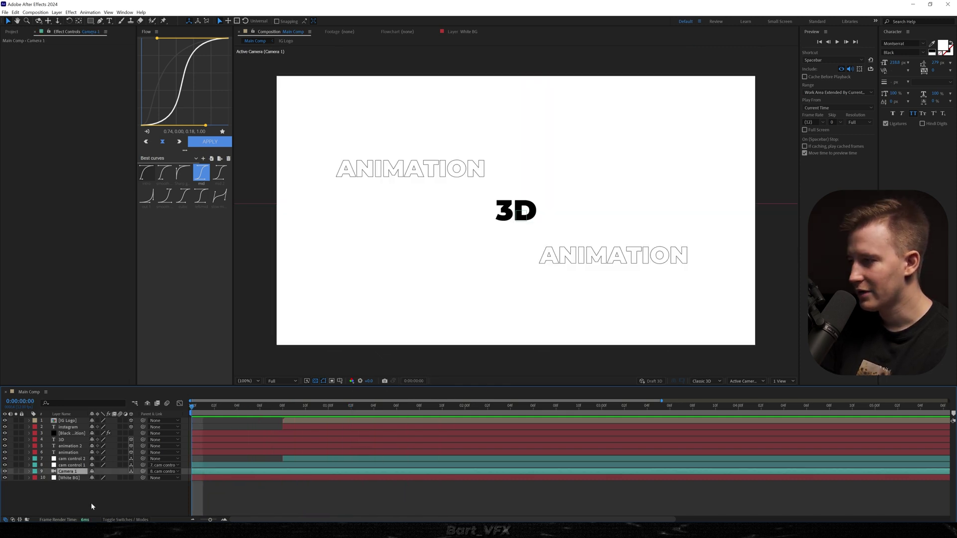
{"action": "double_click", "coordinate": [65, 473]}
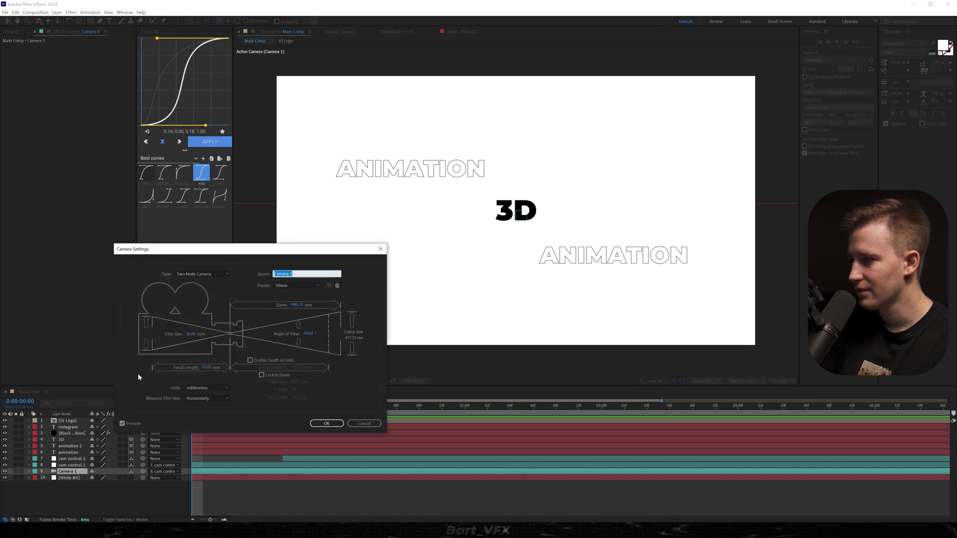
{"action": "left_click", "coordinate": [326, 424]}
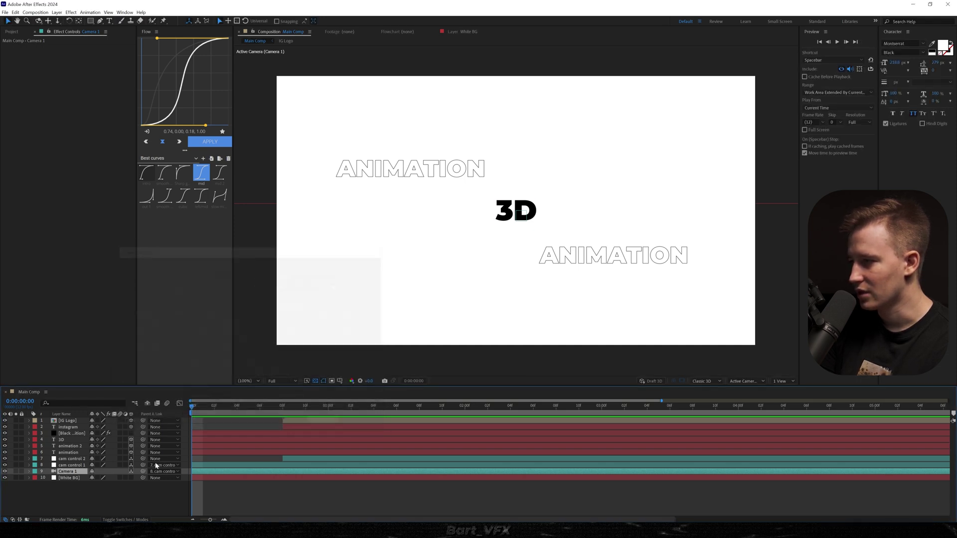
- Add the expression wiggle(2,20) to Camera 1's point of interest and preview the shake
{"action": "left_click", "coordinate": [29, 472]}
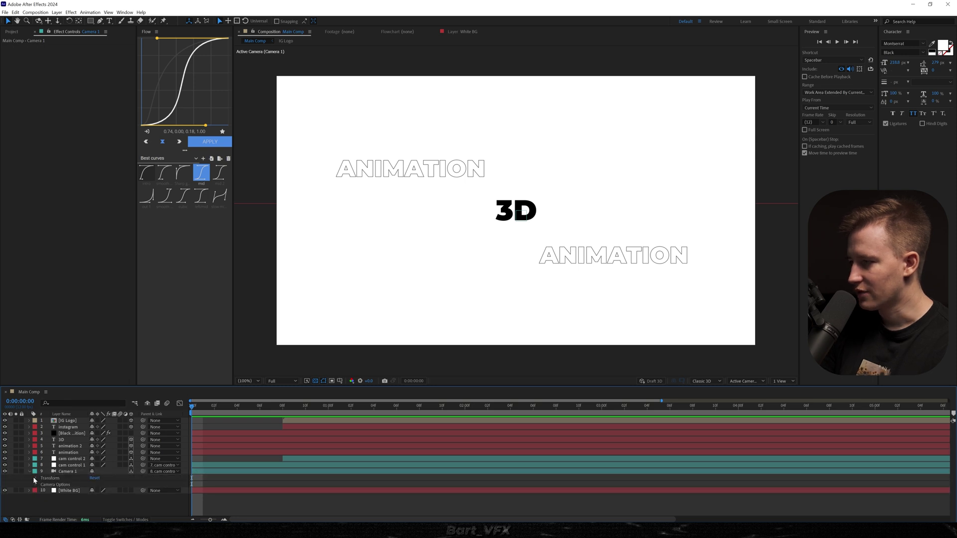
{"action": "left_click", "coordinate": [35, 480]}
{"action": "left_click", "coordinate": [48, 484], "text": "alt"}
{"action": "type", "text": "wig"}
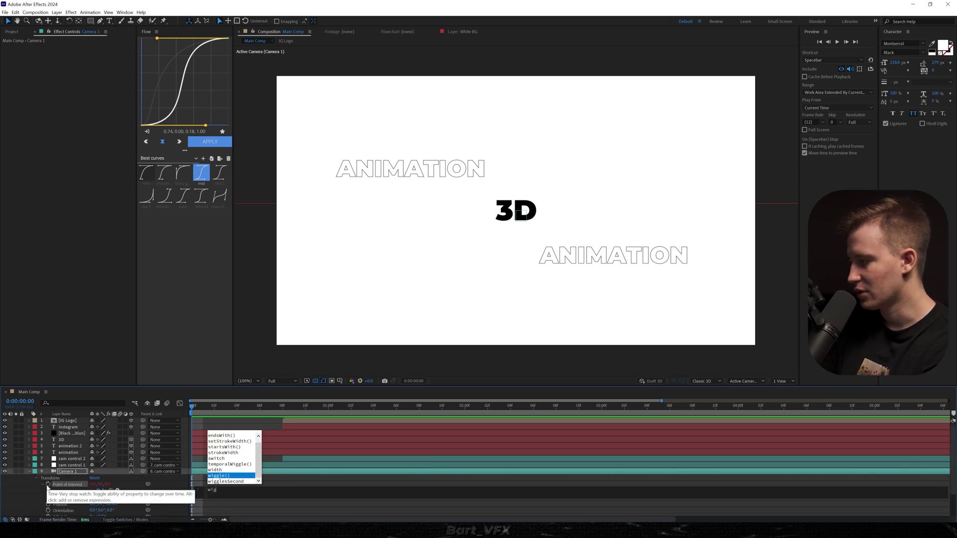
{"action": "key", "text": "Return"}
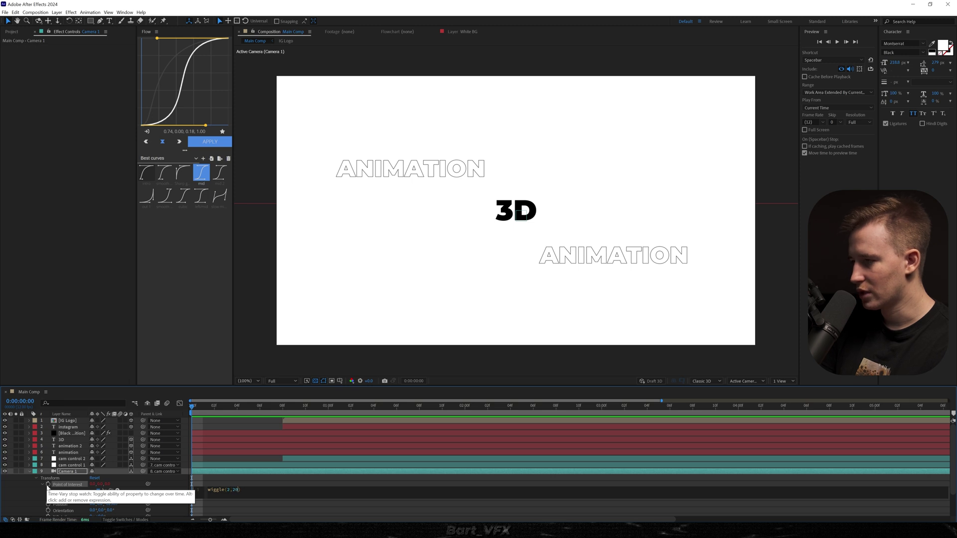
{"action": "left_click", "coordinate": [258, 483]}
{"action": "key", "text": "space"}
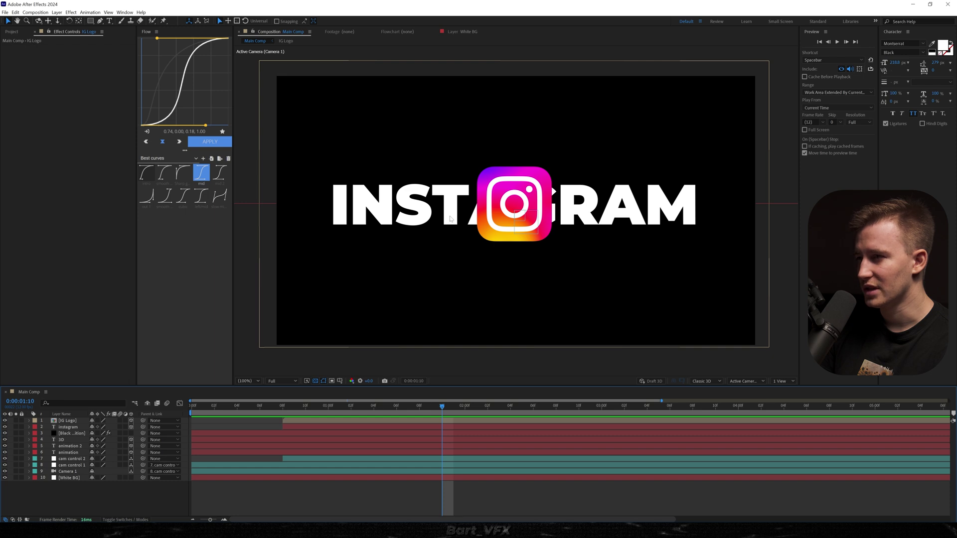
- Apply a Drop Shadow effect to the IG Logo layer with 100% opacity, distance 0 and softness 123
{"action": "left_click", "coordinate": [62, 421]}
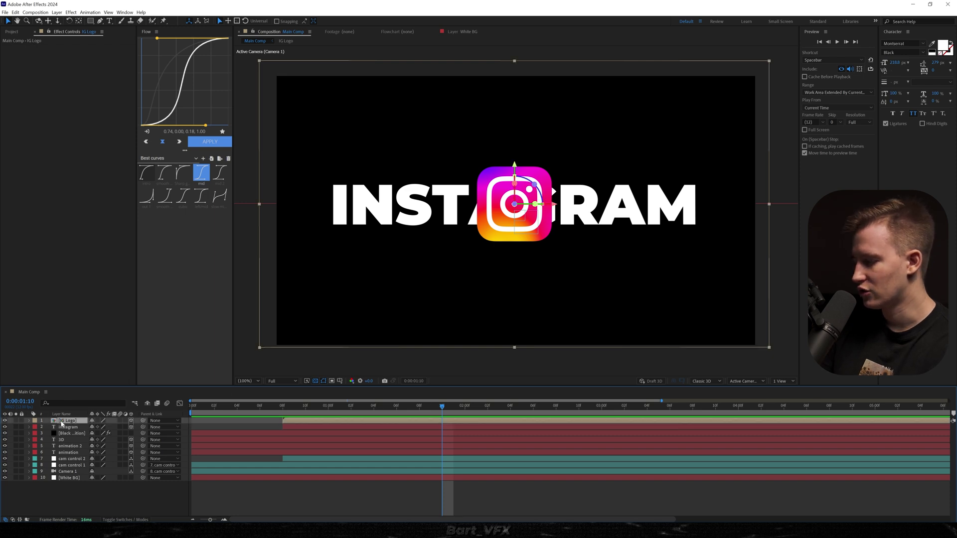
{"action": "key", "text": "ctrl+space"}
{"action": "type", "text": "drop"}
{"action": "key", "text": "Return"}
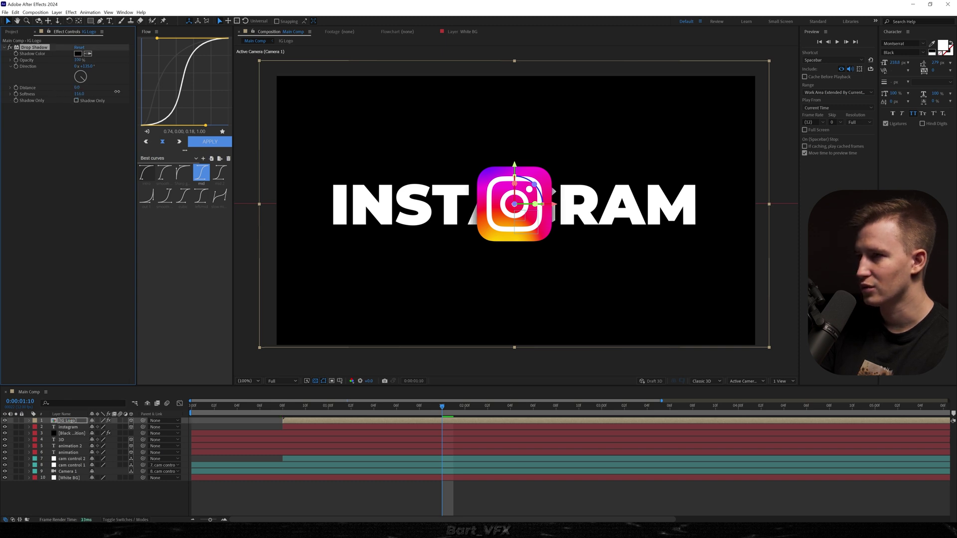
{"action": "key", "text": "period"}
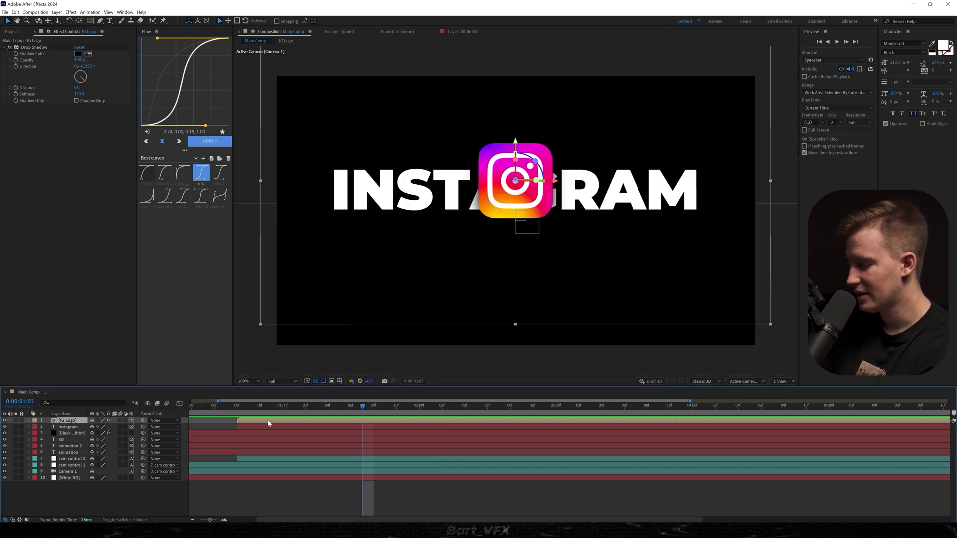
- Apply the Shine effect to the IG Logo layer
{"action": "key", "text": "ctrl+space"}
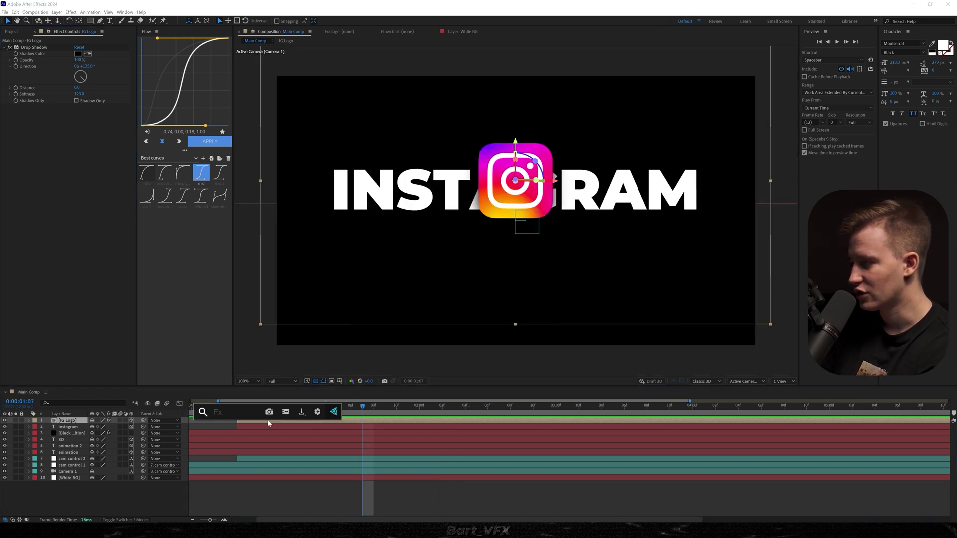
{"action": "type", "text": "shine"}
{"action": "key", "text": "Return"}
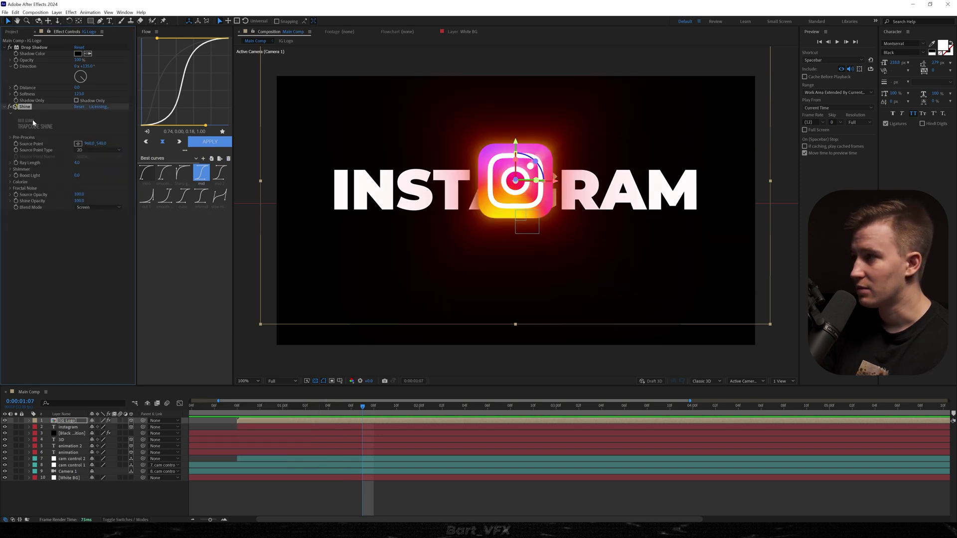
{"action": "left_click", "coordinate": [35, 276]}
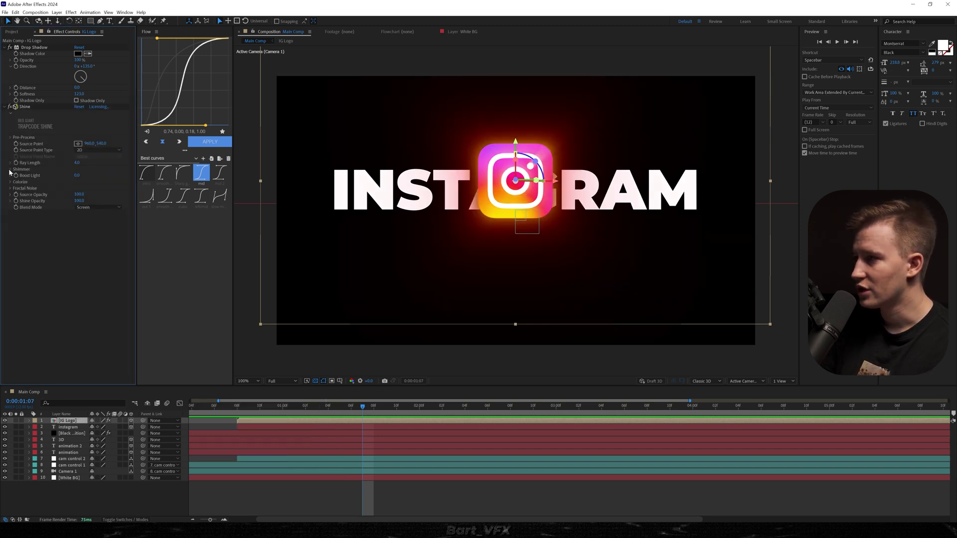
- Raise the Shine effect's shimmer amount, set its detail to 34.7, and preview the light rays
{"action": "left_click", "coordinate": [9, 169]}
{"action": "left_click_drag", "start_coordinate": [76, 177], "coordinate": [112, 166]}
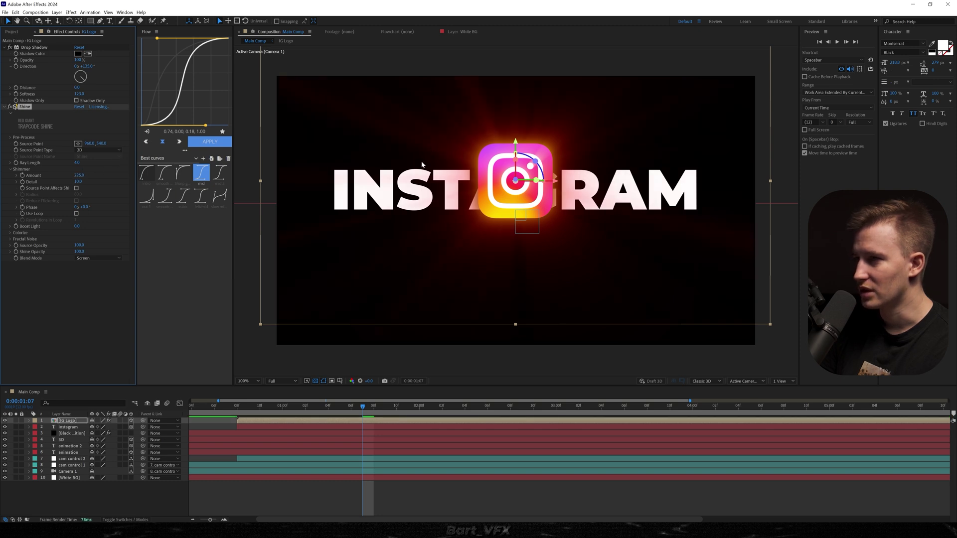
{"action": "left_click_drag", "start_coordinate": [78, 181], "coordinate": [116, 180]}
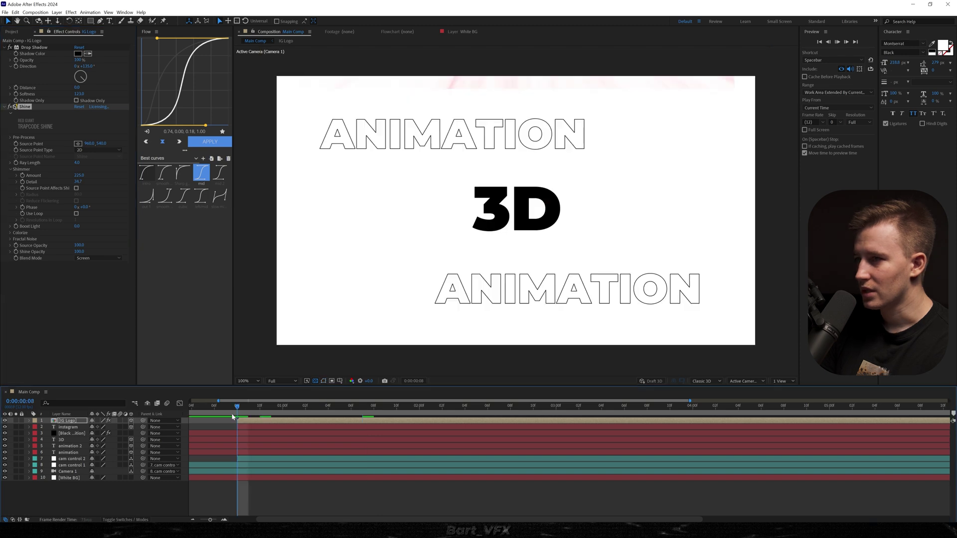
{"action": "key", "text": "space"}
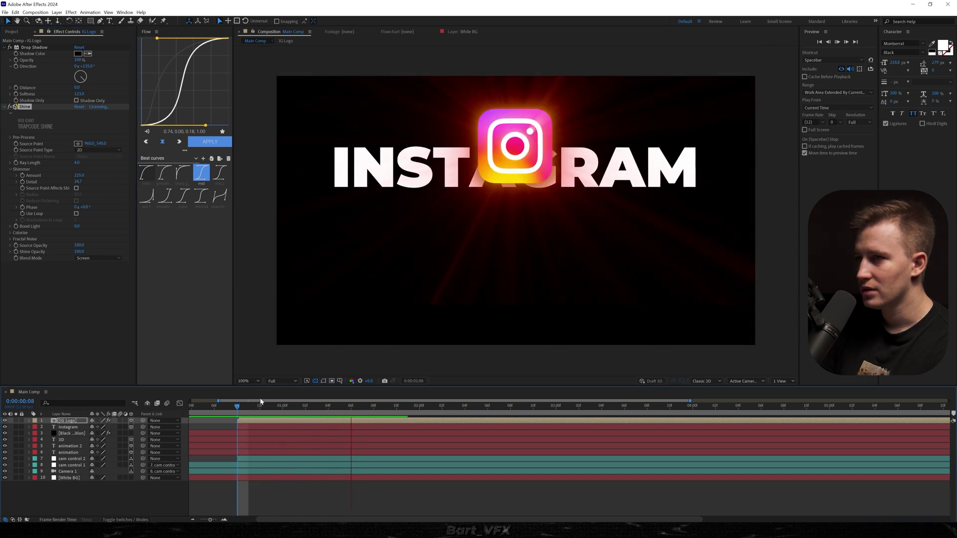
{"action": "left_click", "coordinate": [363, 401]}
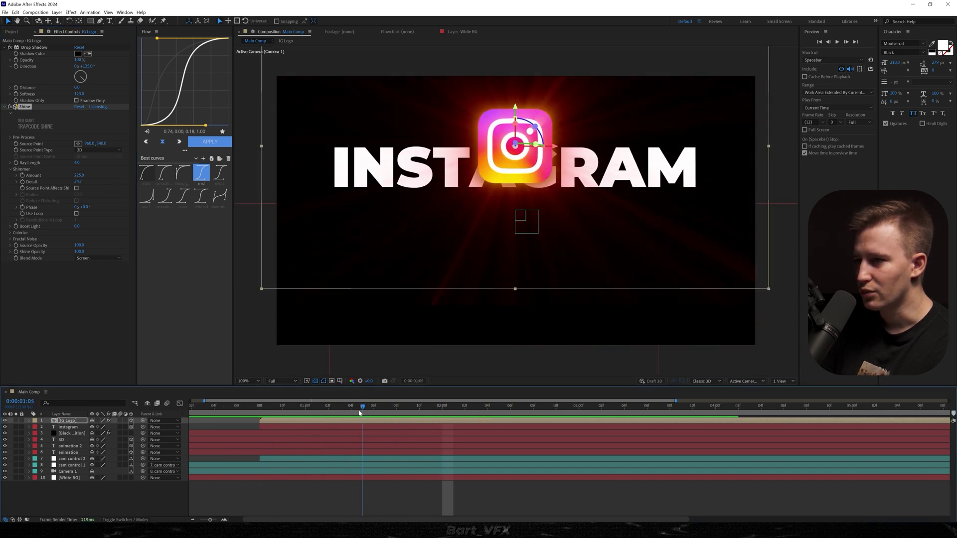
- Add a full-layer rectangular mask to the IG Logo layer with feathered edges and negative expansion, and preview the softened rays
{"action": "left_click", "coordinate": [114, 66]}
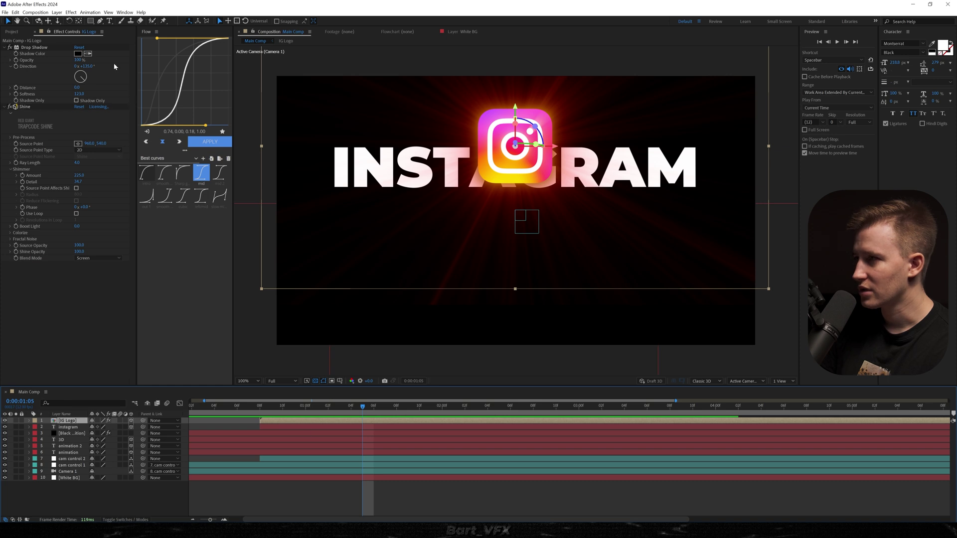
{"action": "double_click", "coordinate": [89, 22]}
{"action": "key", "text": "u"}
{"action": "key", "text": "m"}
{"action": "key", "text": "m"}
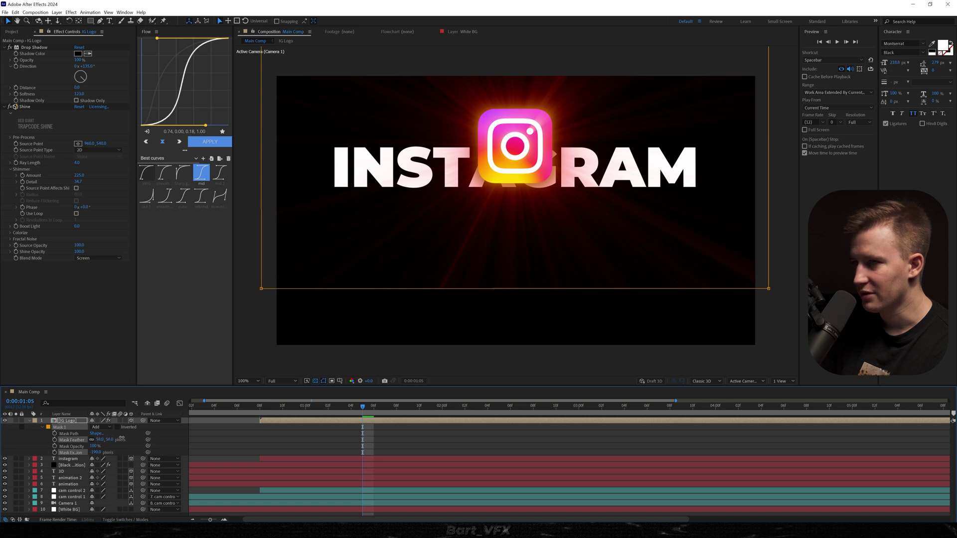
{"action": "key", "text": "Home"}
{"action": "key", "text": "space"}
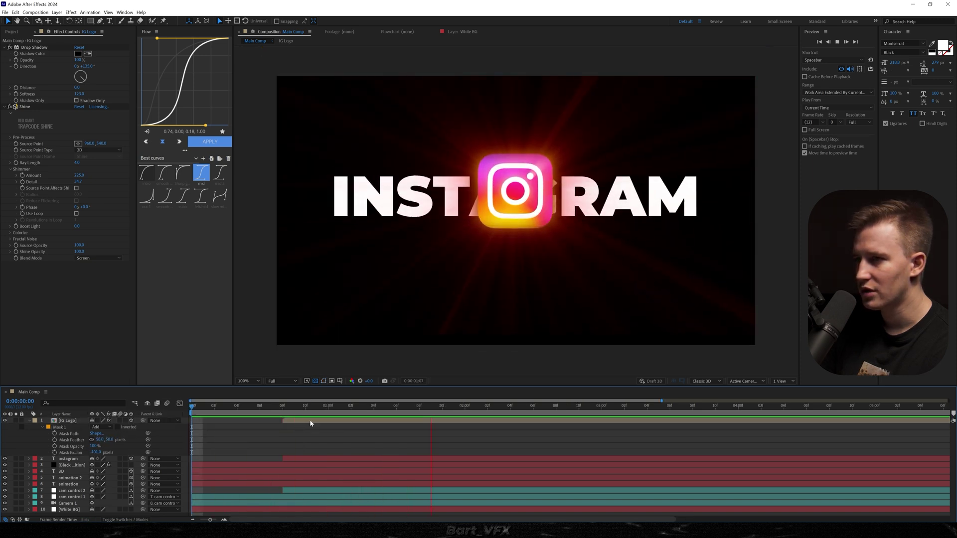
{"action": "key", "text": "u"}
{"action": "key", "text": "space"}
- Give the instagram title a Deep Glow effect with an exposure of 0.1
{"action": "left_click", "coordinate": [70, 427]}
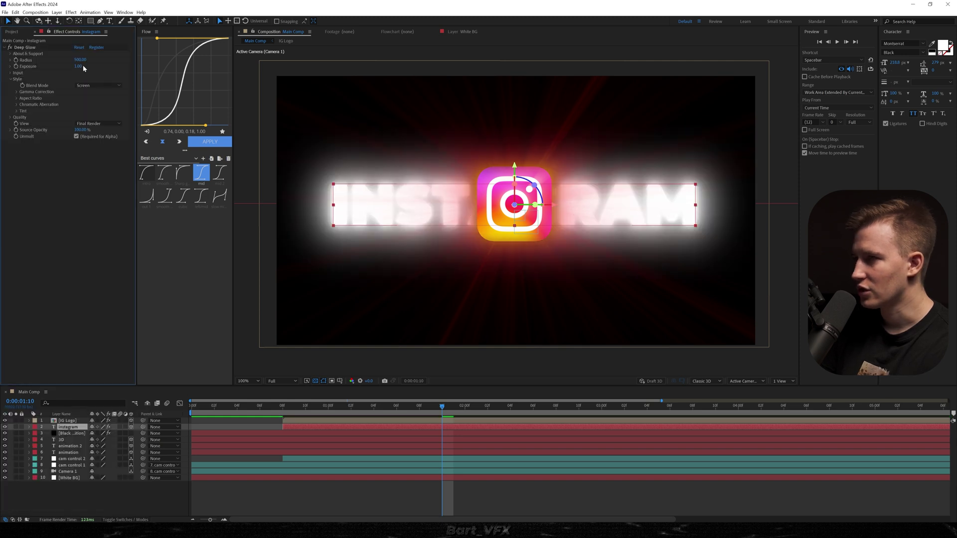
{"action": "left_click", "coordinate": [78, 66]}
{"action": "type", "text": "0.1"}
{"action": "key", "text": "Return"}
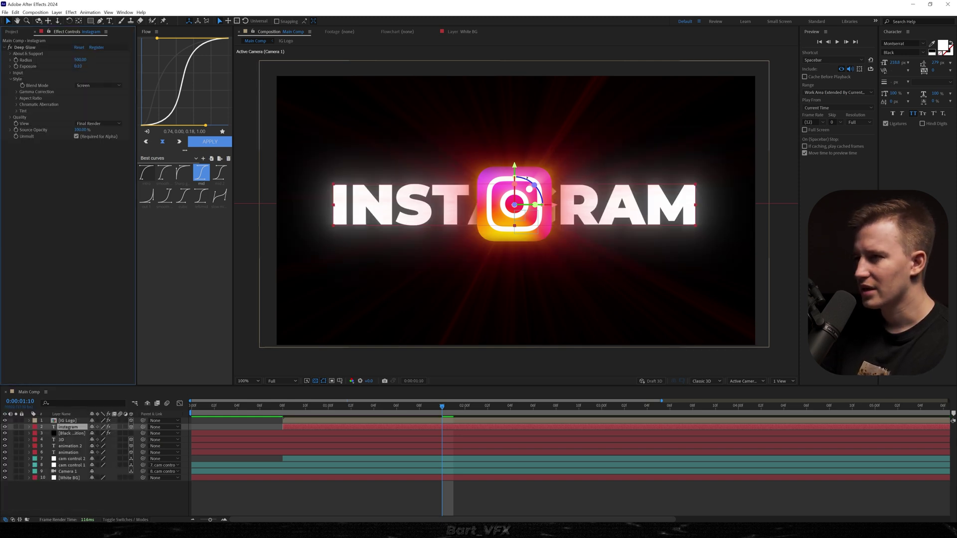
- Apply a Curves effect to the IG Logo layer and pull the RGB curve down in the shadows to increase contrast
{"action": "left_click", "coordinate": [72, 421]}
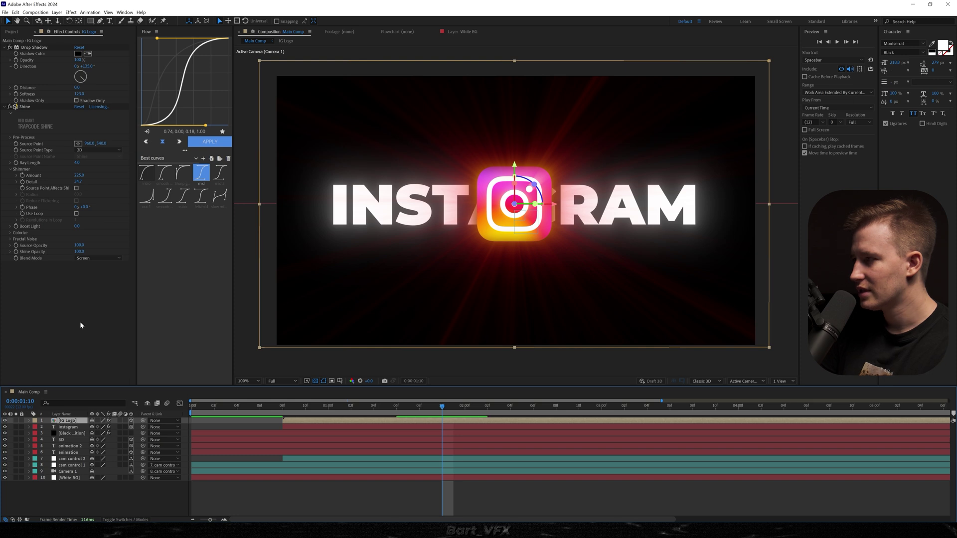
{"action": "key", "text": "ctrl+space"}
{"action": "type", "text": "cur"}
{"action": "key", "text": "Return"}
{"action": "left_click_drag", "start_coordinate": [32, 343], "coordinate": [40, 351]}
{"action": "left_click", "coordinate": [10, 205]}
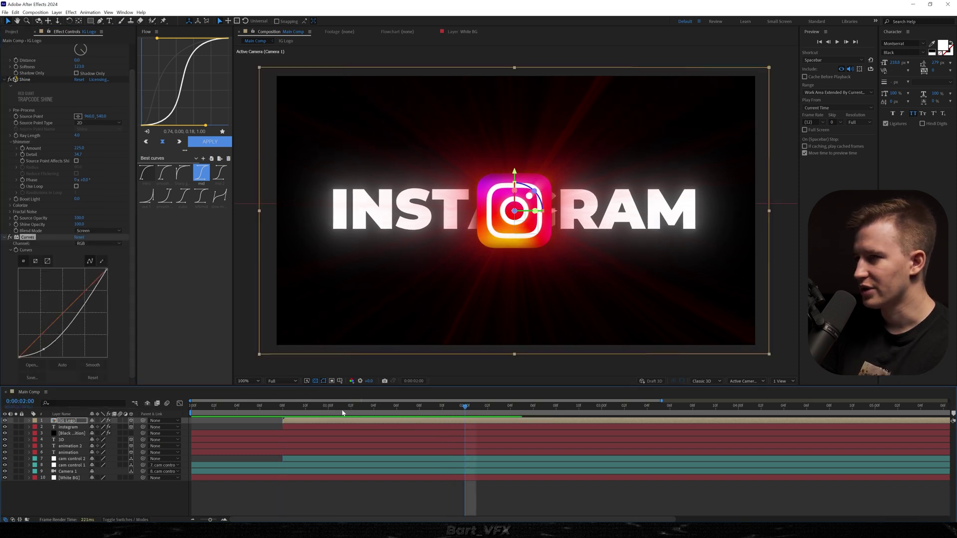
- Try the Romance, IR Vision and Blacklight colour presets on the IG Logo's Shine effect
{"action": "left_click", "coordinate": [100, 211]}
{"action": "left_click", "coordinate": [94, 315]}
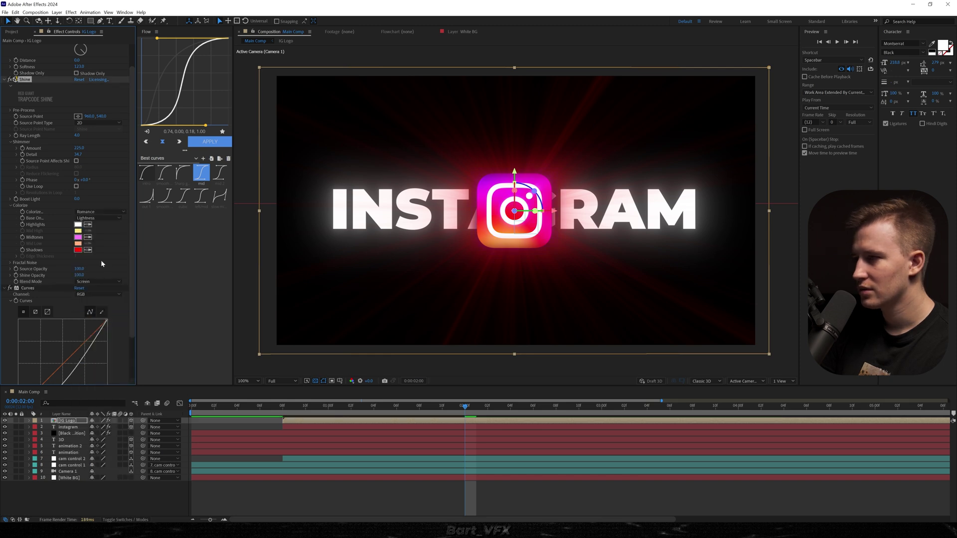
{"action": "left_click", "coordinate": [89, 214]}
{"action": "left_click", "coordinate": [102, 359]}
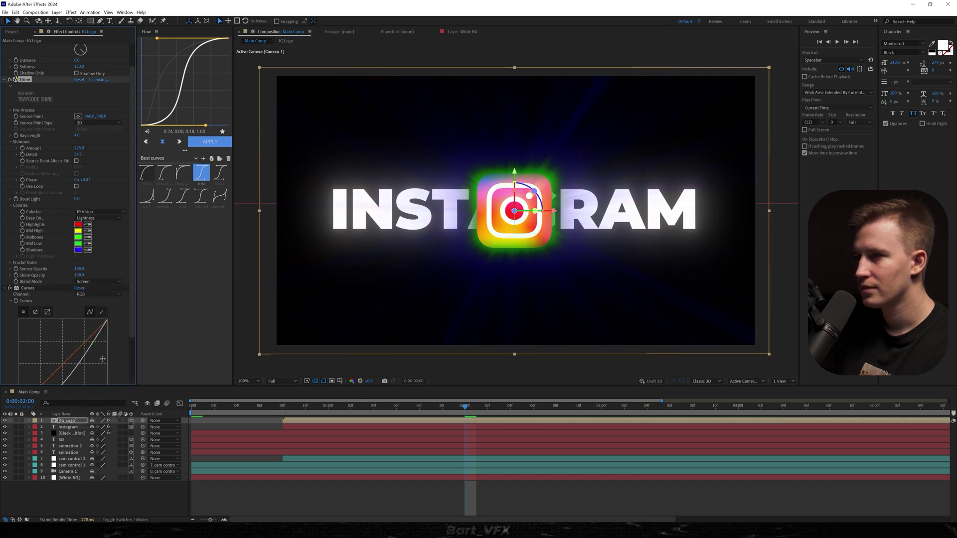
{"action": "key", "text": "ctrl+z"}
{"action": "left_click", "coordinate": [87, 213]}
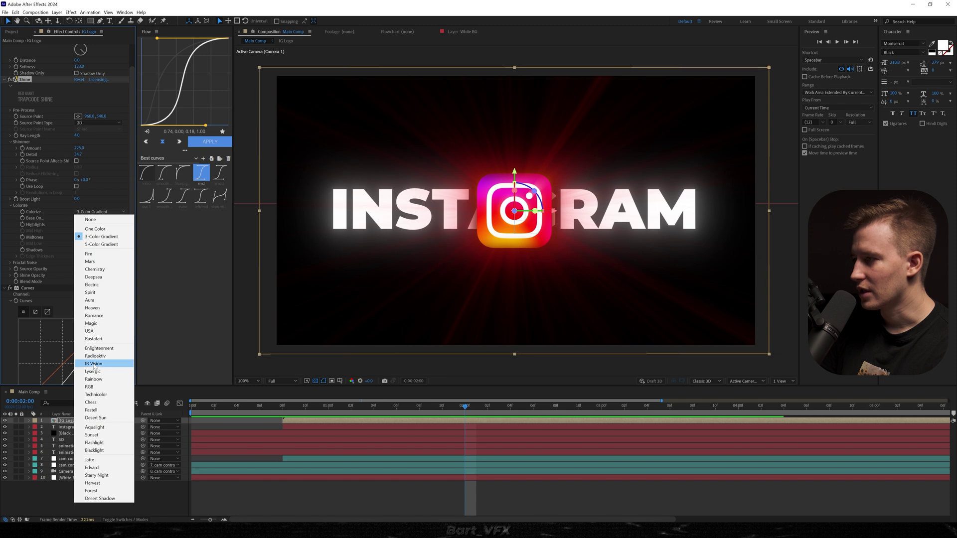
{"action": "left_click", "coordinate": [110, 433]}
{"action": "key", "text": "ctrl+z"}
{"action": "left_click", "coordinate": [99, 211]}
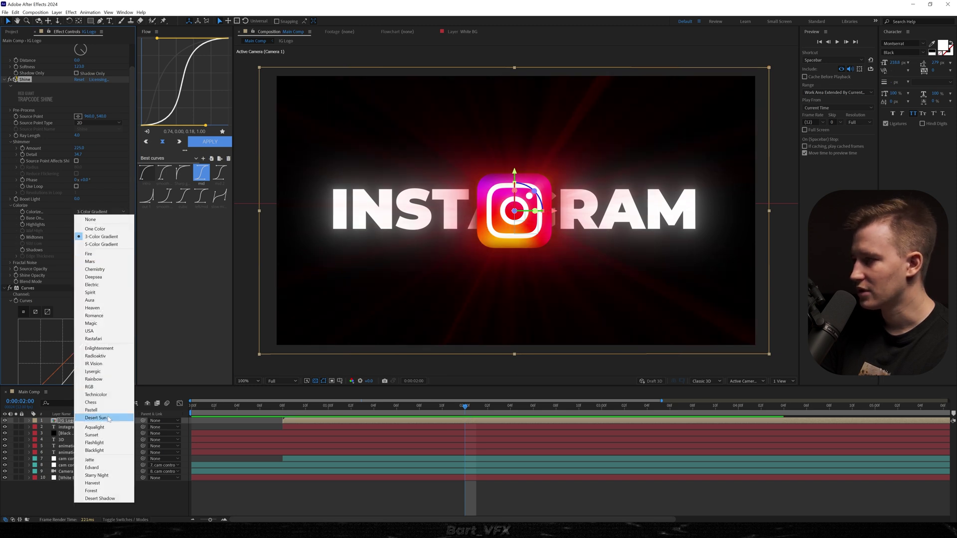
{"action": "left_click", "coordinate": [92, 452]}
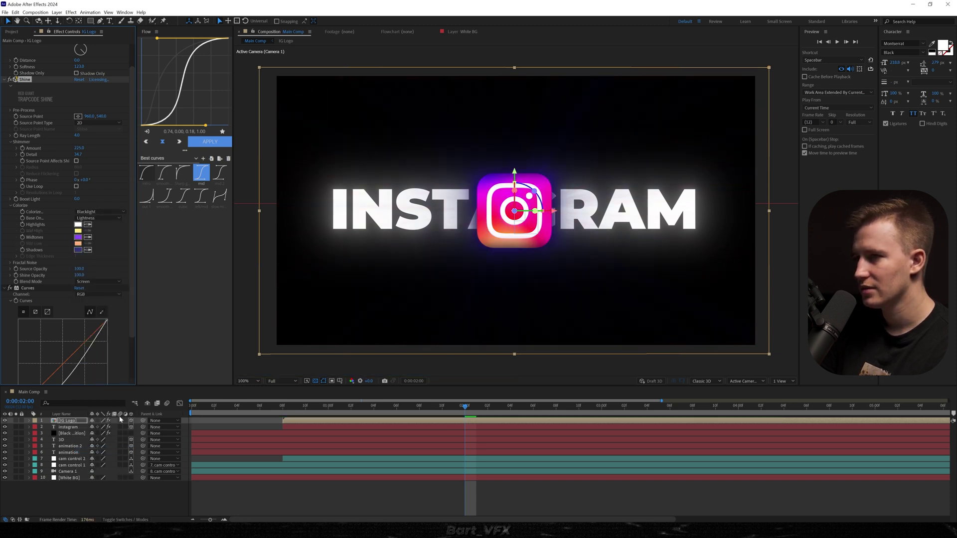
- Set the Shine effect's Colorize to None on the IG Logo and preview the rays from frame 7
{"action": "key", "text": "ctrl+z"}
{"action": "key", "text": "ctrl+z"}
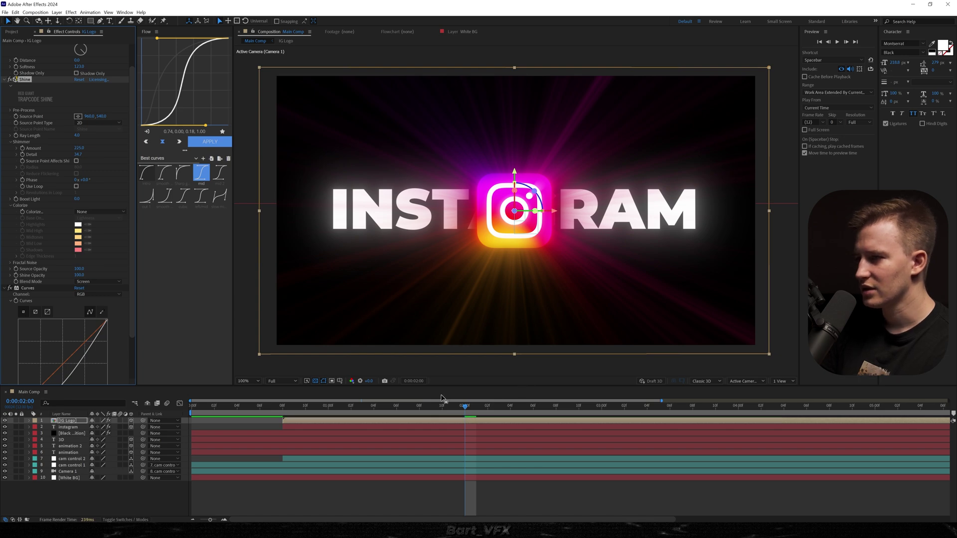
{"action": "left_click", "coordinate": [272, 405]}
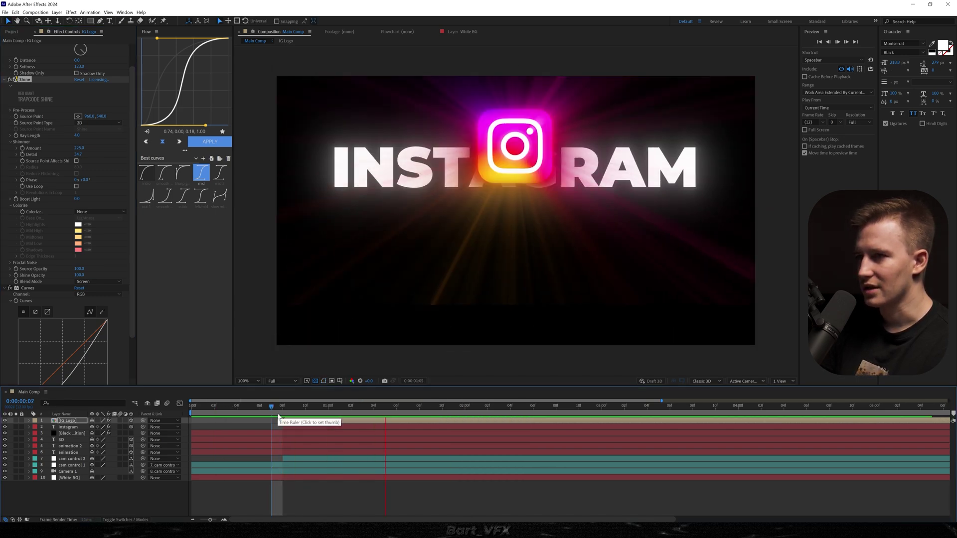
{"action": "key", "text": "space"}
{"action": "key", "text": "space"}
{"action": "left_click", "coordinate": [251, 485]}
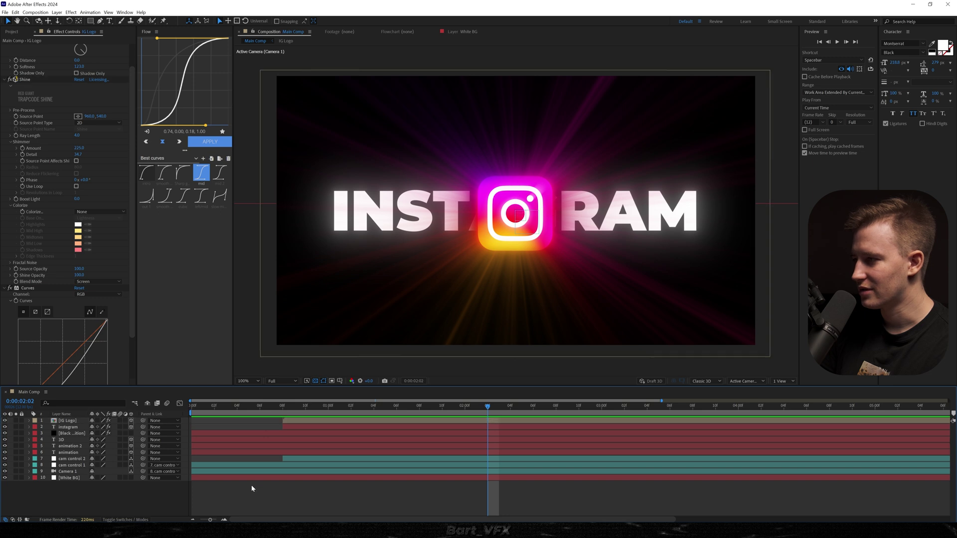
- Add an adjustment layer on top of all layers, apply the CC Vignette effect to it, and preview
{"action": "key", "text": "Home"}
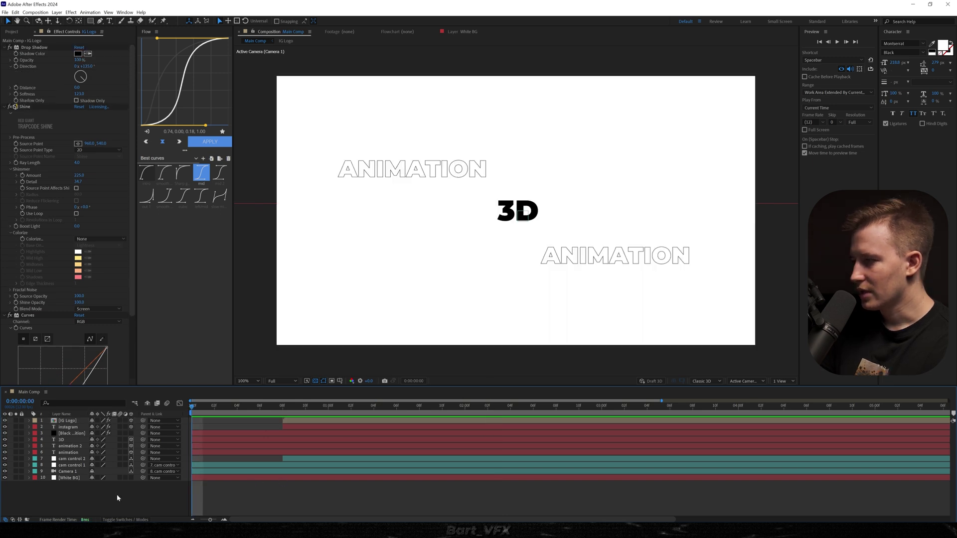
{"action": "right_click", "coordinate": [117, 495]}
{"action": "mouse_move", "coordinate": [150, 414]}
{"action": "left_click", "coordinate": [255, 473]}
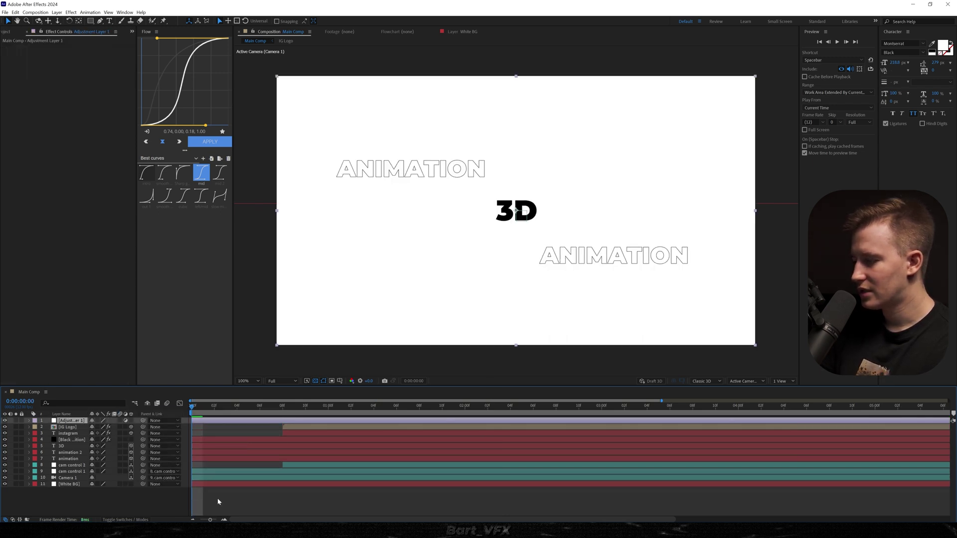
{"action": "key", "text": "ctrl+space"}
{"action": "type", "text": "vign"}
{"action": "key", "text": "Return"}
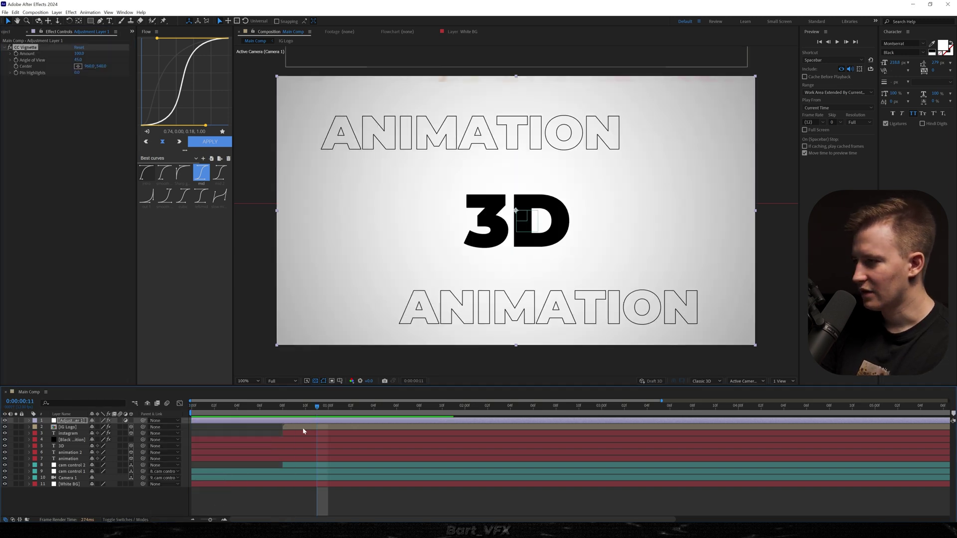
- Move the IG Logo's opacity keyframes to 0:00:01:01 and 0:00:01:03 and preview the fade-in
{"action": "left_click", "coordinate": [303, 427]}
{"action": "key", "text": "alt+shift+t"}
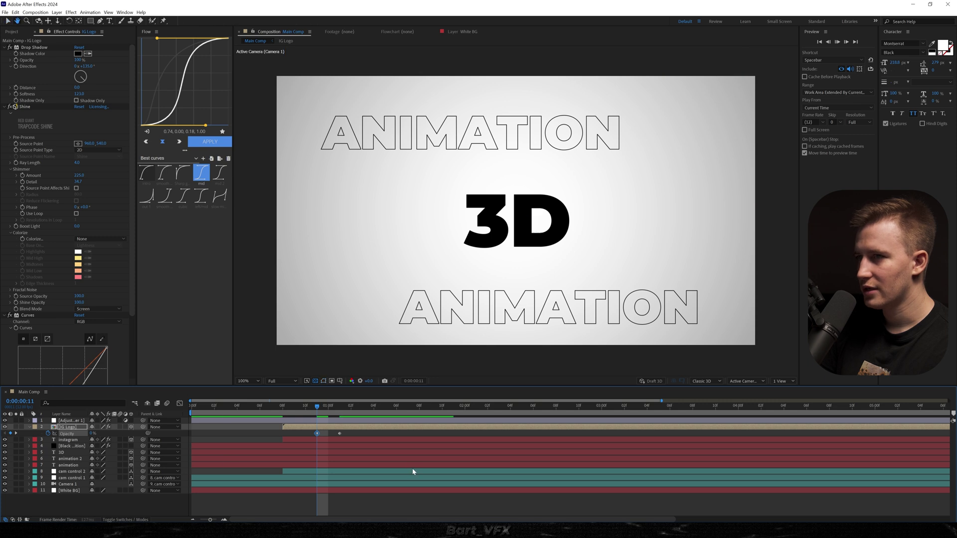
{"action": "left_click_drag", "start_coordinate": [339, 433], "coordinate": [363, 434]}
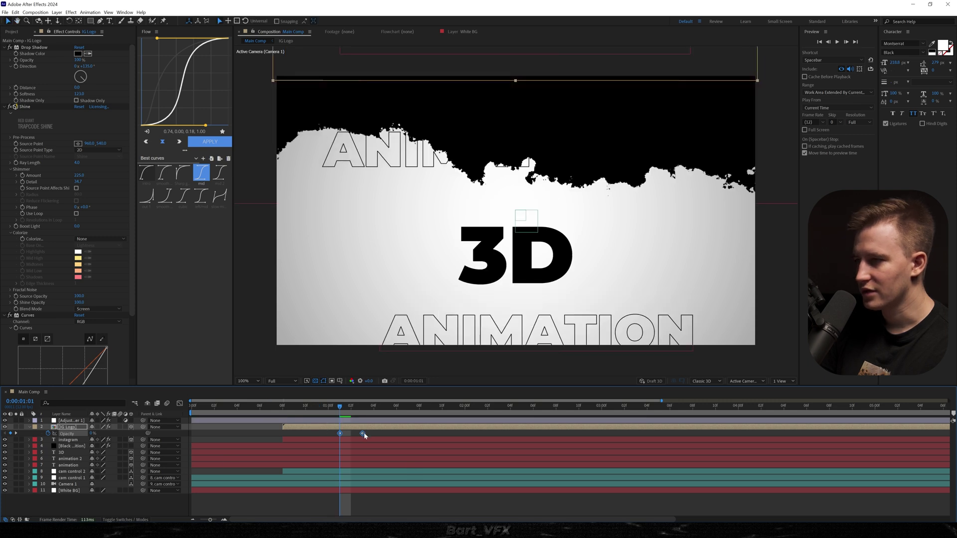
{"action": "key", "text": "space"}
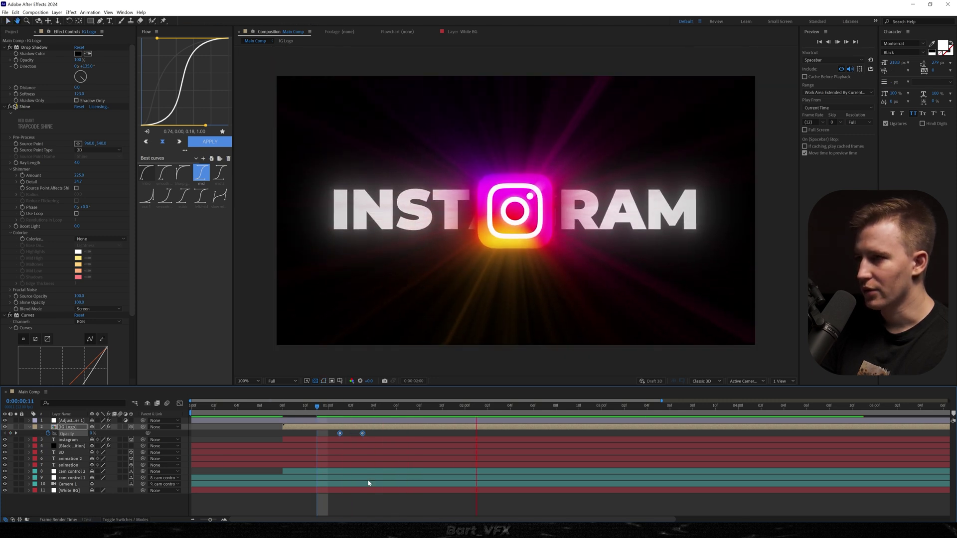
{"action": "key", "text": "space"}
{"action": "left_click", "coordinate": [318, 502]}
{"action": "key", "text": "u"}
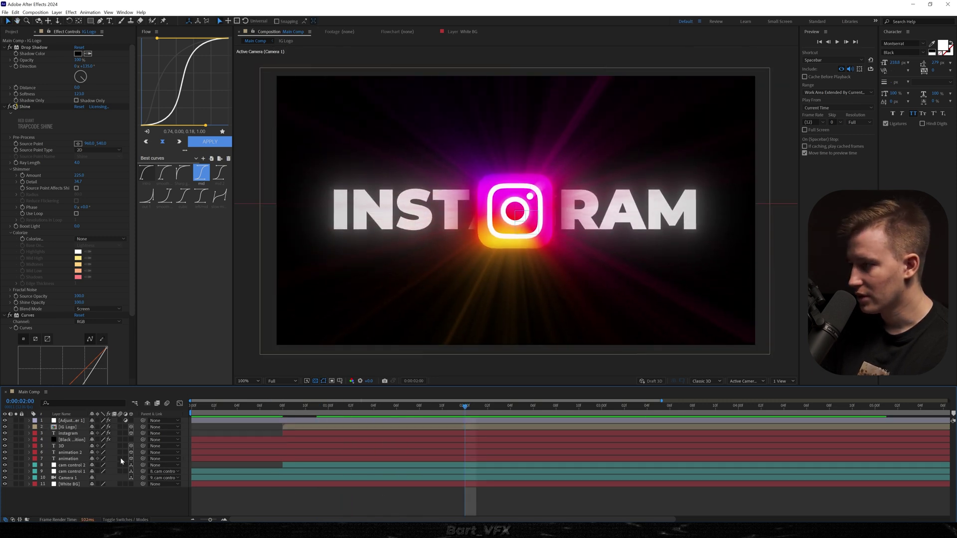
- Enable motion blur for the composition and the 3D, both animation, instagram and IG Logo layers, and preview
{"action": "left_click_drag", "start_coordinate": [121, 458], "coordinate": [120, 446]}
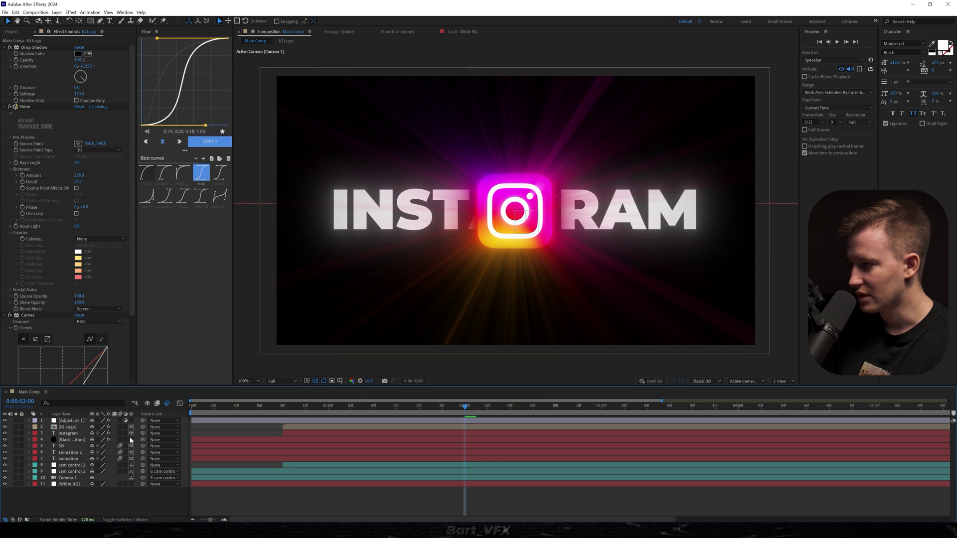
{"action": "left_click_drag", "start_coordinate": [121, 434], "coordinate": [120, 427]}
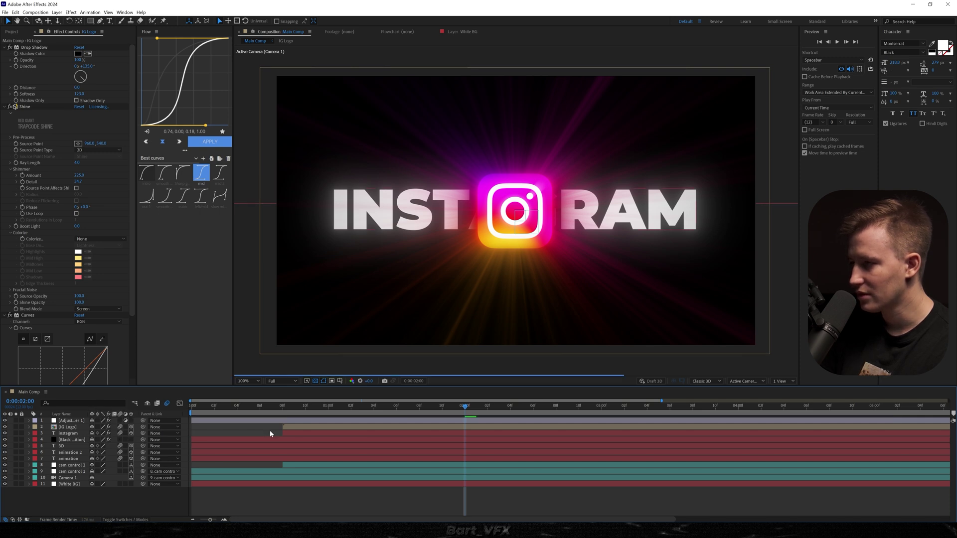
{"action": "key", "text": "space"}
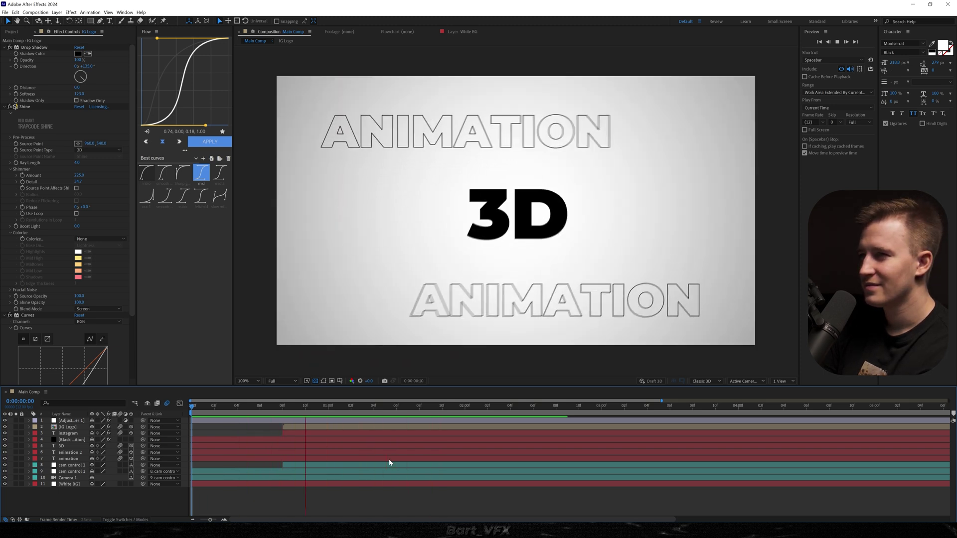
{"action": "key", "text": "space"}
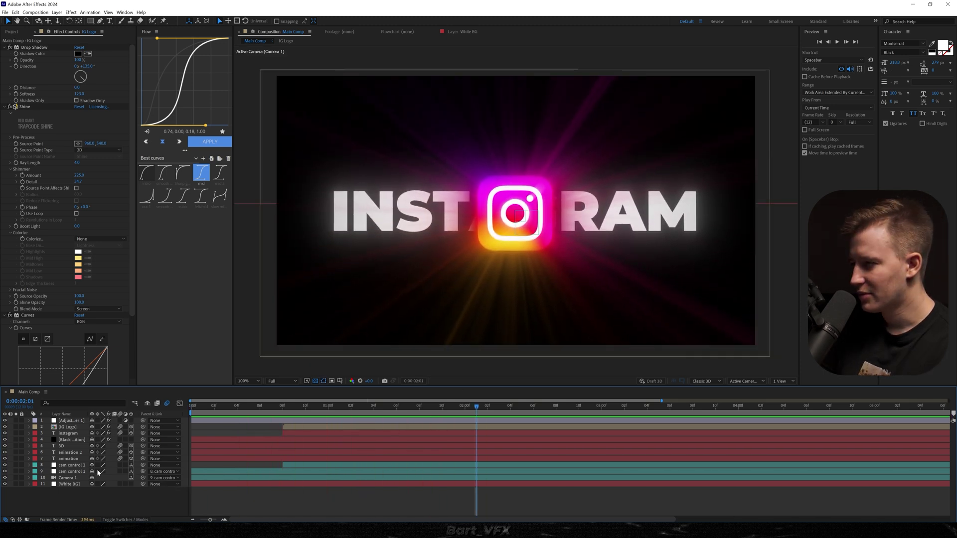
- Duplicate the cam control 2 null as cam control 3 and parent cam control 2 to the copy
{"action": "left_click", "coordinate": [98, 467]}
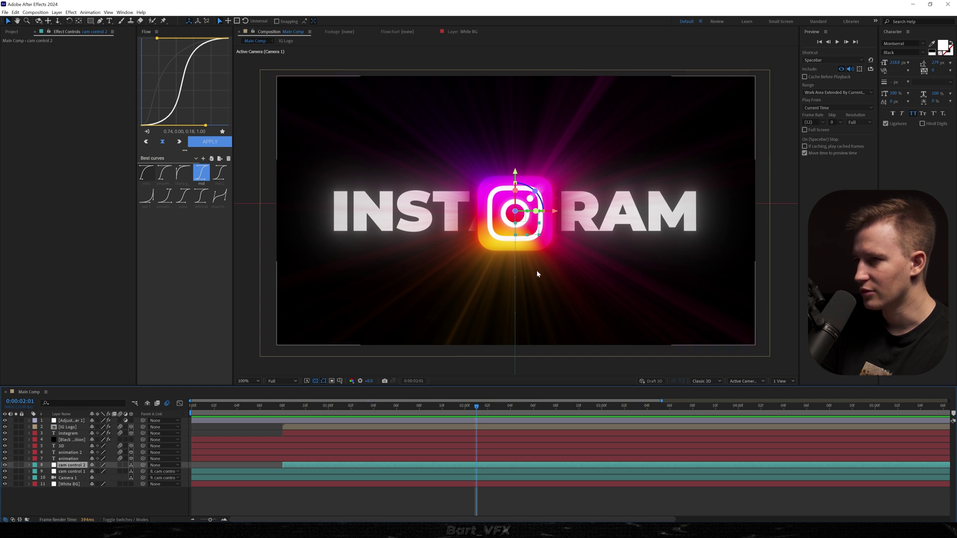
{"action": "key", "text": "ctrl+d"}
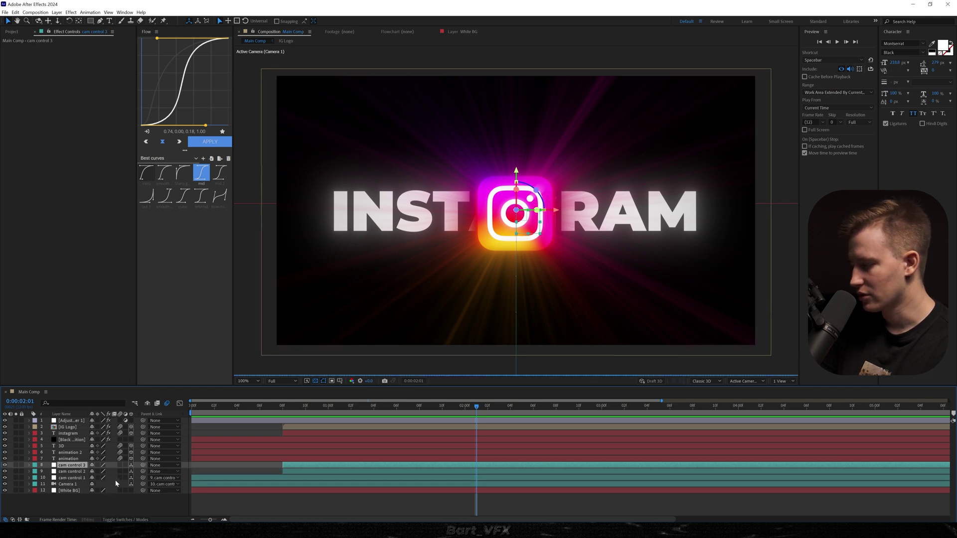
{"action": "key", "text": "p"}
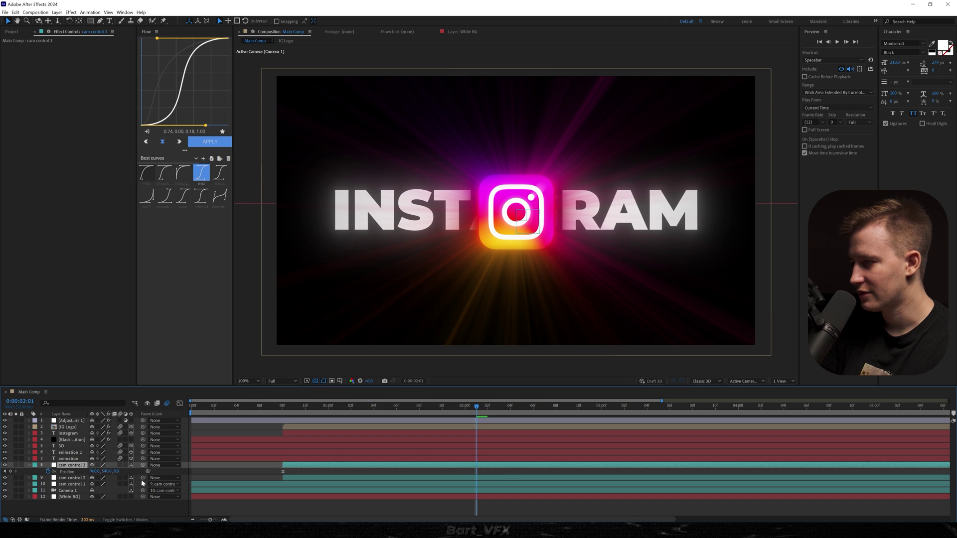
{"action": "left_click", "coordinate": [130, 481]}
{"action": "left_click_drag", "start_coordinate": [80, 468], "coordinate": [80, 467]}
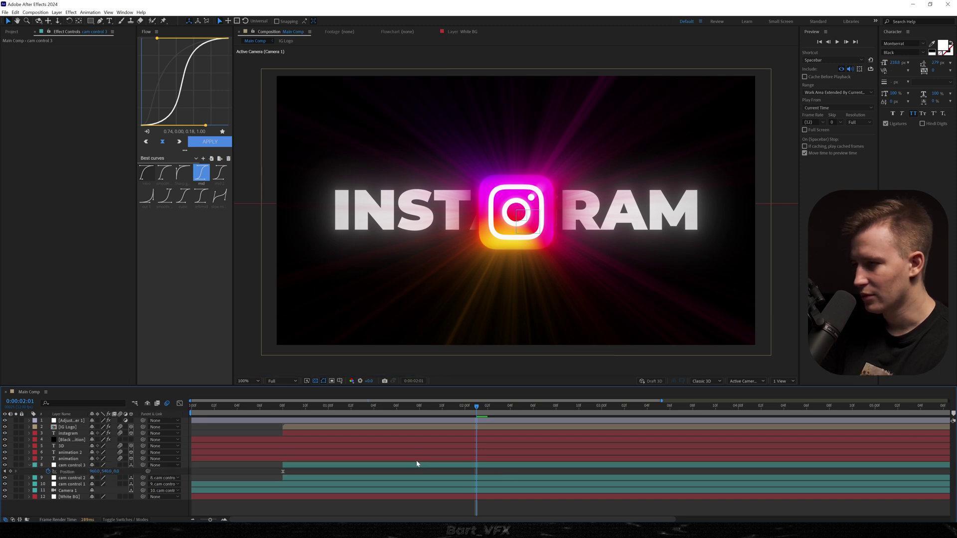
- Shift the cam control 3 layer to start at 0:00:01:04 and check the camera move
{"action": "left_click_drag", "start_coordinate": [424, 465], "coordinate": [494, 464]}
{"action": "left_click_drag", "start_coordinate": [490, 410], "coordinate": [601, 410]}
{"action": "left_click_drag", "start_coordinate": [117, 471], "coordinate": [211, 457]}
- Keyframe the IG Logo's Z Rotation from -51° at 0:00:01:02 to 0° at 0:00:02:01 with a 0.20, 0.00, 0.00, 1.00 ease, and preview
{"action": "left_click_drag", "start_coordinate": [368, 406], "coordinate": [419, 403]}
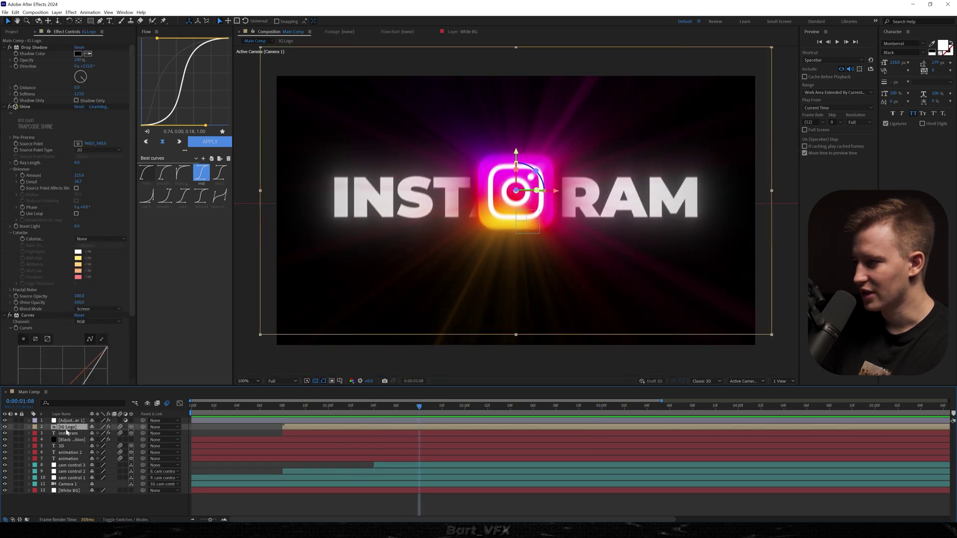
{"action": "key", "text": "r"}
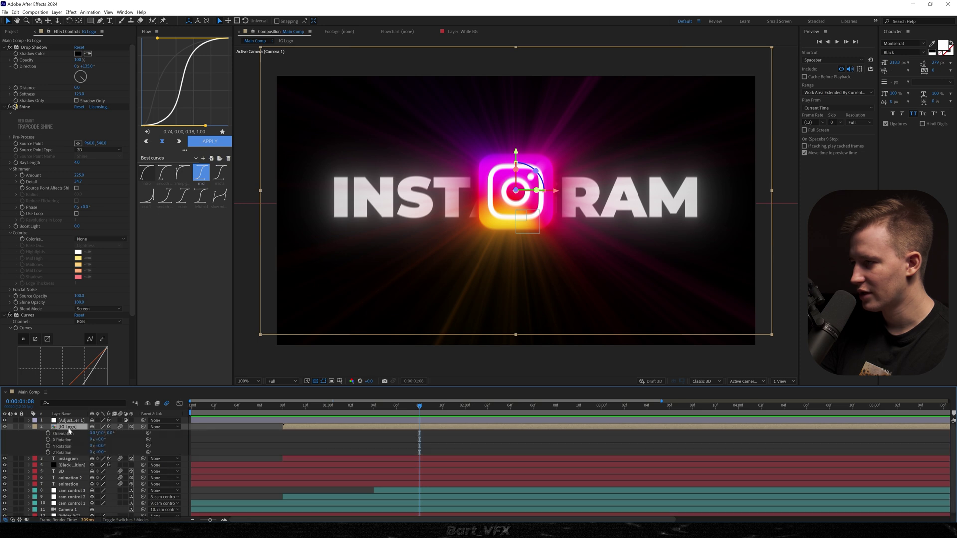
{"action": "left_click", "coordinate": [351, 408]}
{"action": "left_click_drag", "start_coordinate": [101, 452], "coordinate": [83, 452]}
{"action": "left_click_drag", "start_coordinate": [432, 448], "coordinate": [289, 456]}
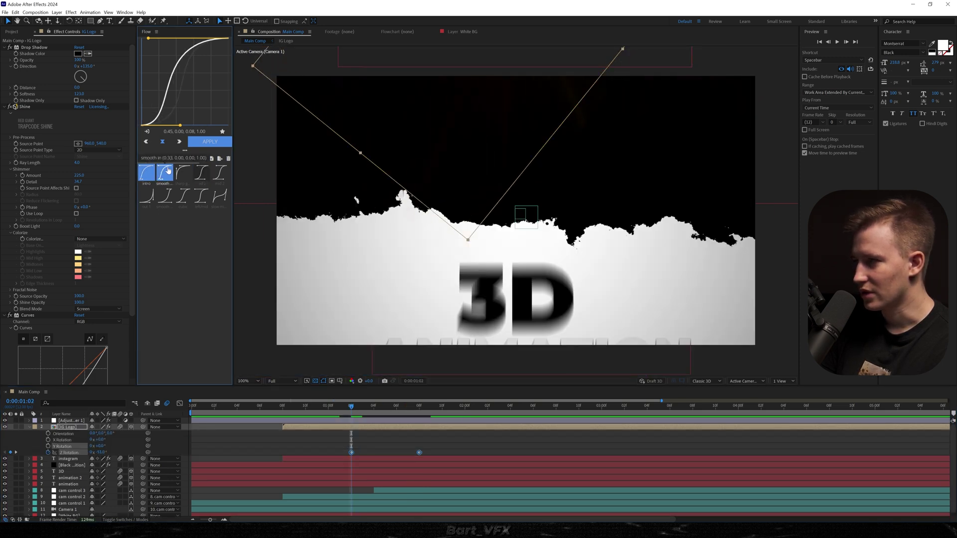
{"action": "key", "text": "space"}
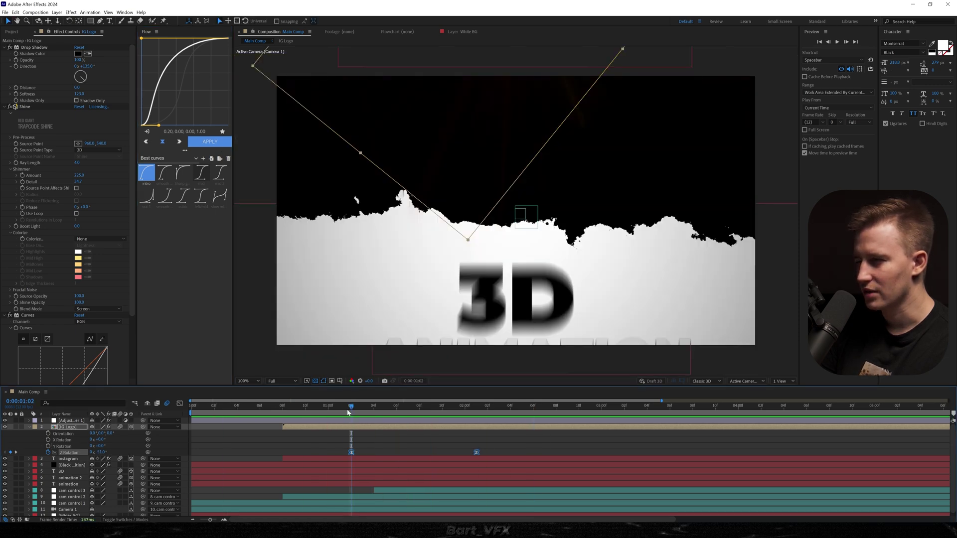
{"action": "left_click", "coordinate": [351, 407]}
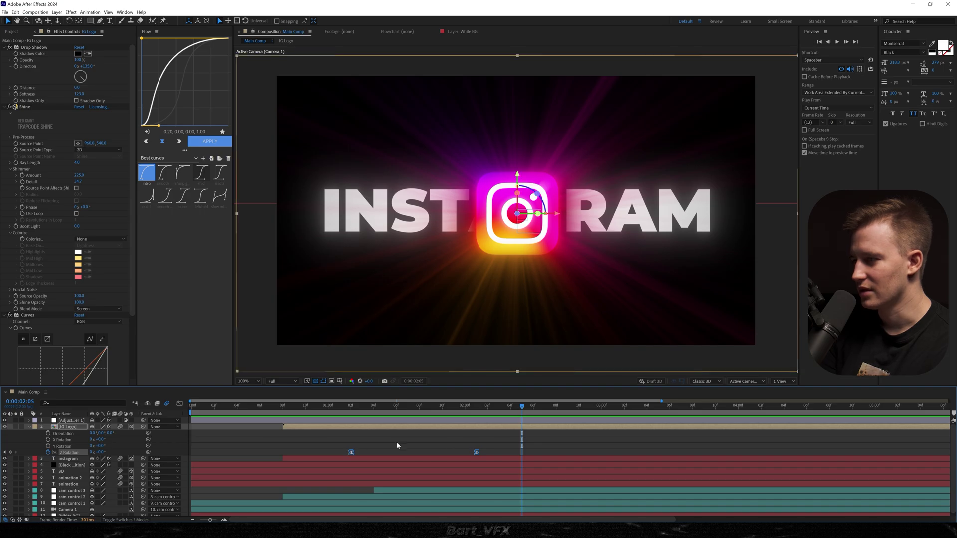